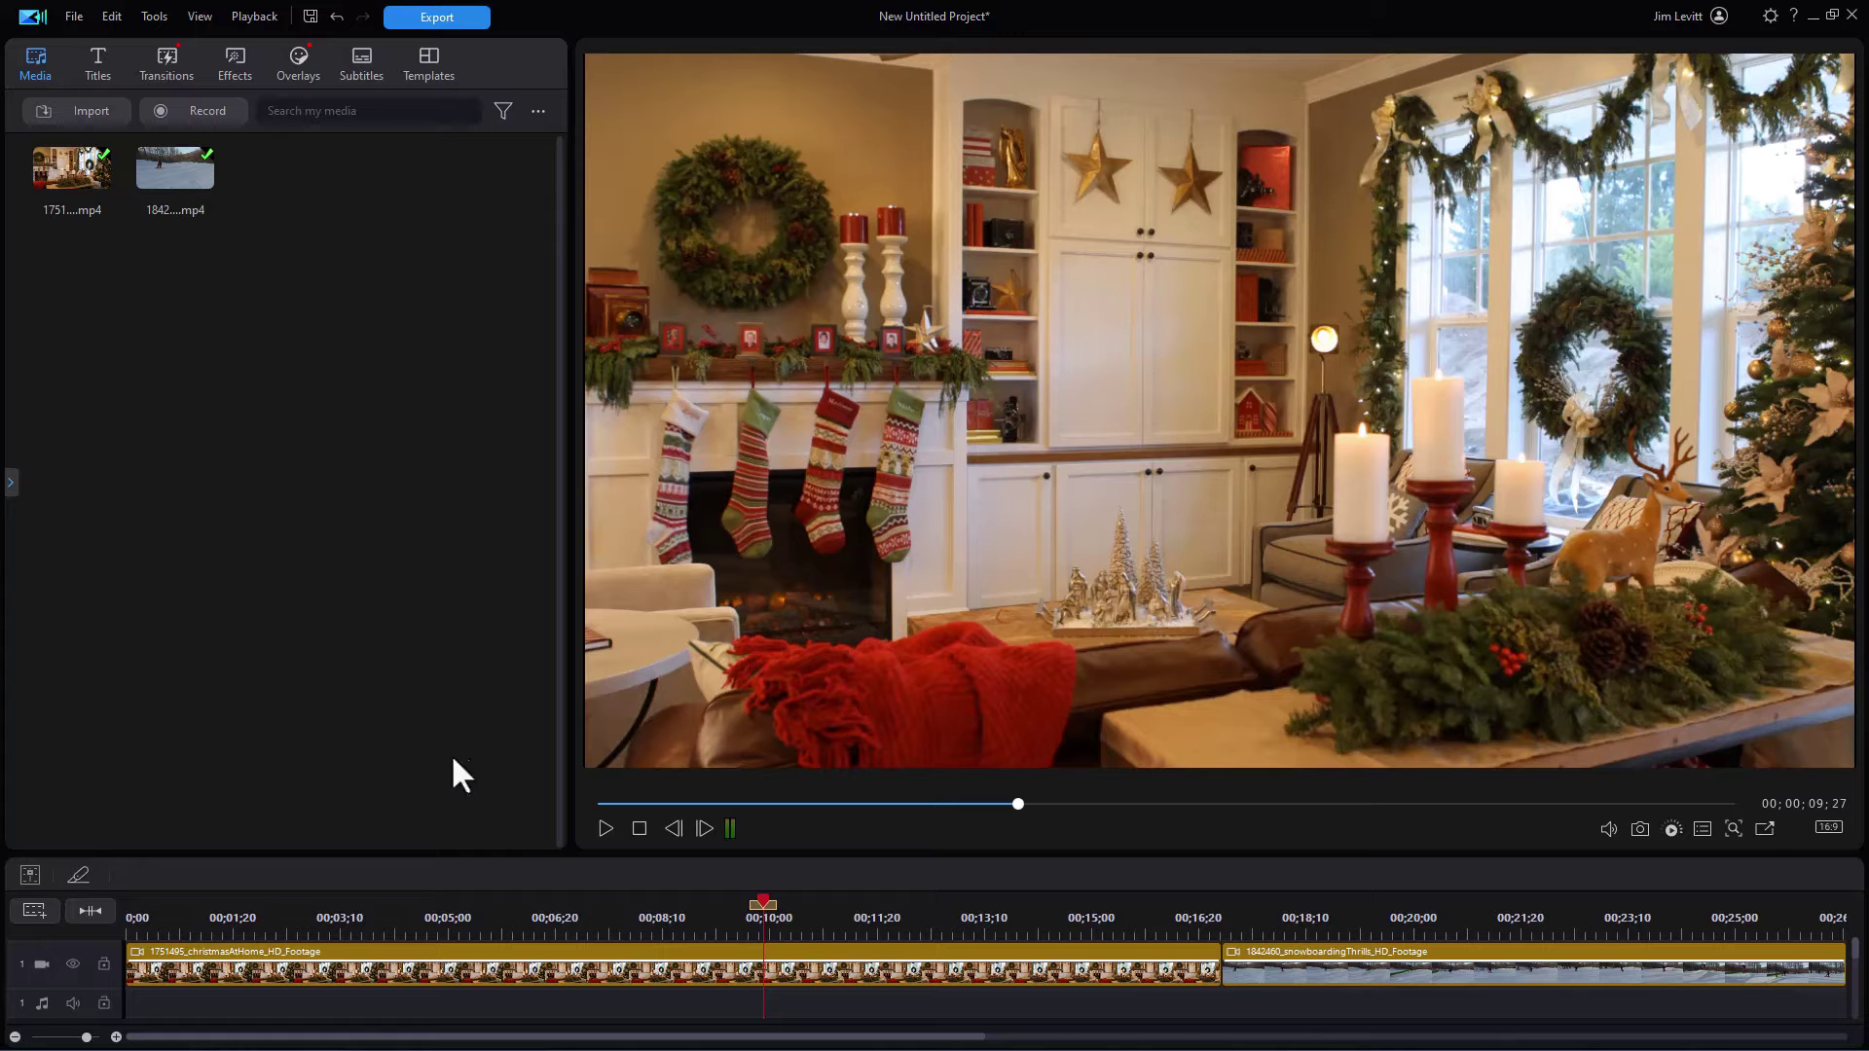
- Play the christmasAtHome clip in the preview from the current playhead position
{"action": "left_click", "coordinate": [604, 830]}
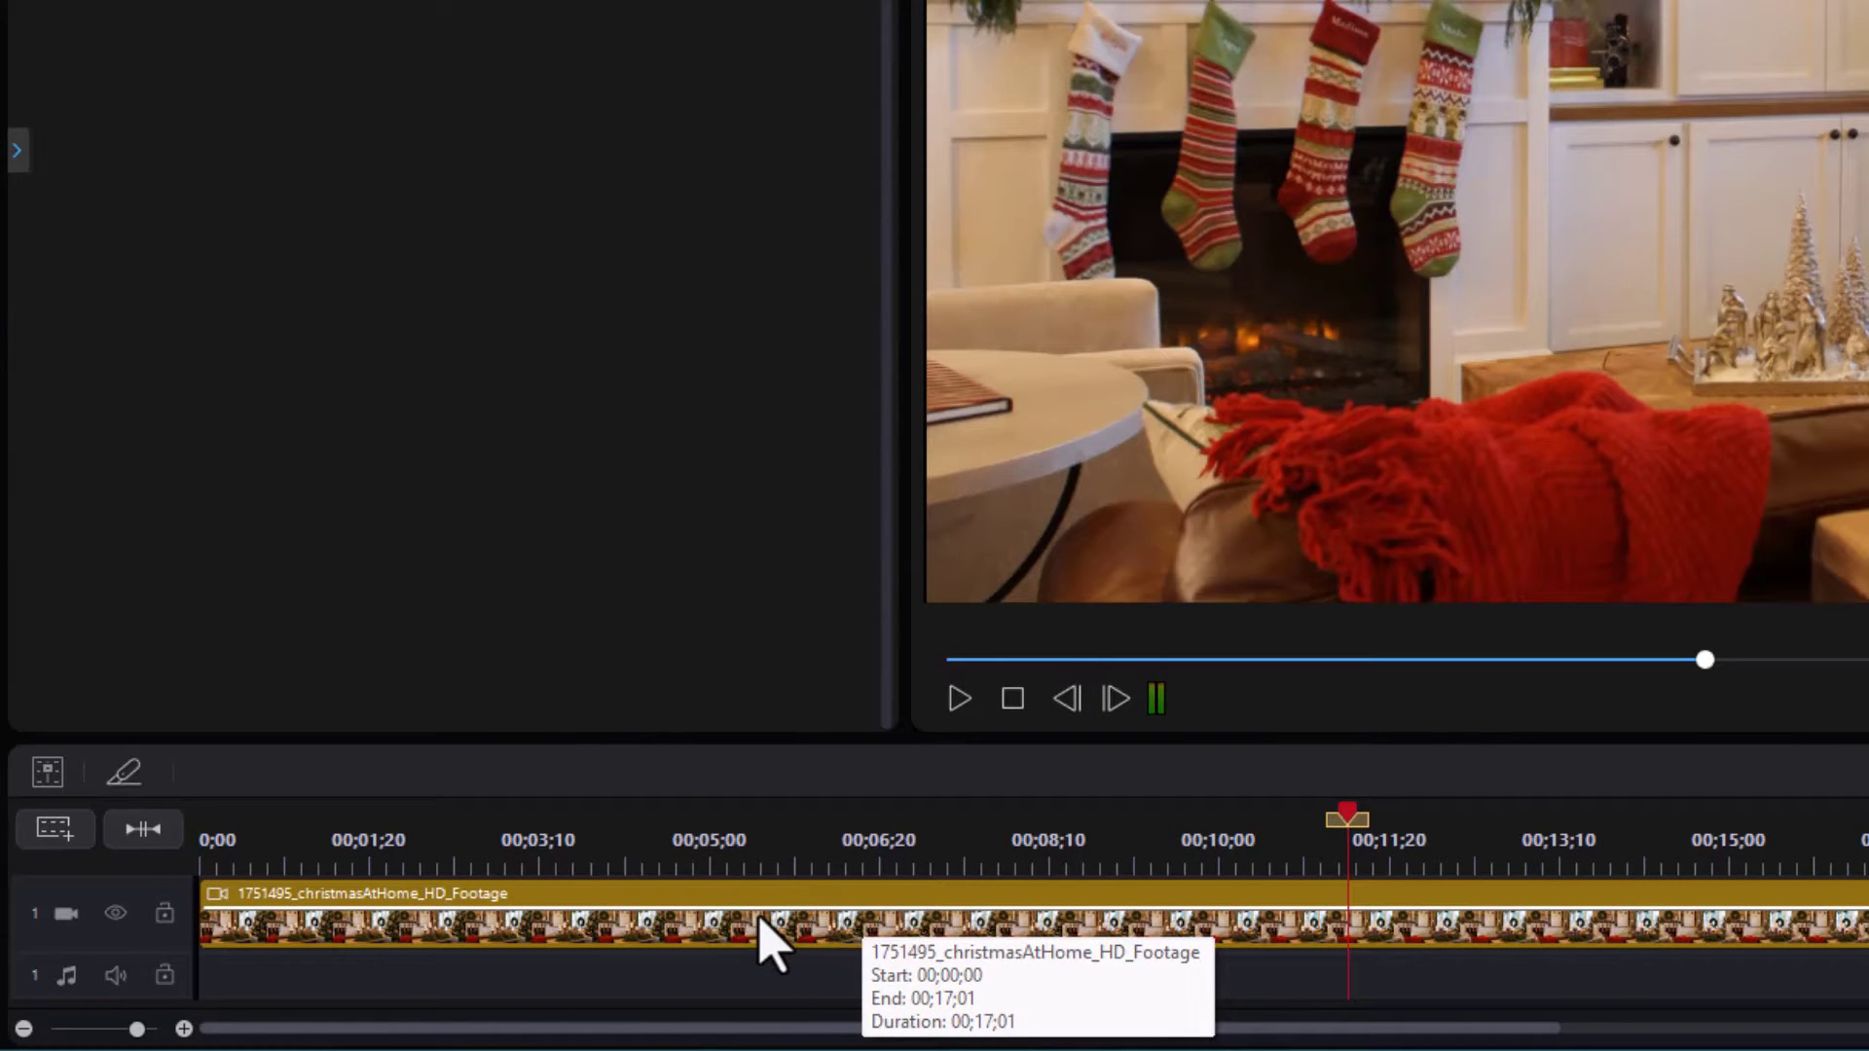
- With the Christmas clip selected, browse the White Tones and Warm & Cozy Color LUTs and download Warm & Cozy 03
{"action": "left_click", "coordinate": [772, 926]}
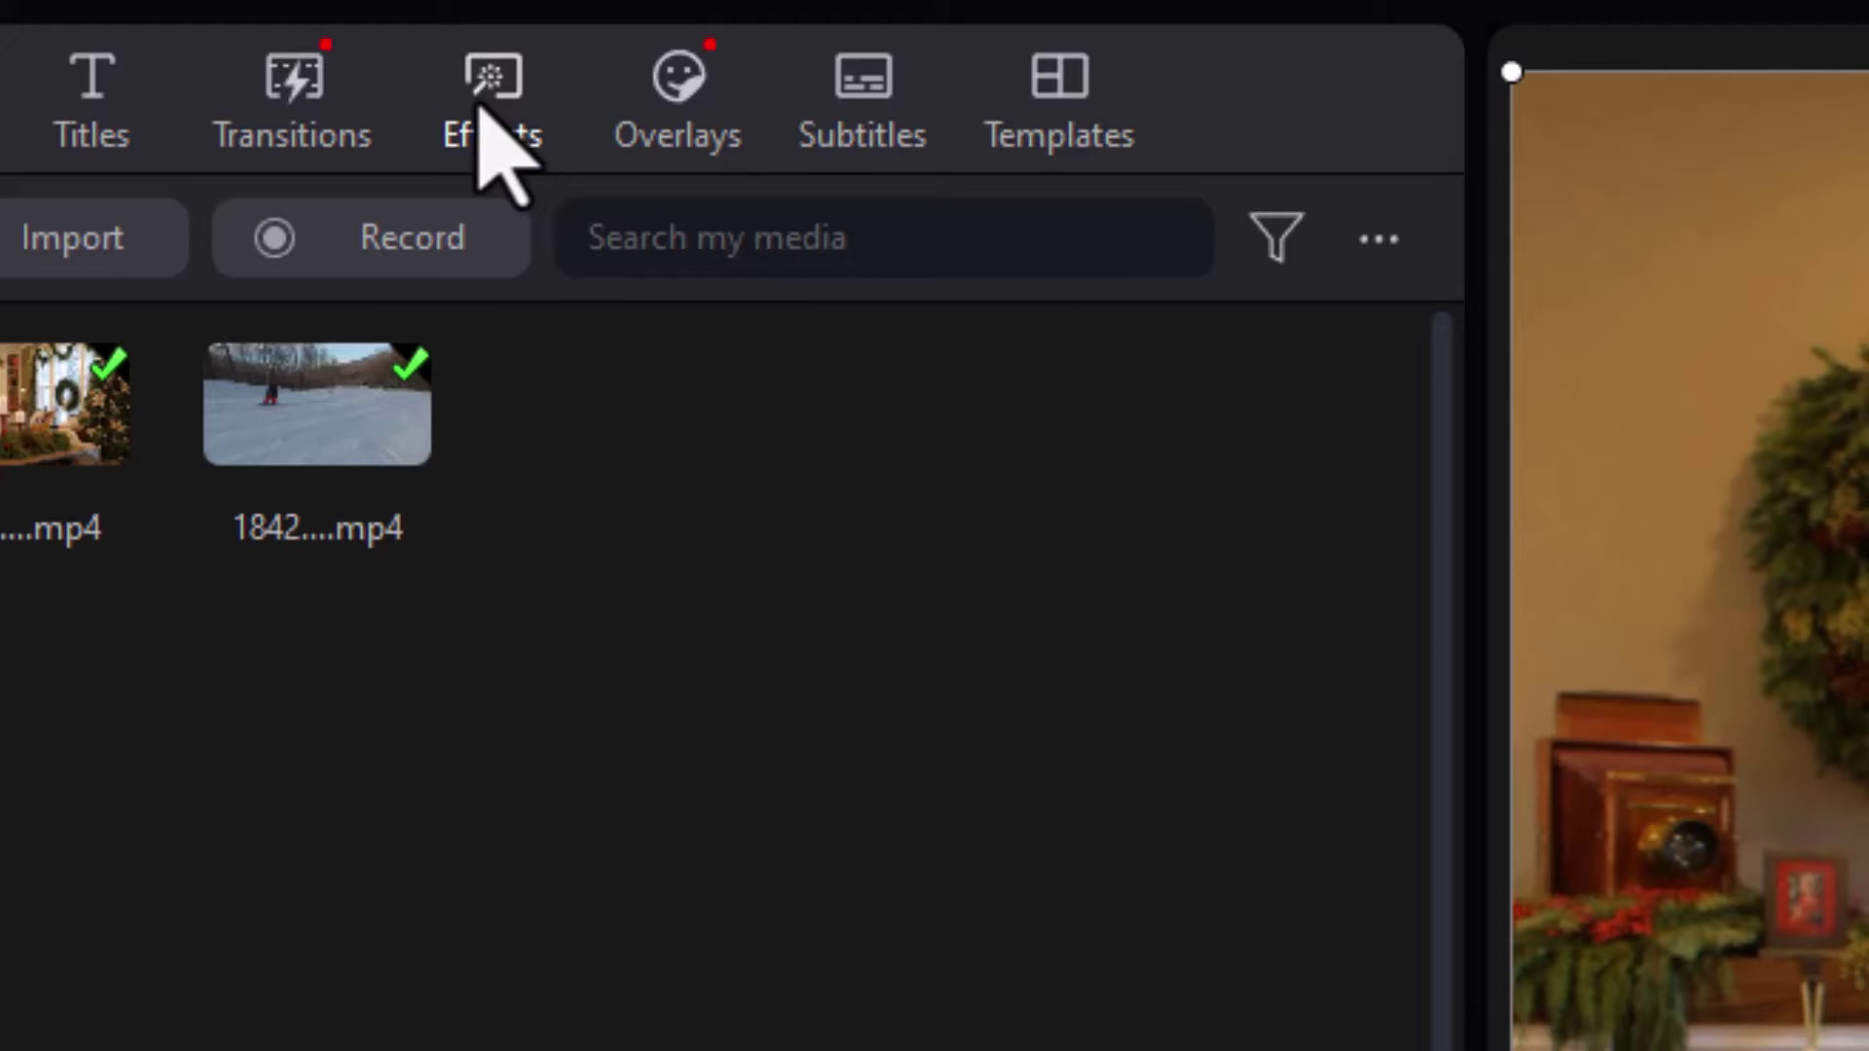
{"action": "left_click", "coordinate": [479, 105]}
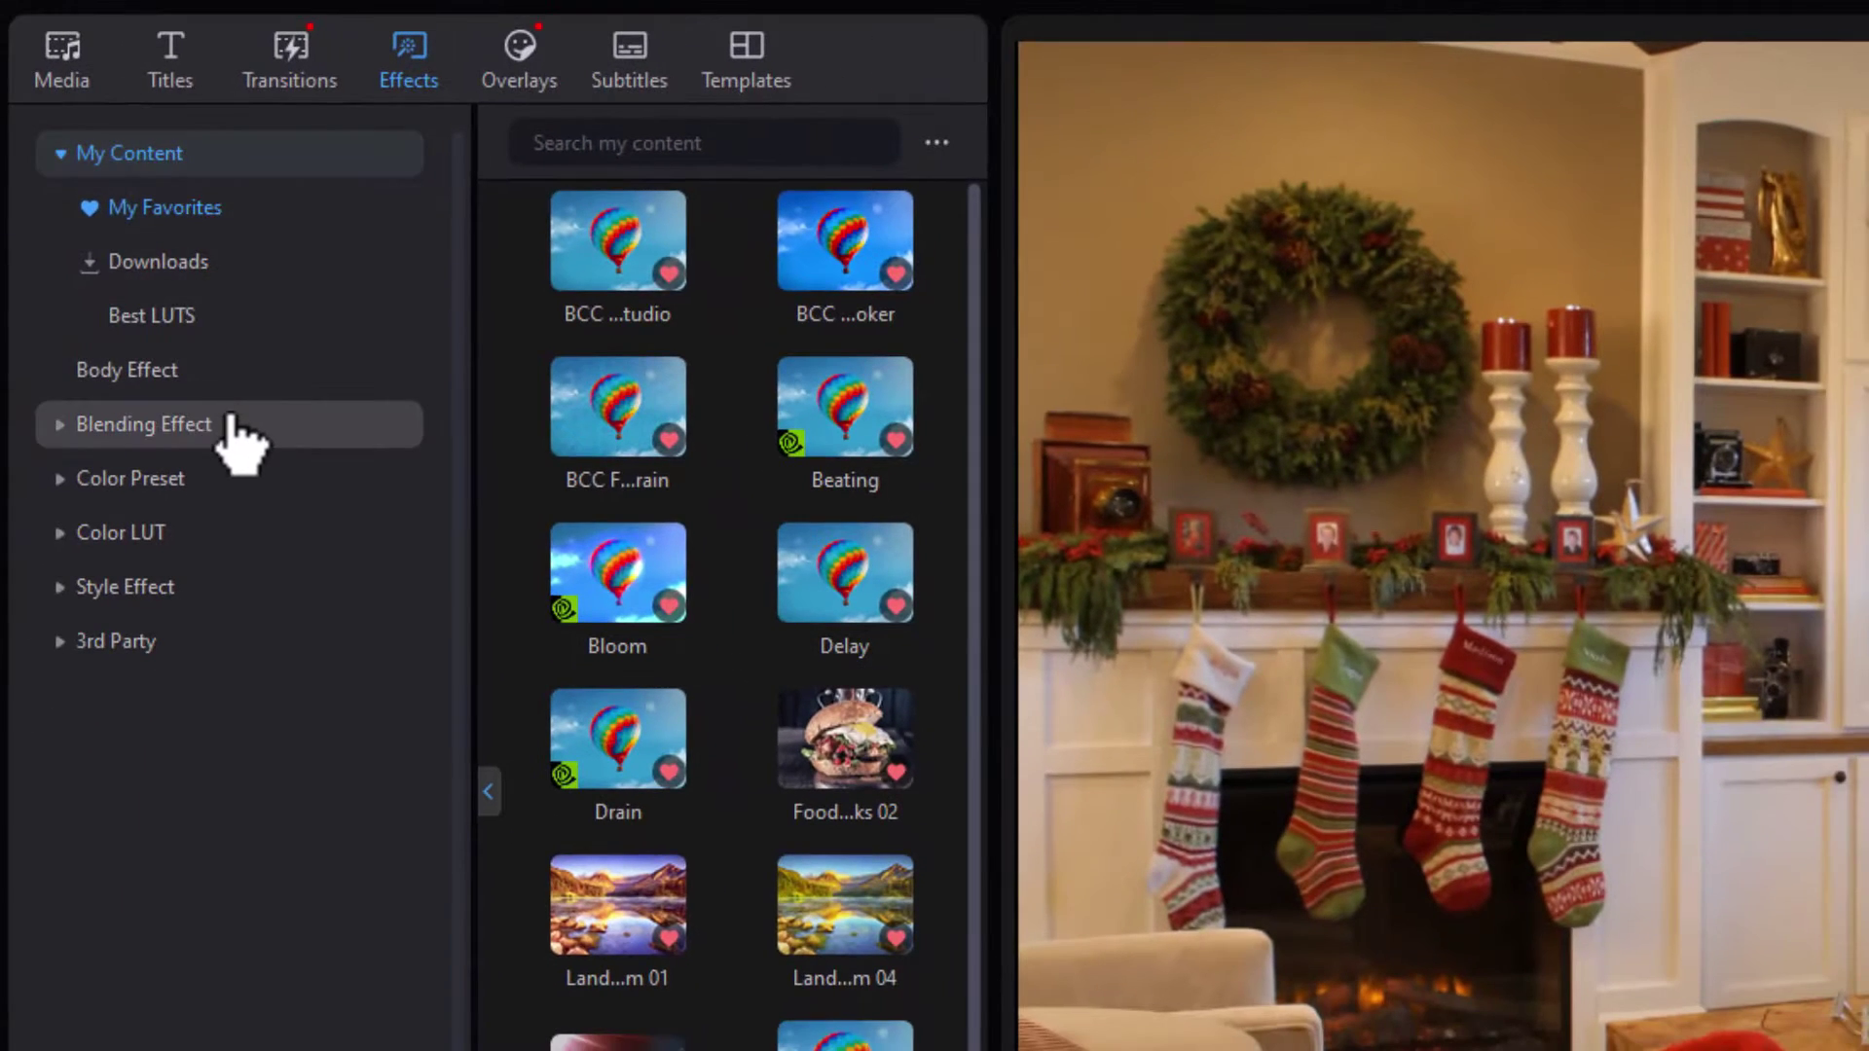
{"action": "left_click", "coordinate": [199, 536]}
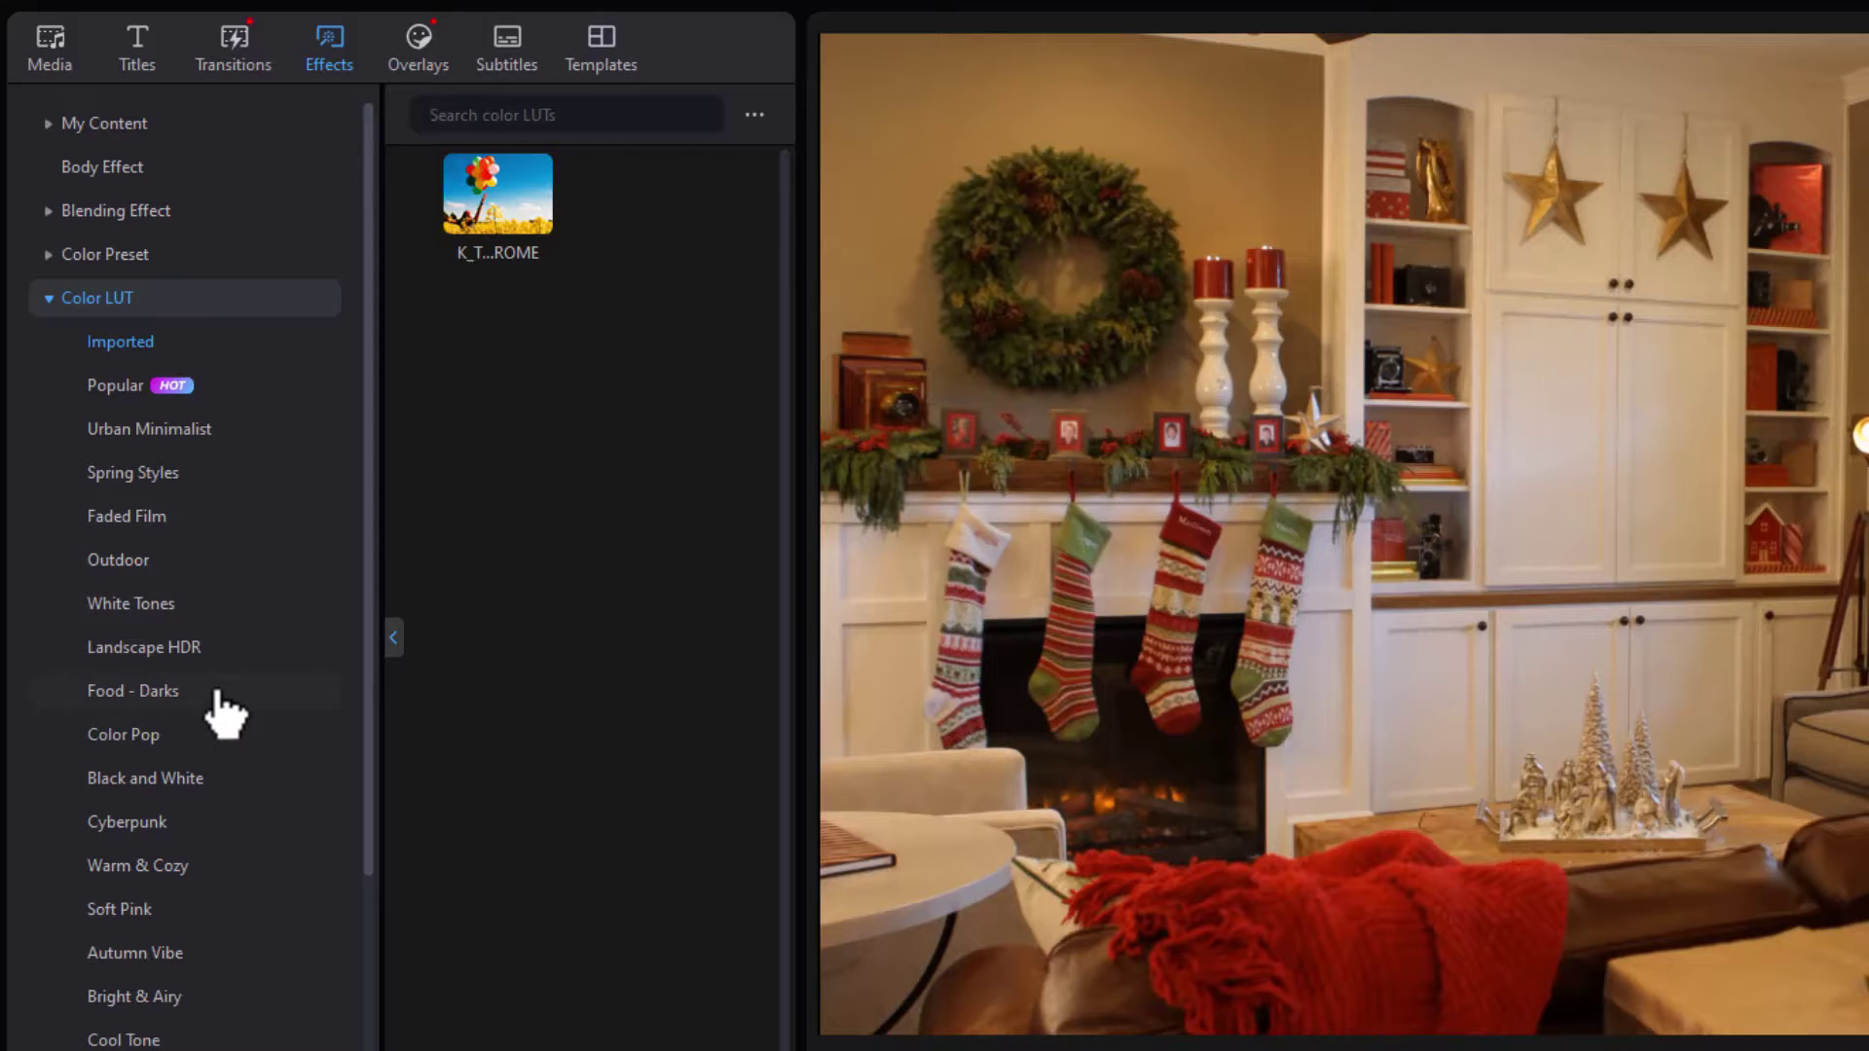
{"action": "left_click", "coordinate": [173, 609]}
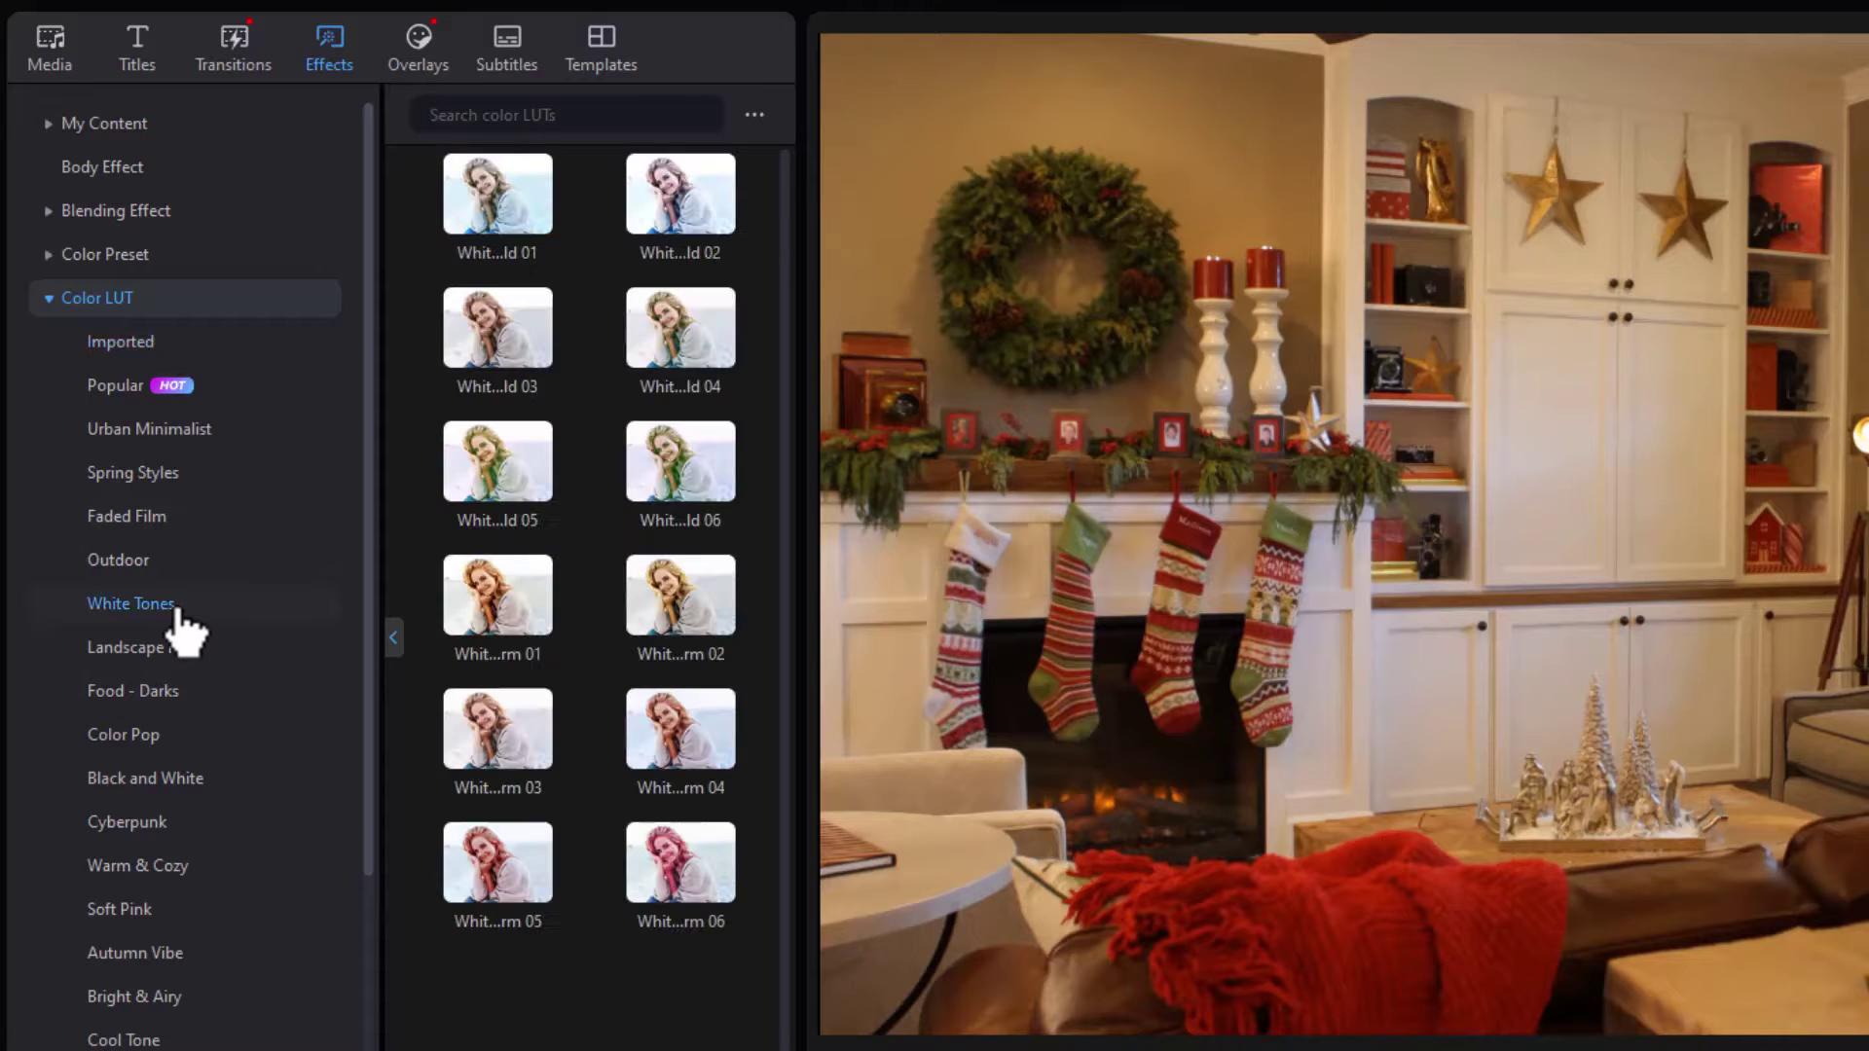
{"action": "left_click", "coordinate": [151, 876]}
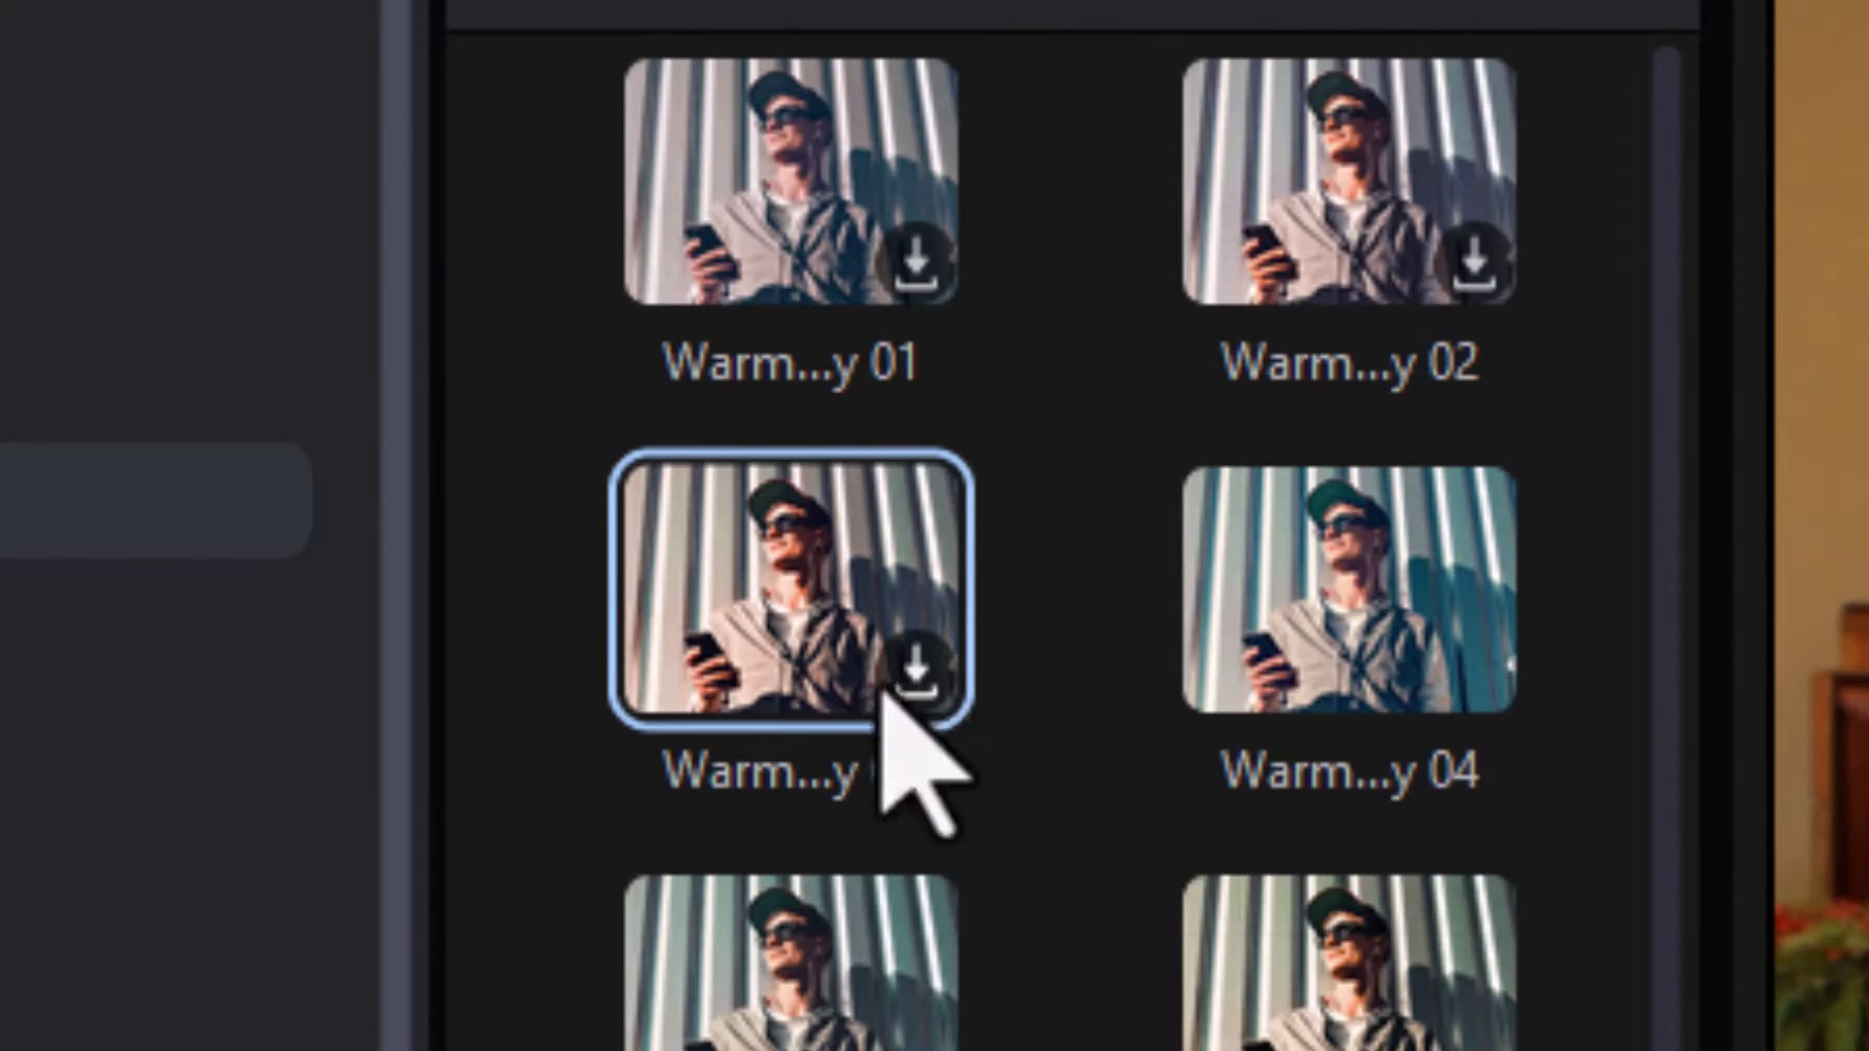
{"action": "left_click", "coordinate": [912, 665]}
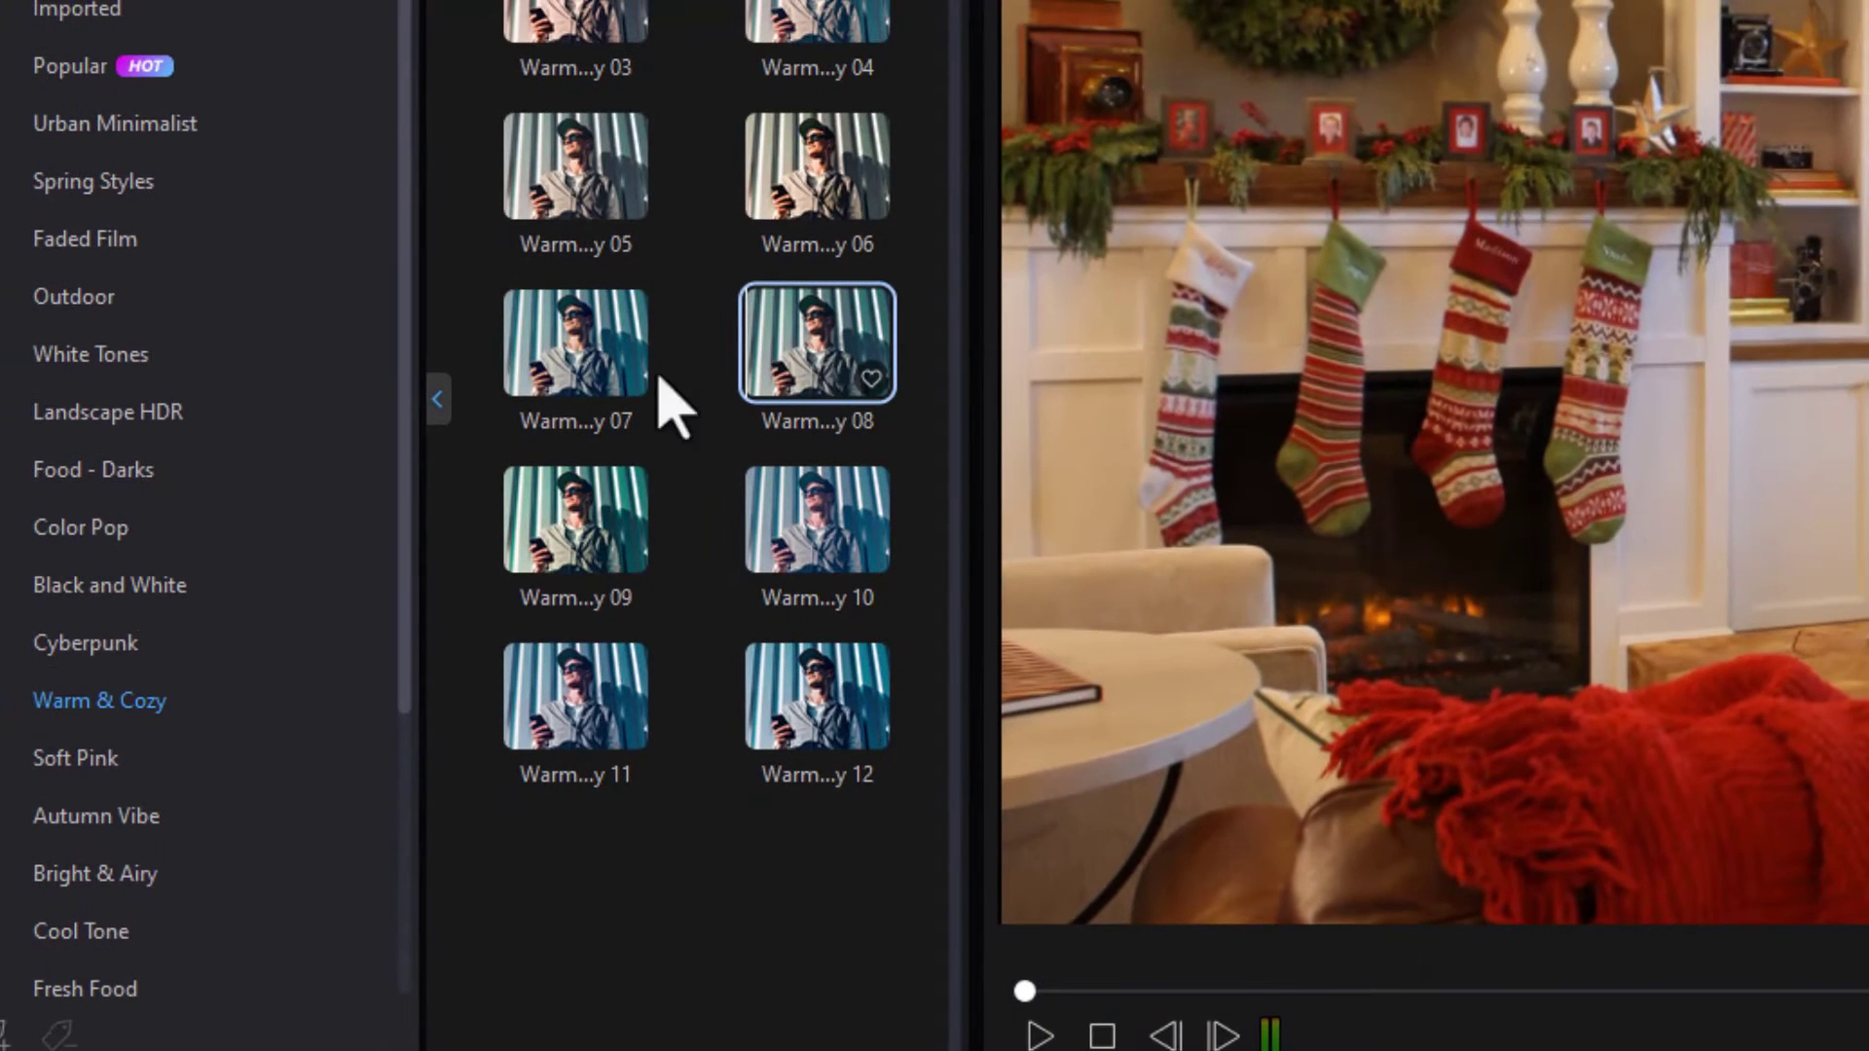
- Preview Autumn Vibes 07 and drag it onto the Christmas clip, then show its settings at Strength 100
{"action": "left_click", "coordinate": [139, 822]}
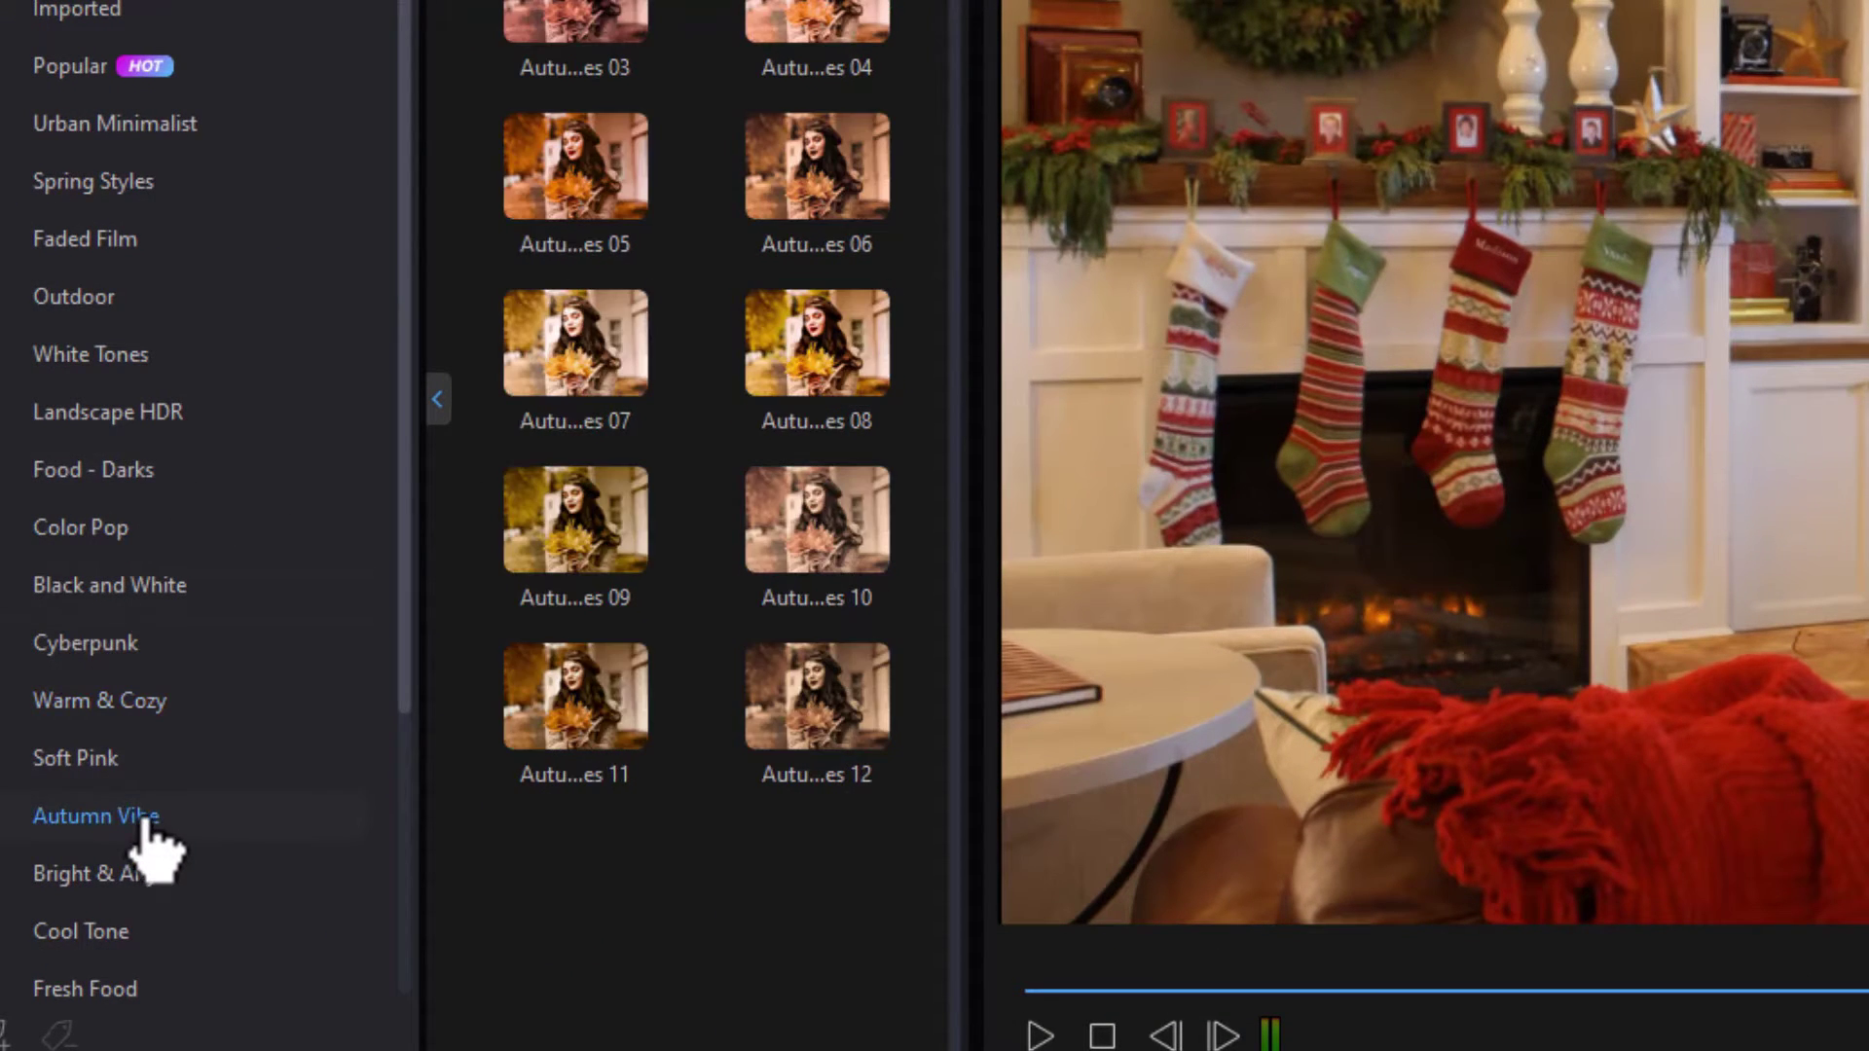
{"action": "left_click", "coordinate": [566, 346]}
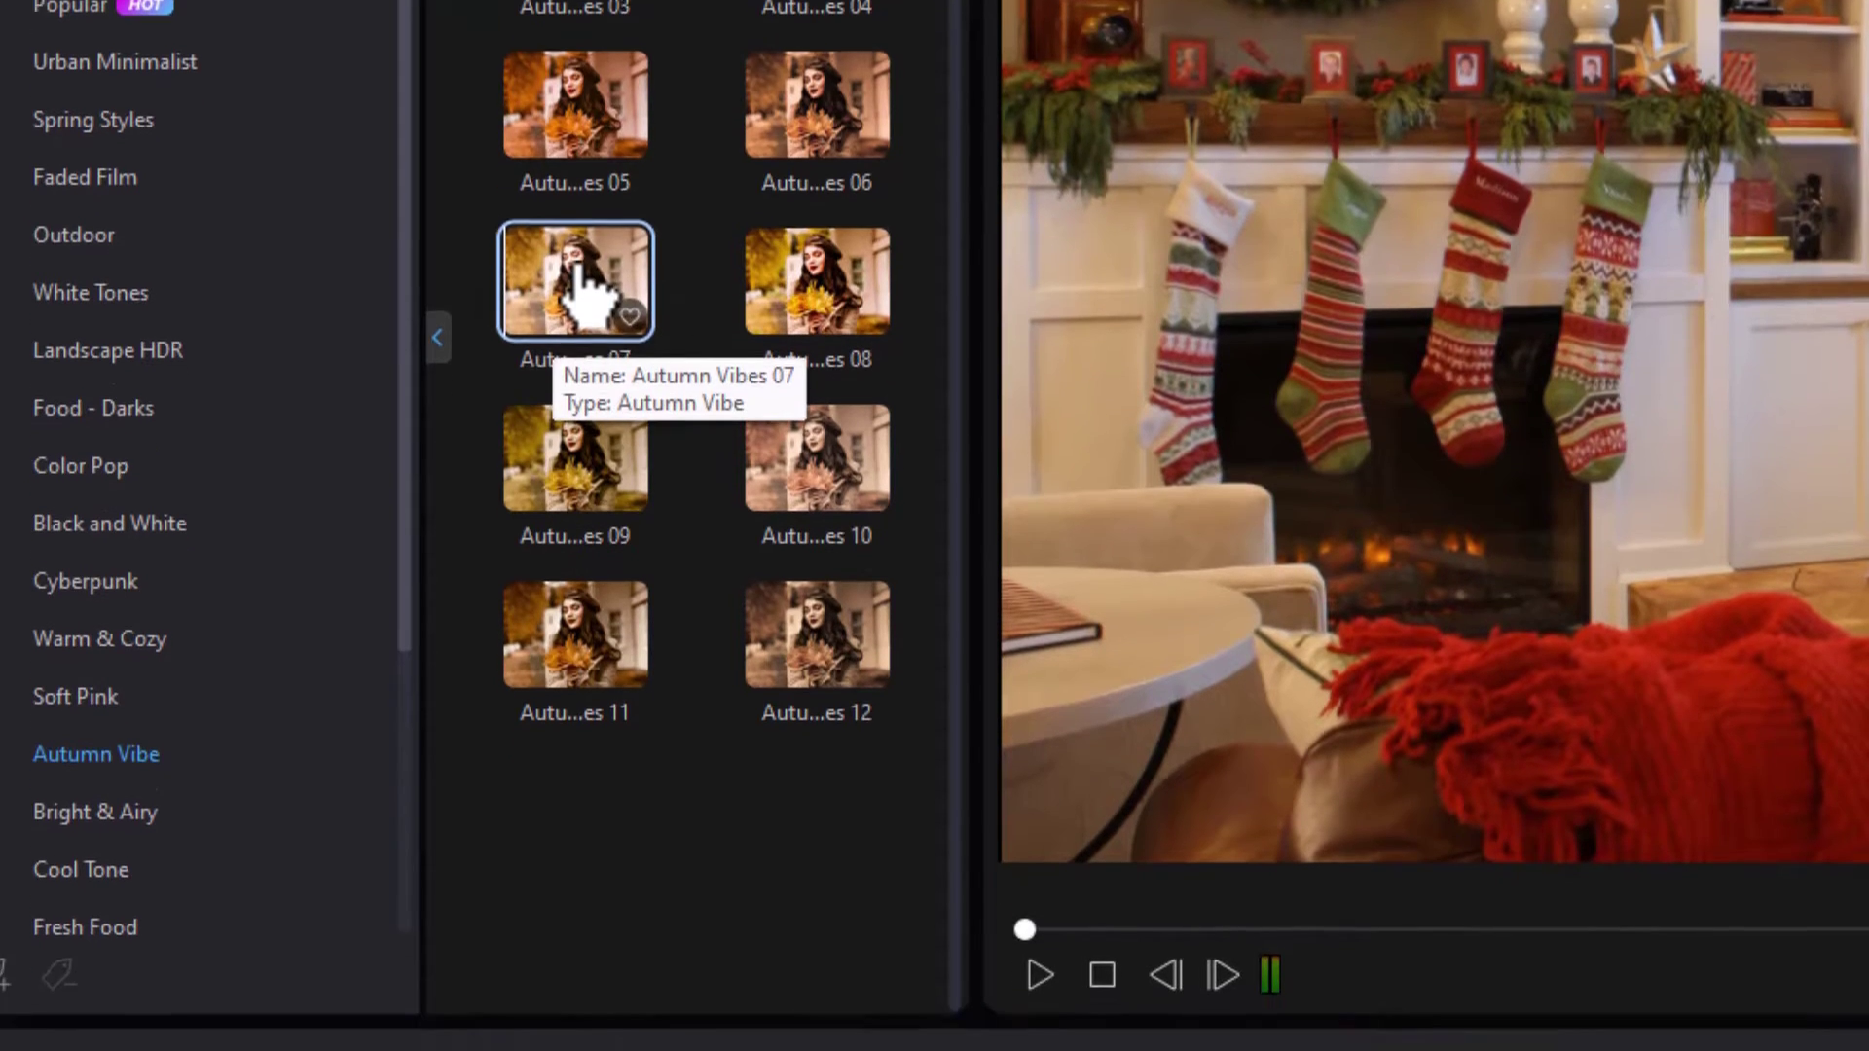
{"action": "left_click_drag", "start_coordinate": [584, 350], "coordinate": [608, 959]}
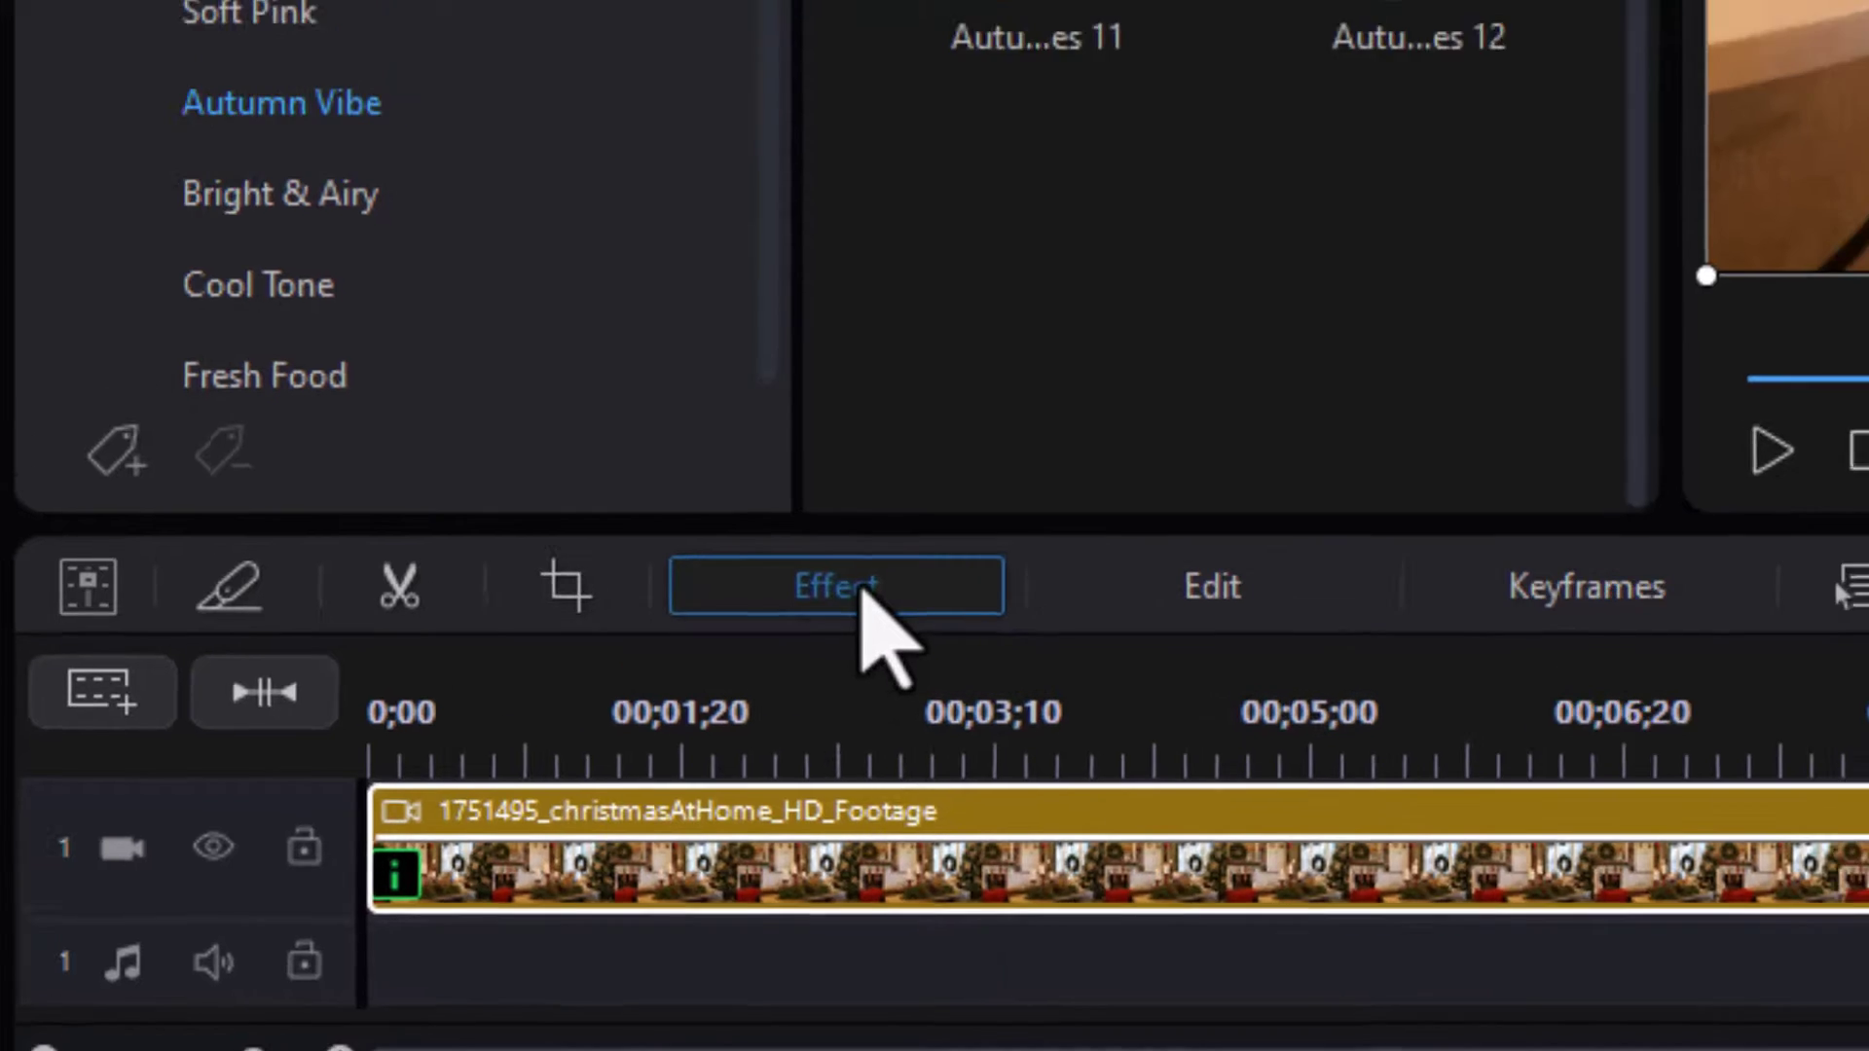
{"action": "left_click", "coordinate": [881, 520]}
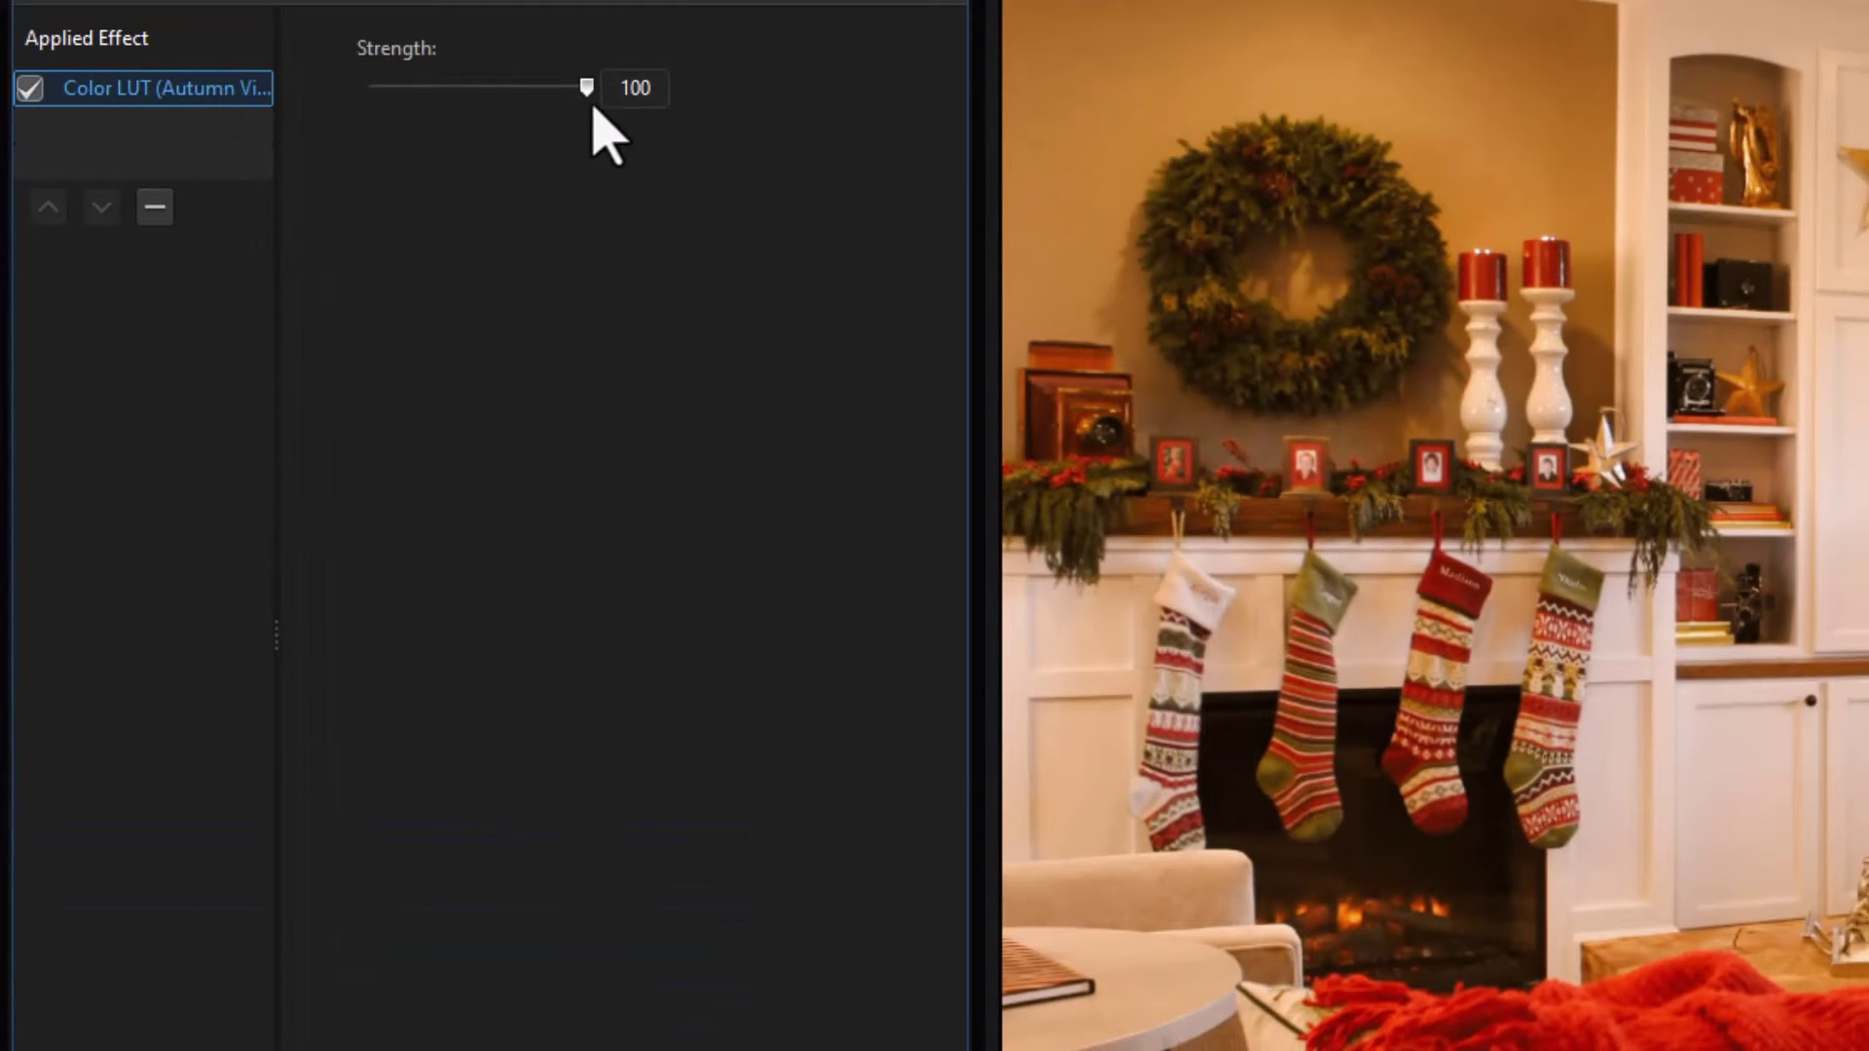
- Drag the Autumn Vibe Color LUT Strength slider from 100 down to 0
{"action": "left_click_drag", "start_coordinate": [587, 88], "coordinate": [204, 71]}
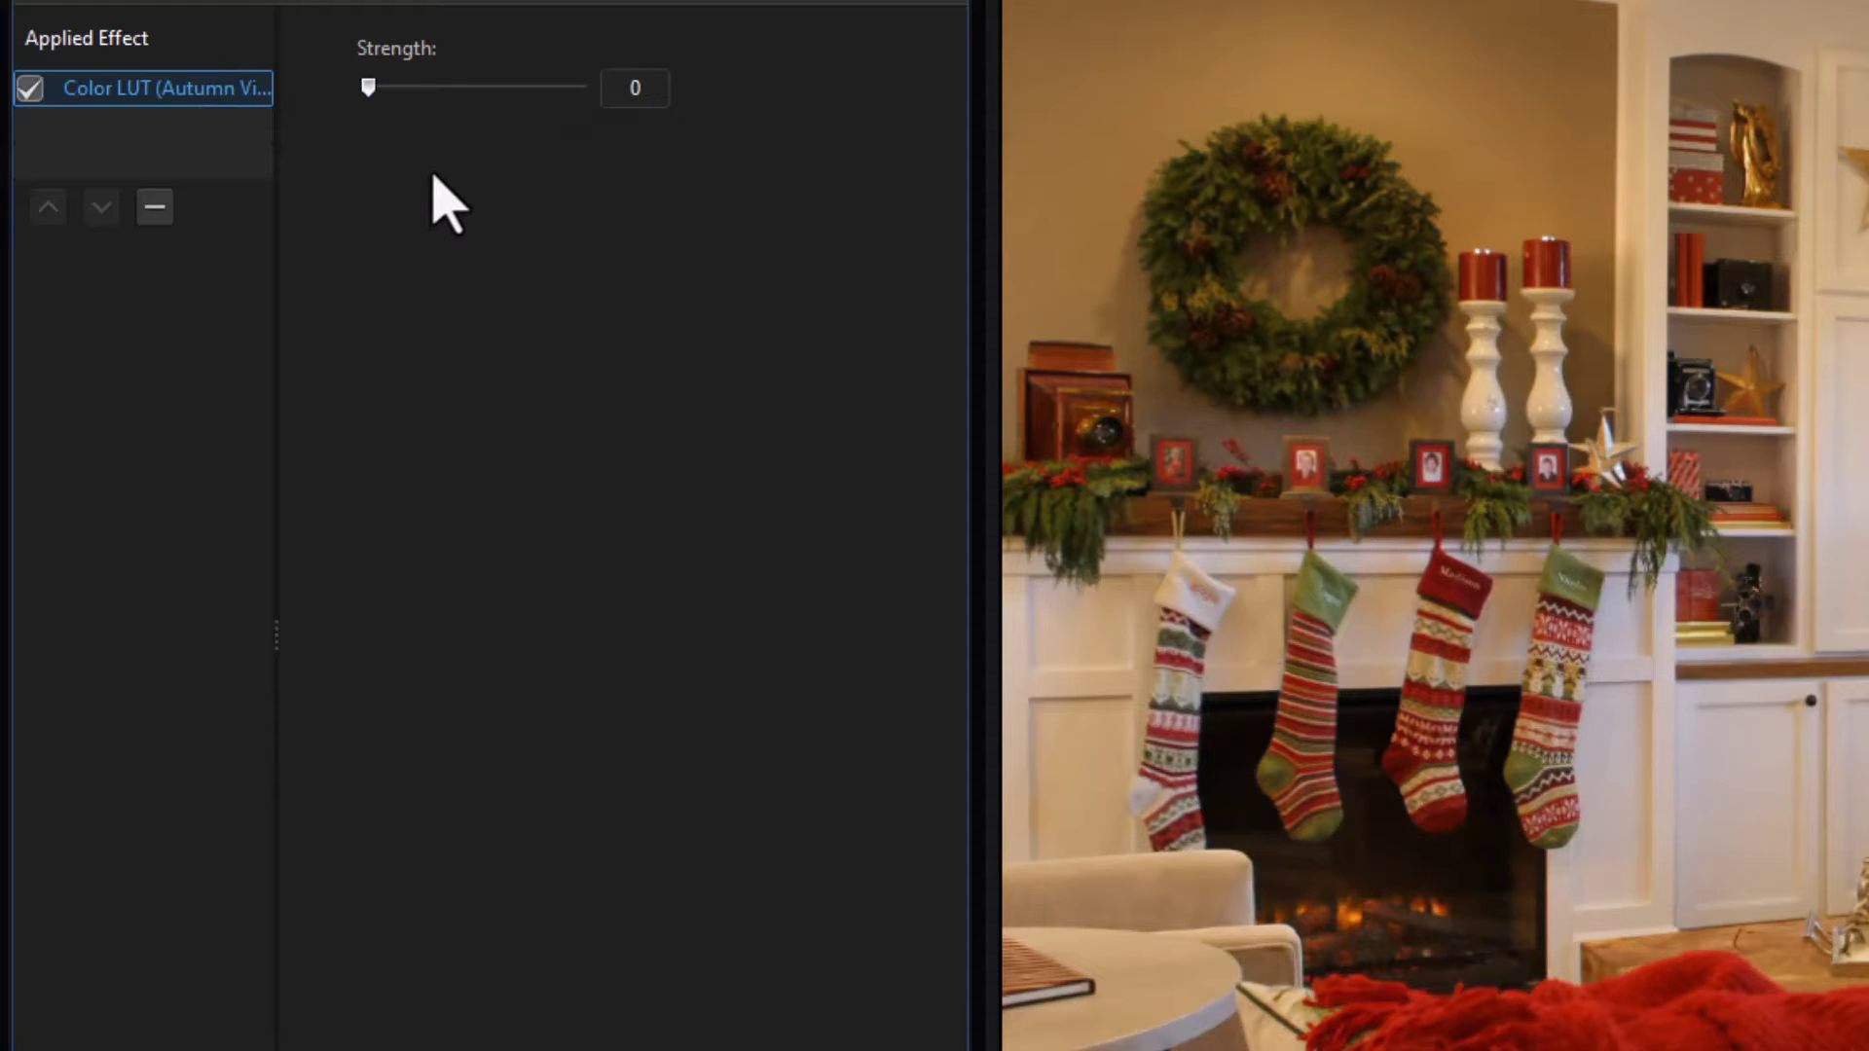
{"action": "left_click_drag", "start_coordinate": [368, 85], "coordinate": [508, 88]}
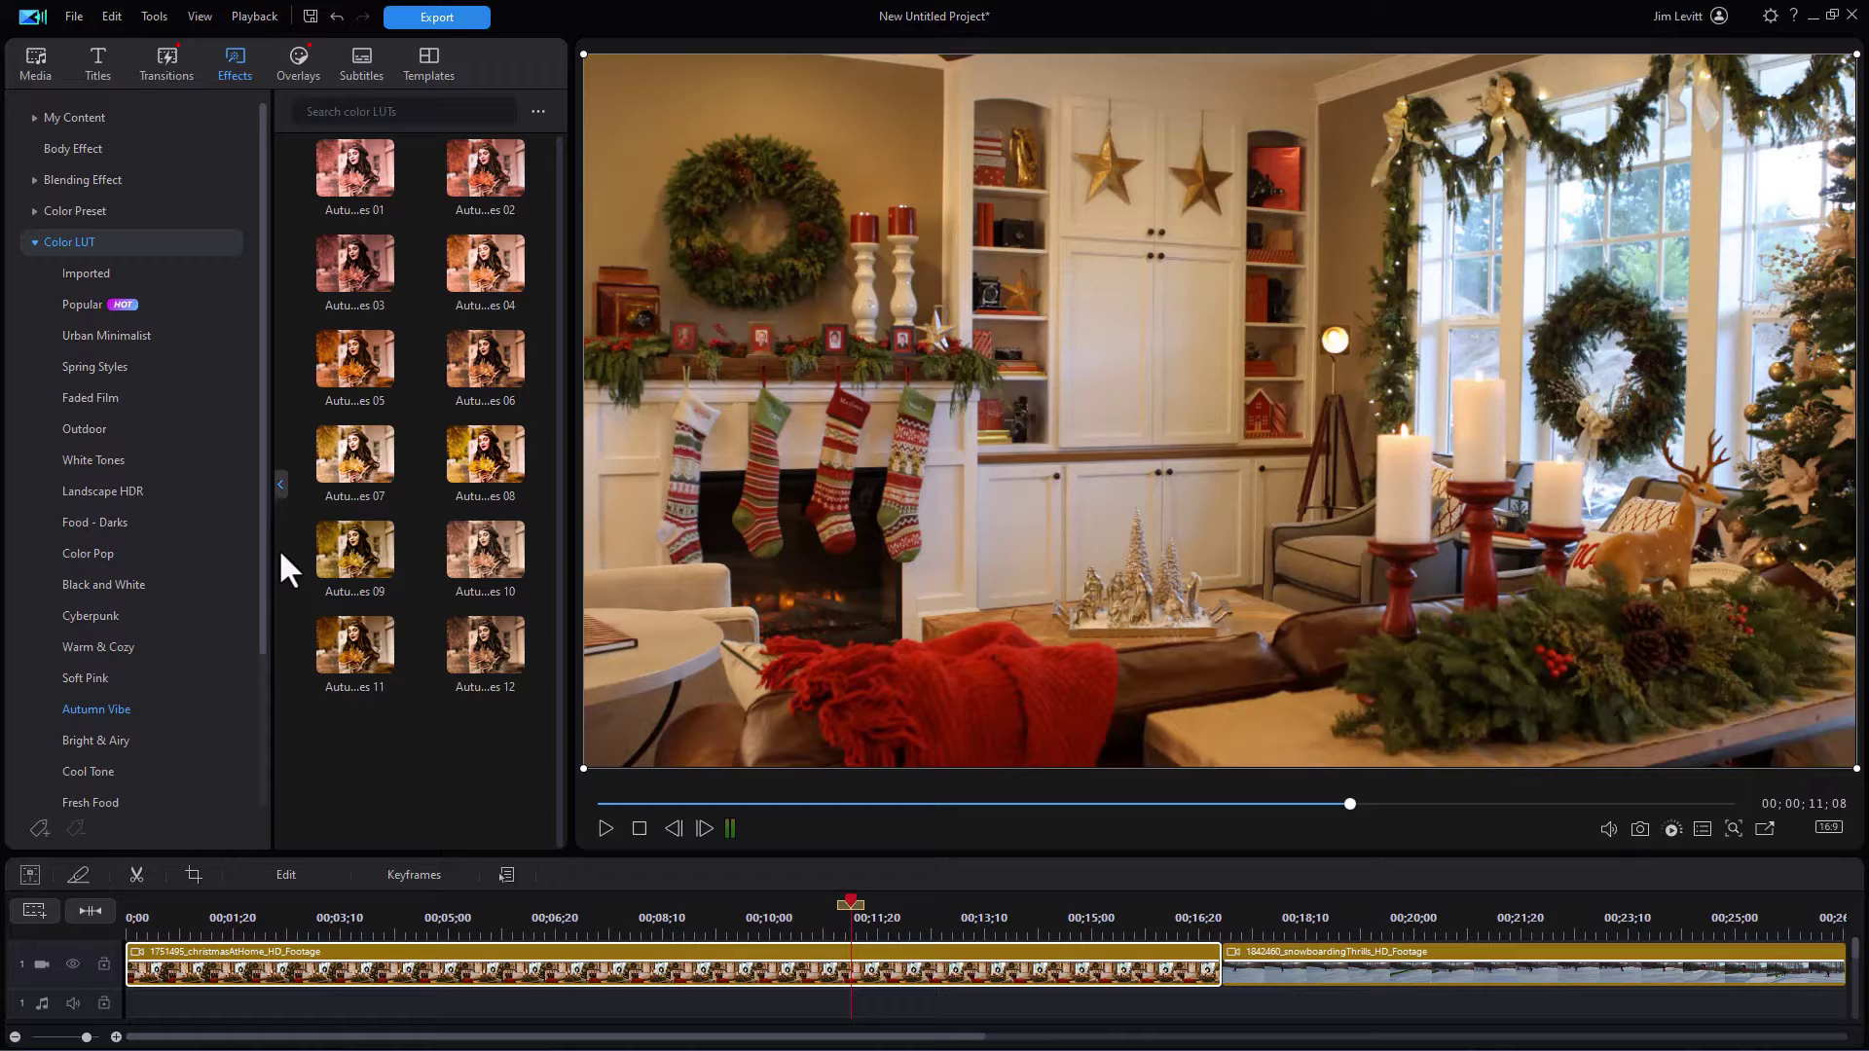
- Reselect the Christmas clip from the Media room and open its Edit tools on the Color tab
{"action": "left_click", "coordinate": [37, 67]}
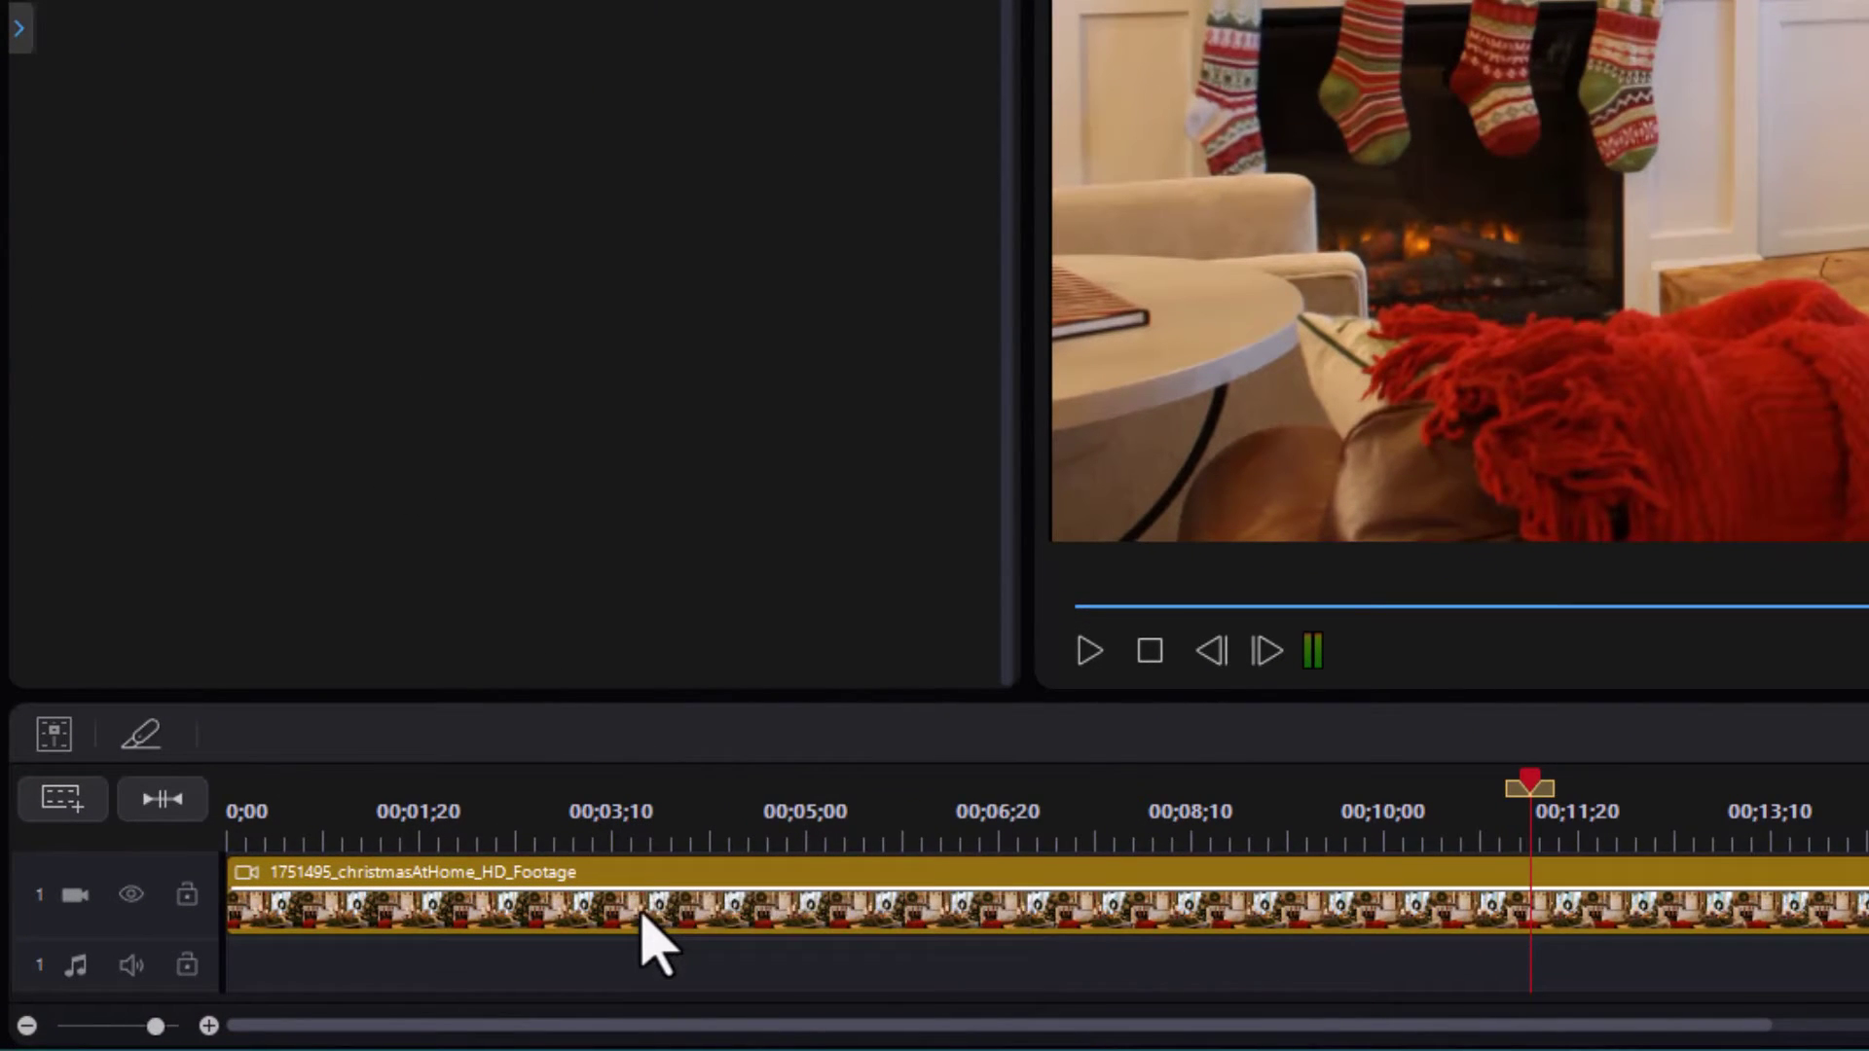
{"action": "left_click", "coordinate": [644, 915]}
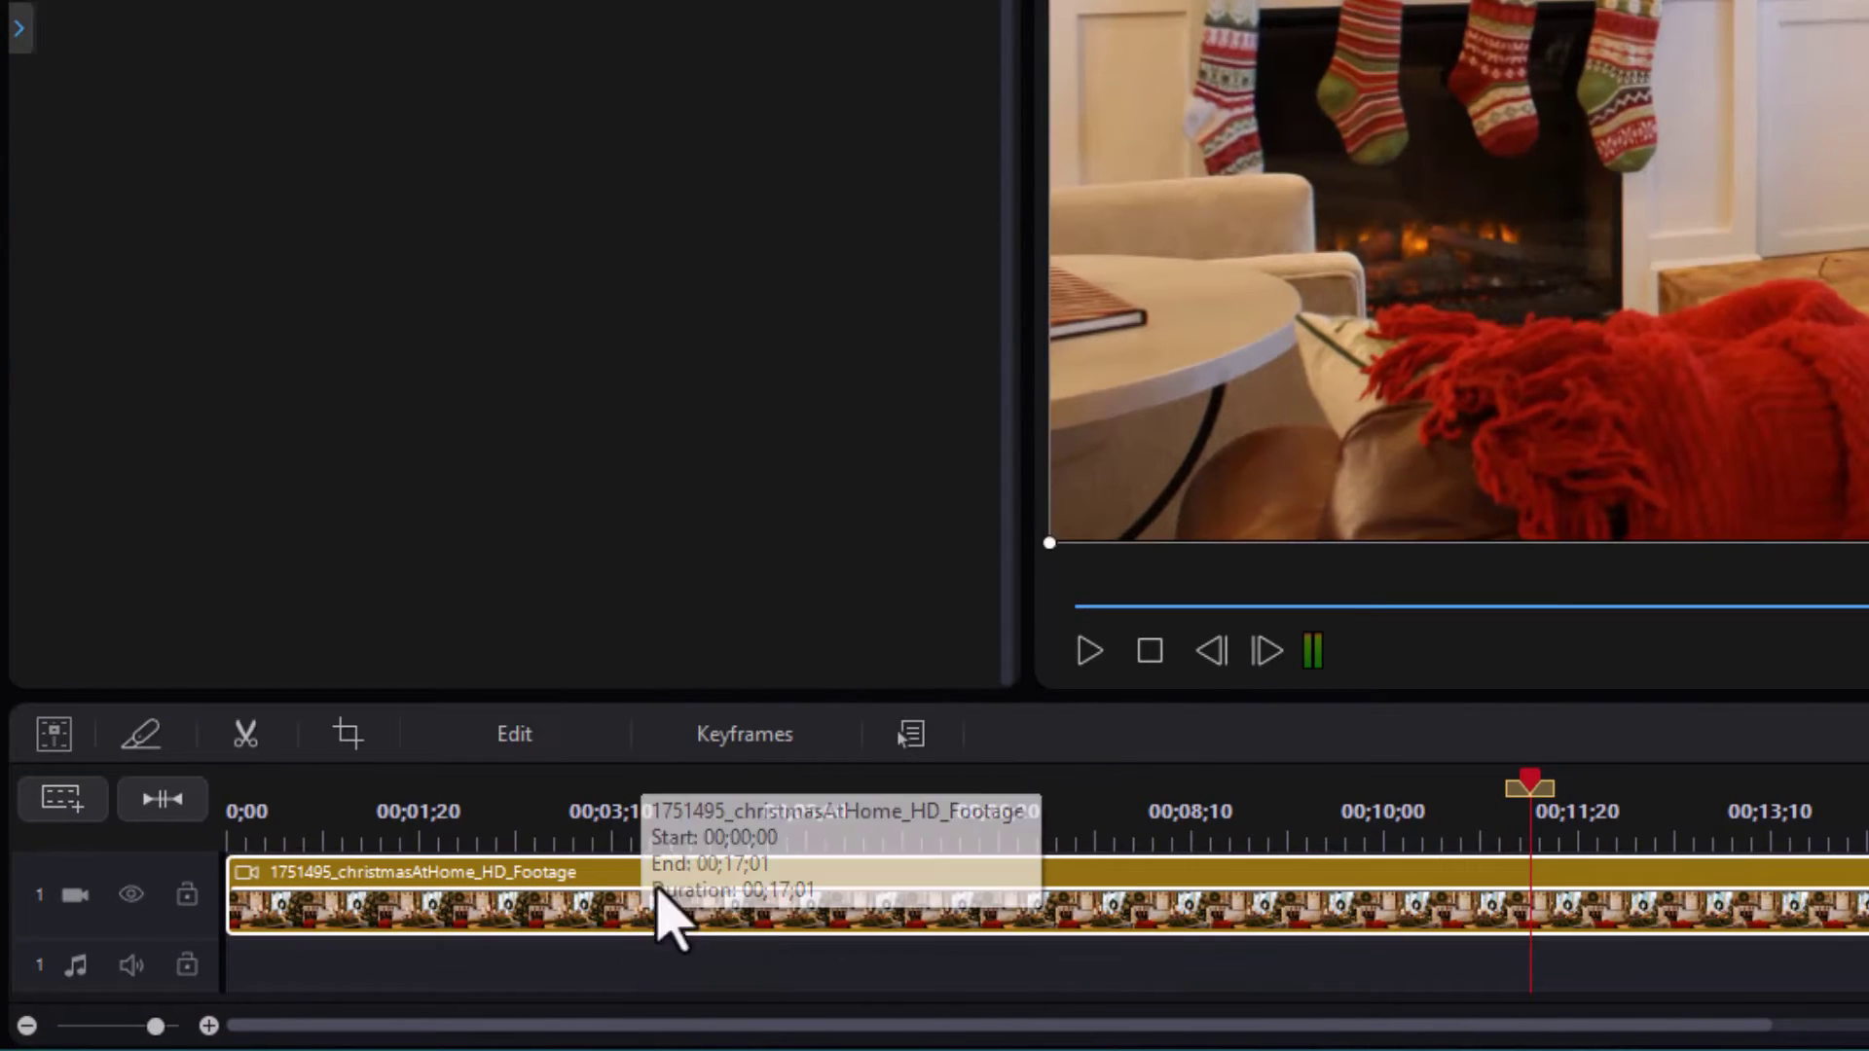
{"action": "right_click", "coordinate": [617, 933]}
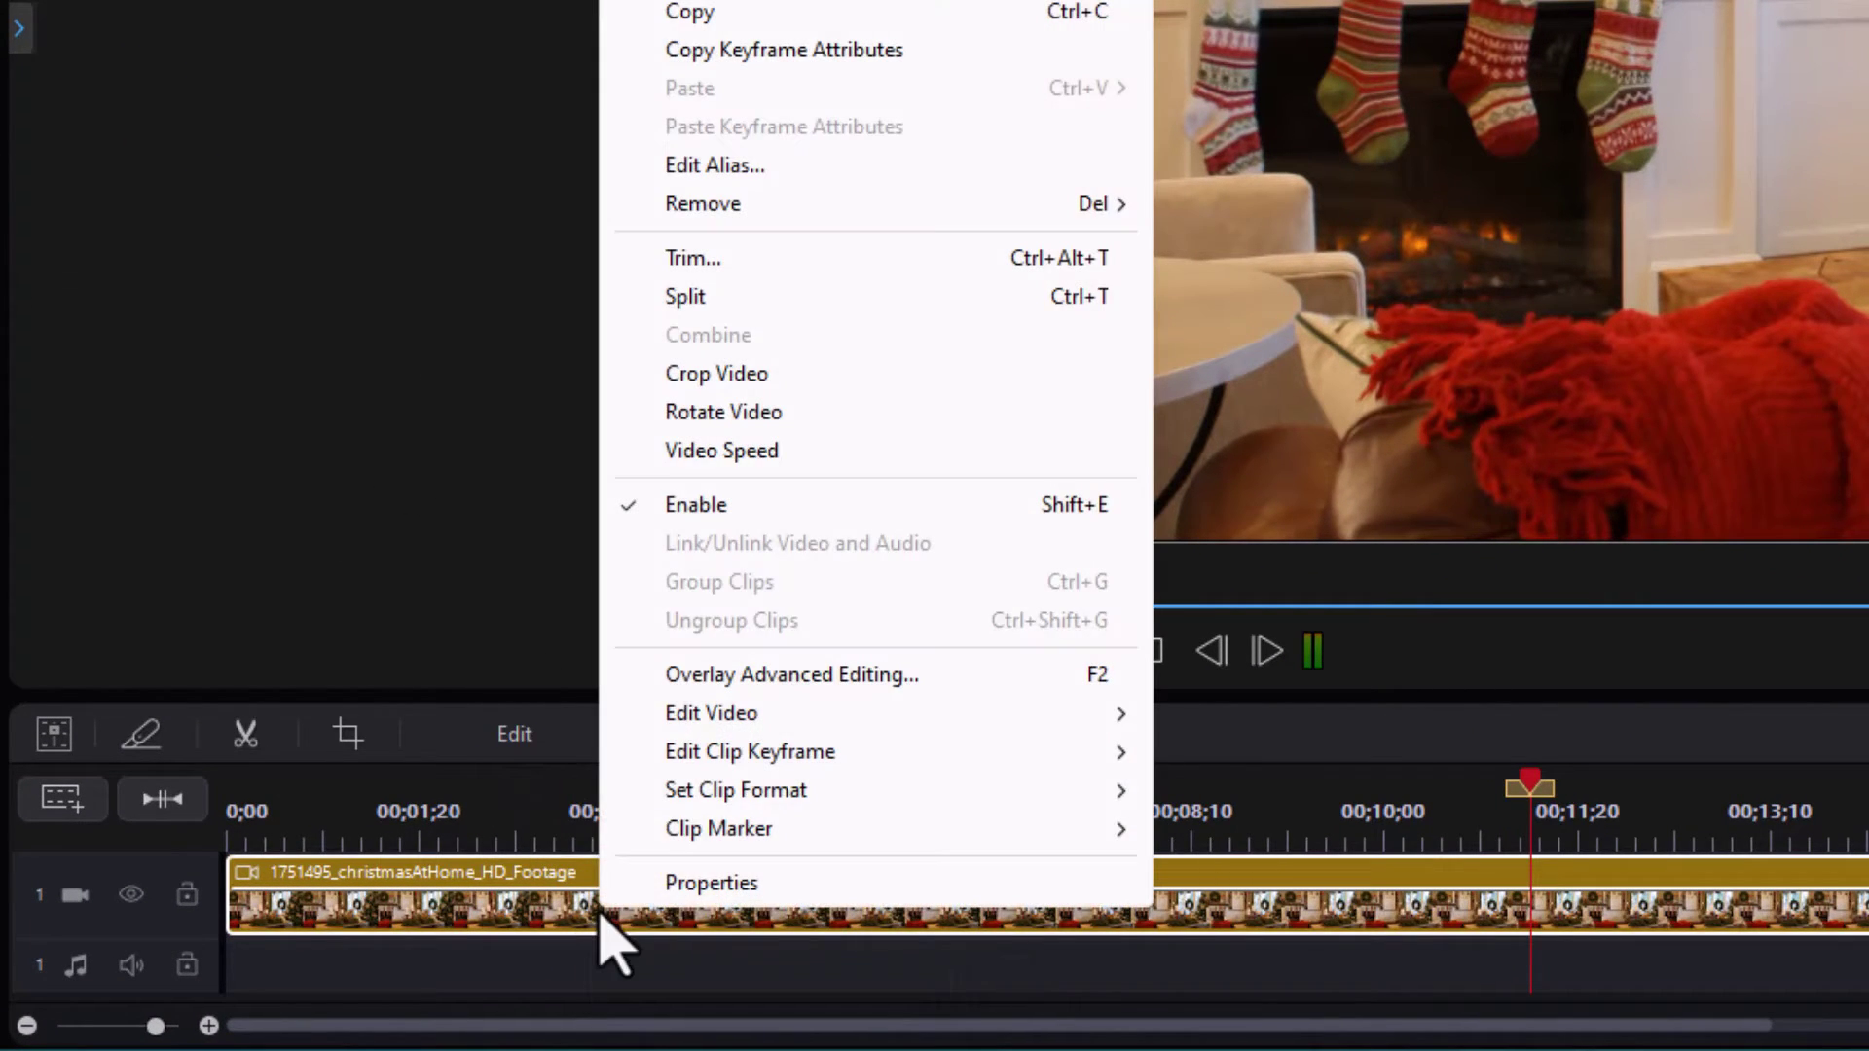
{"action": "mouse_move", "coordinate": [705, 713]}
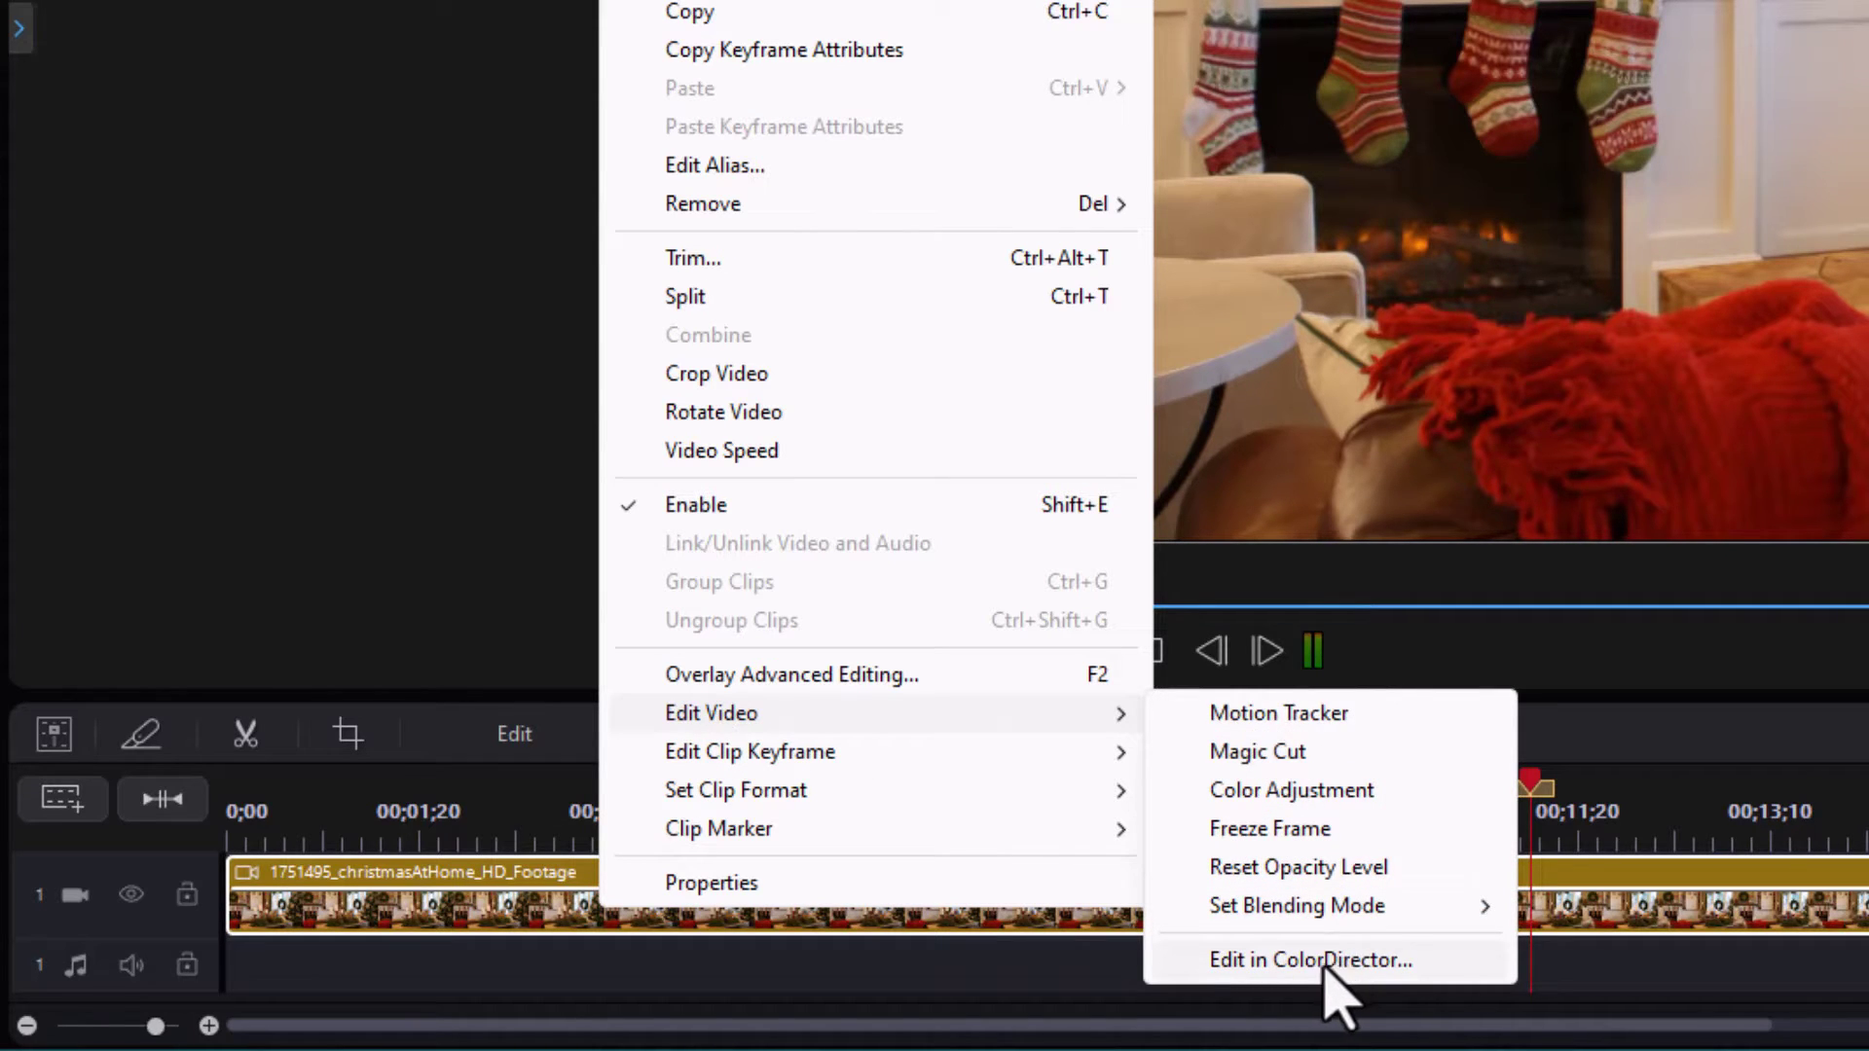
{"action": "left_click", "coordinate": [1654, 766]}
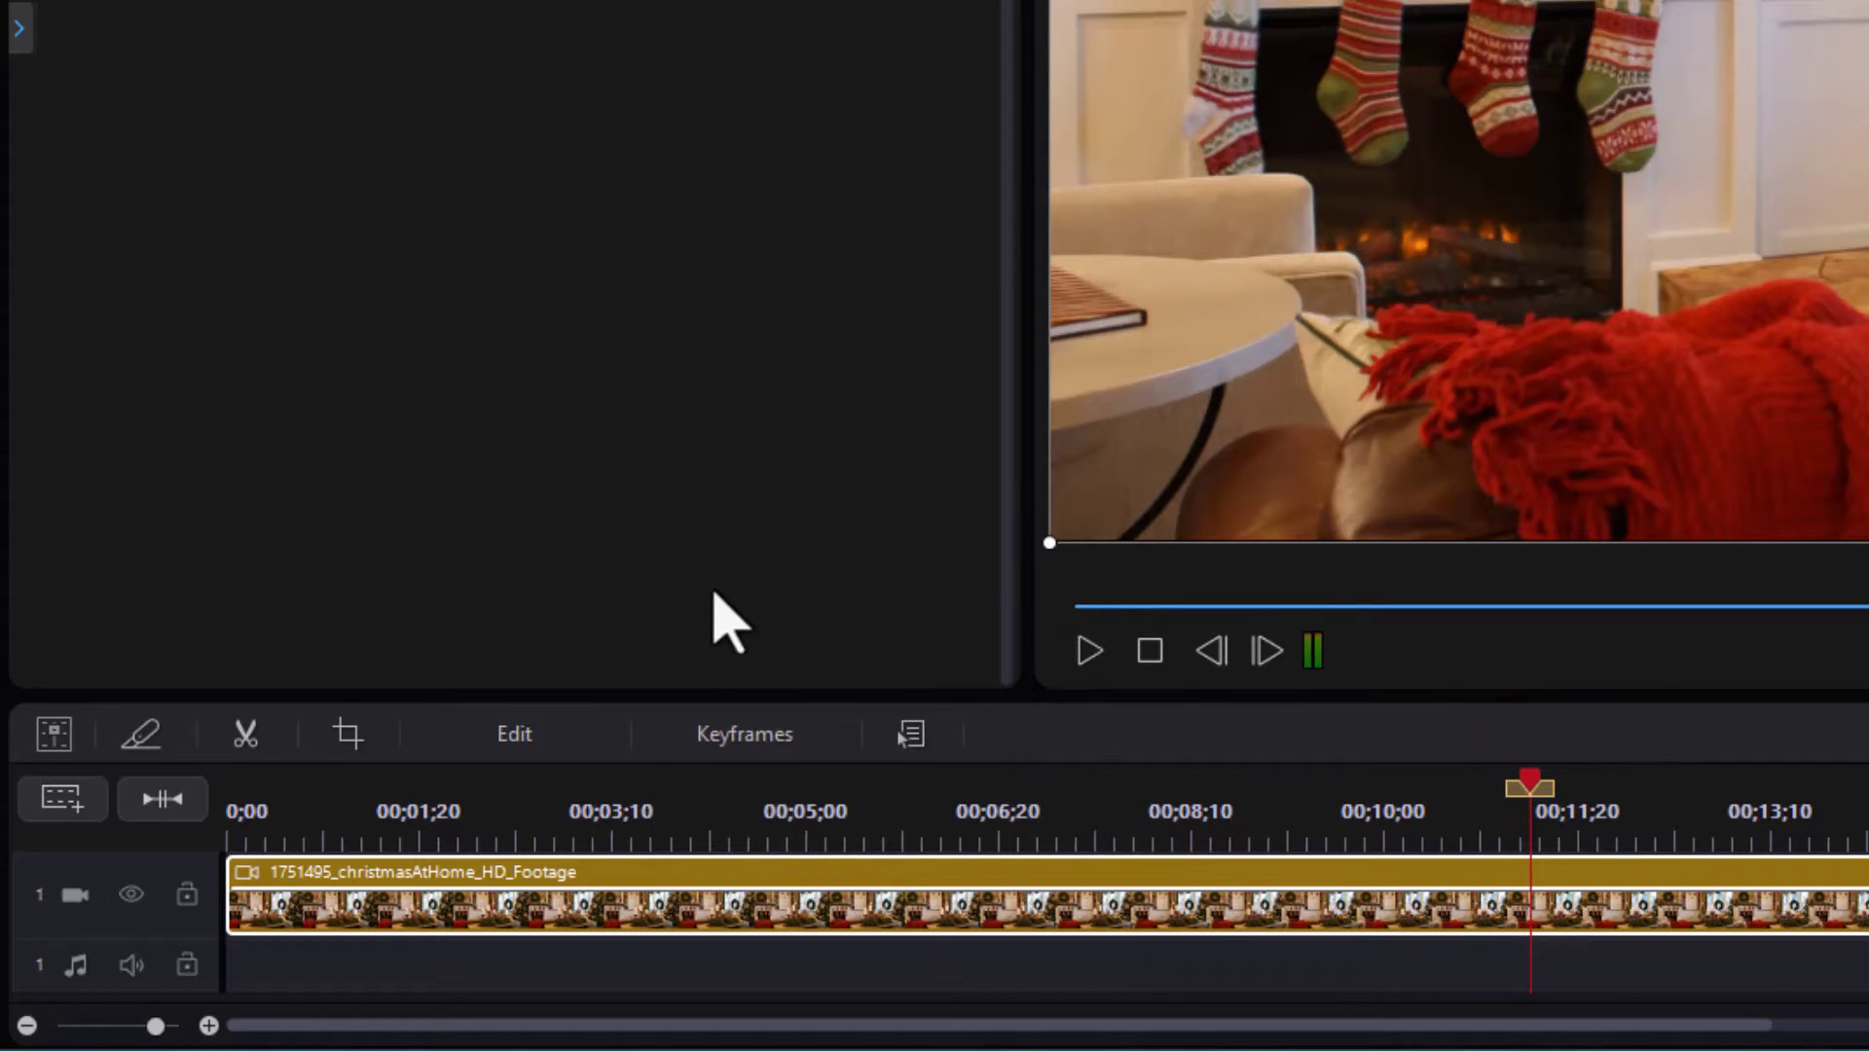
{"action": "left_click", "coordinate": [526, 736]}
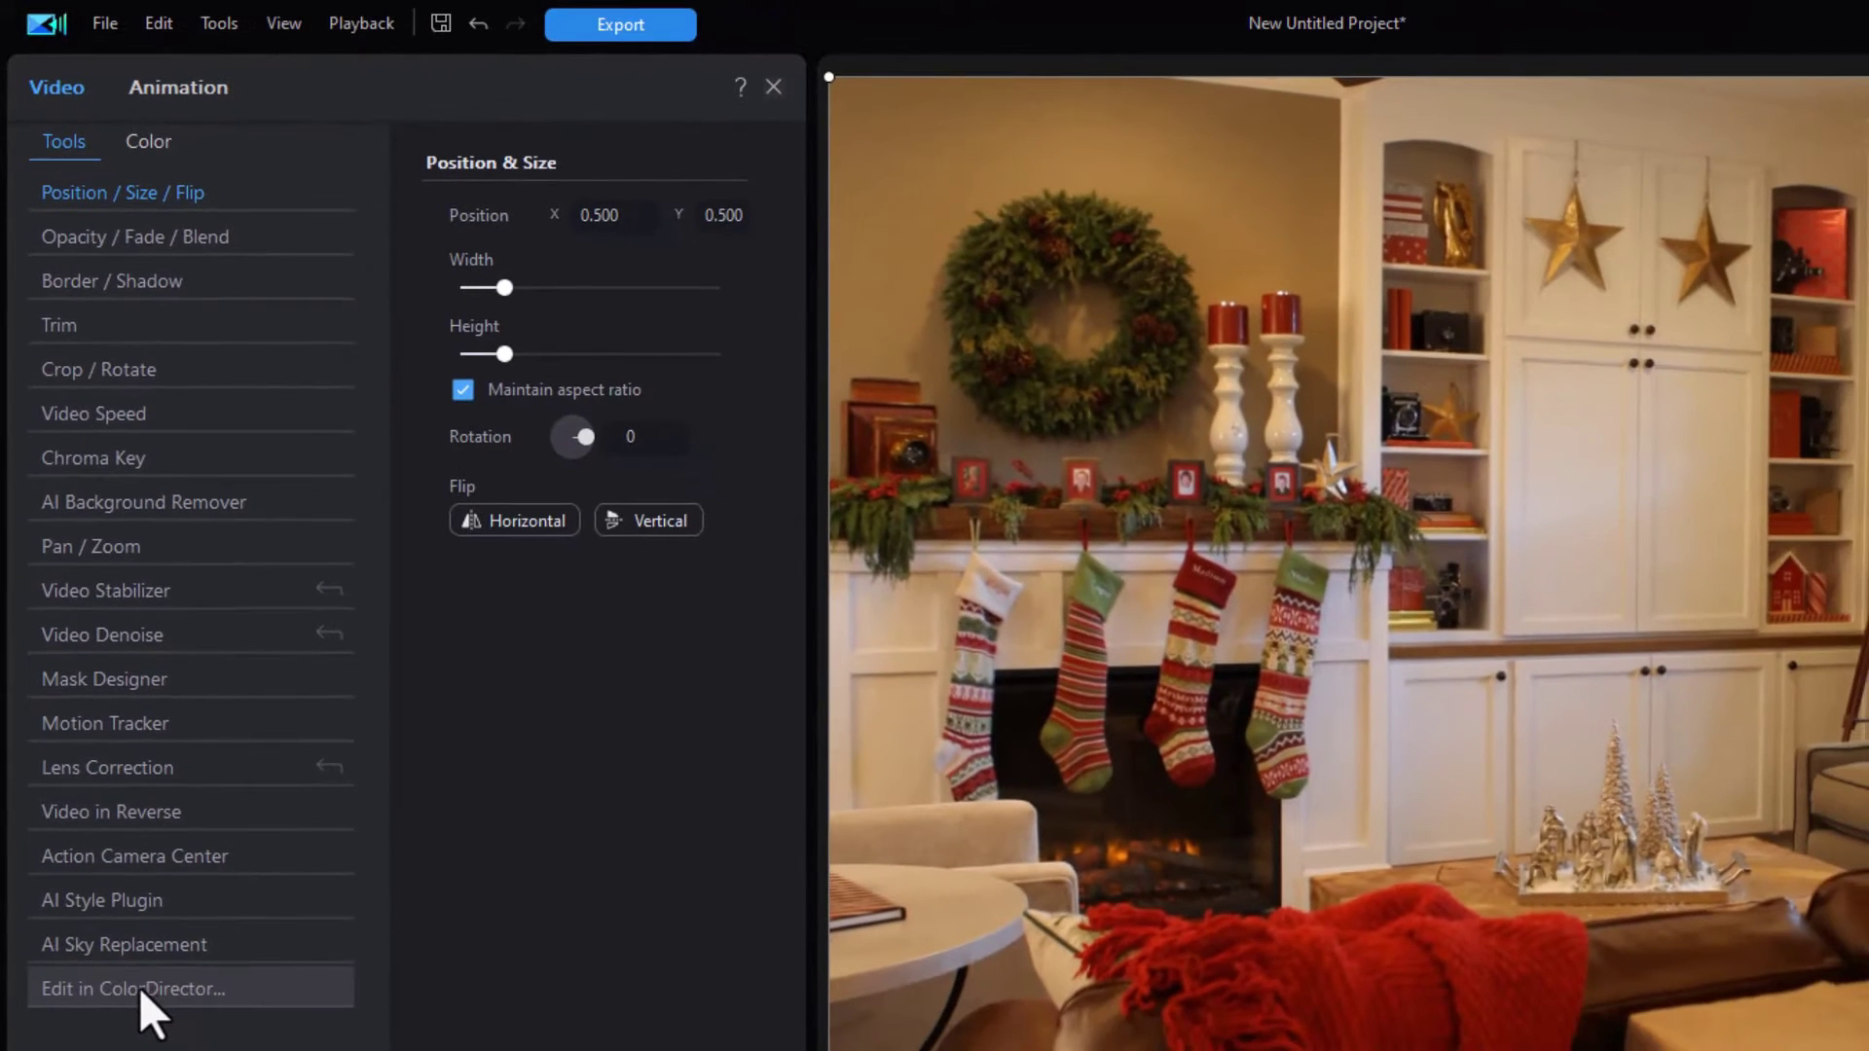
{"action": "left_click", "coordinate": [148, 144]}
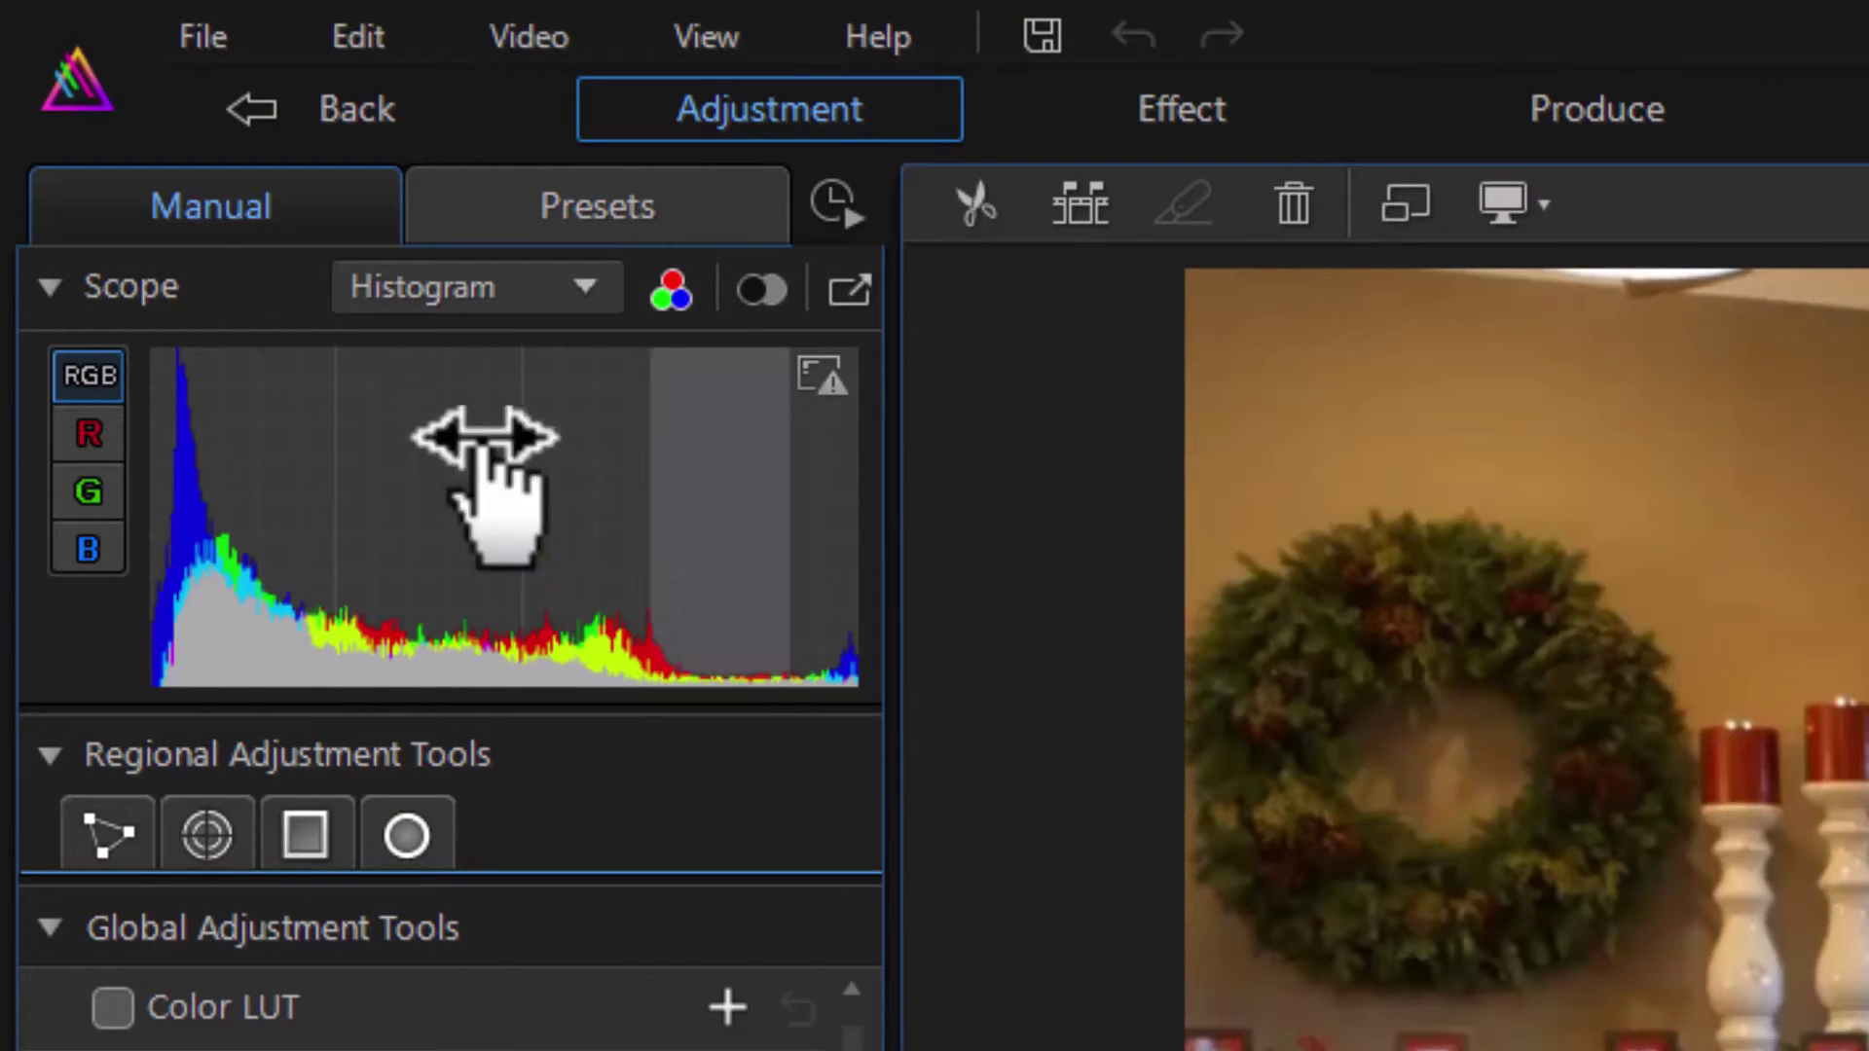
- Look over ColorDirector's Presets tab, then return to the Manual adjustment tools
{"action": "left_click", "coordinate": [670, 199]}
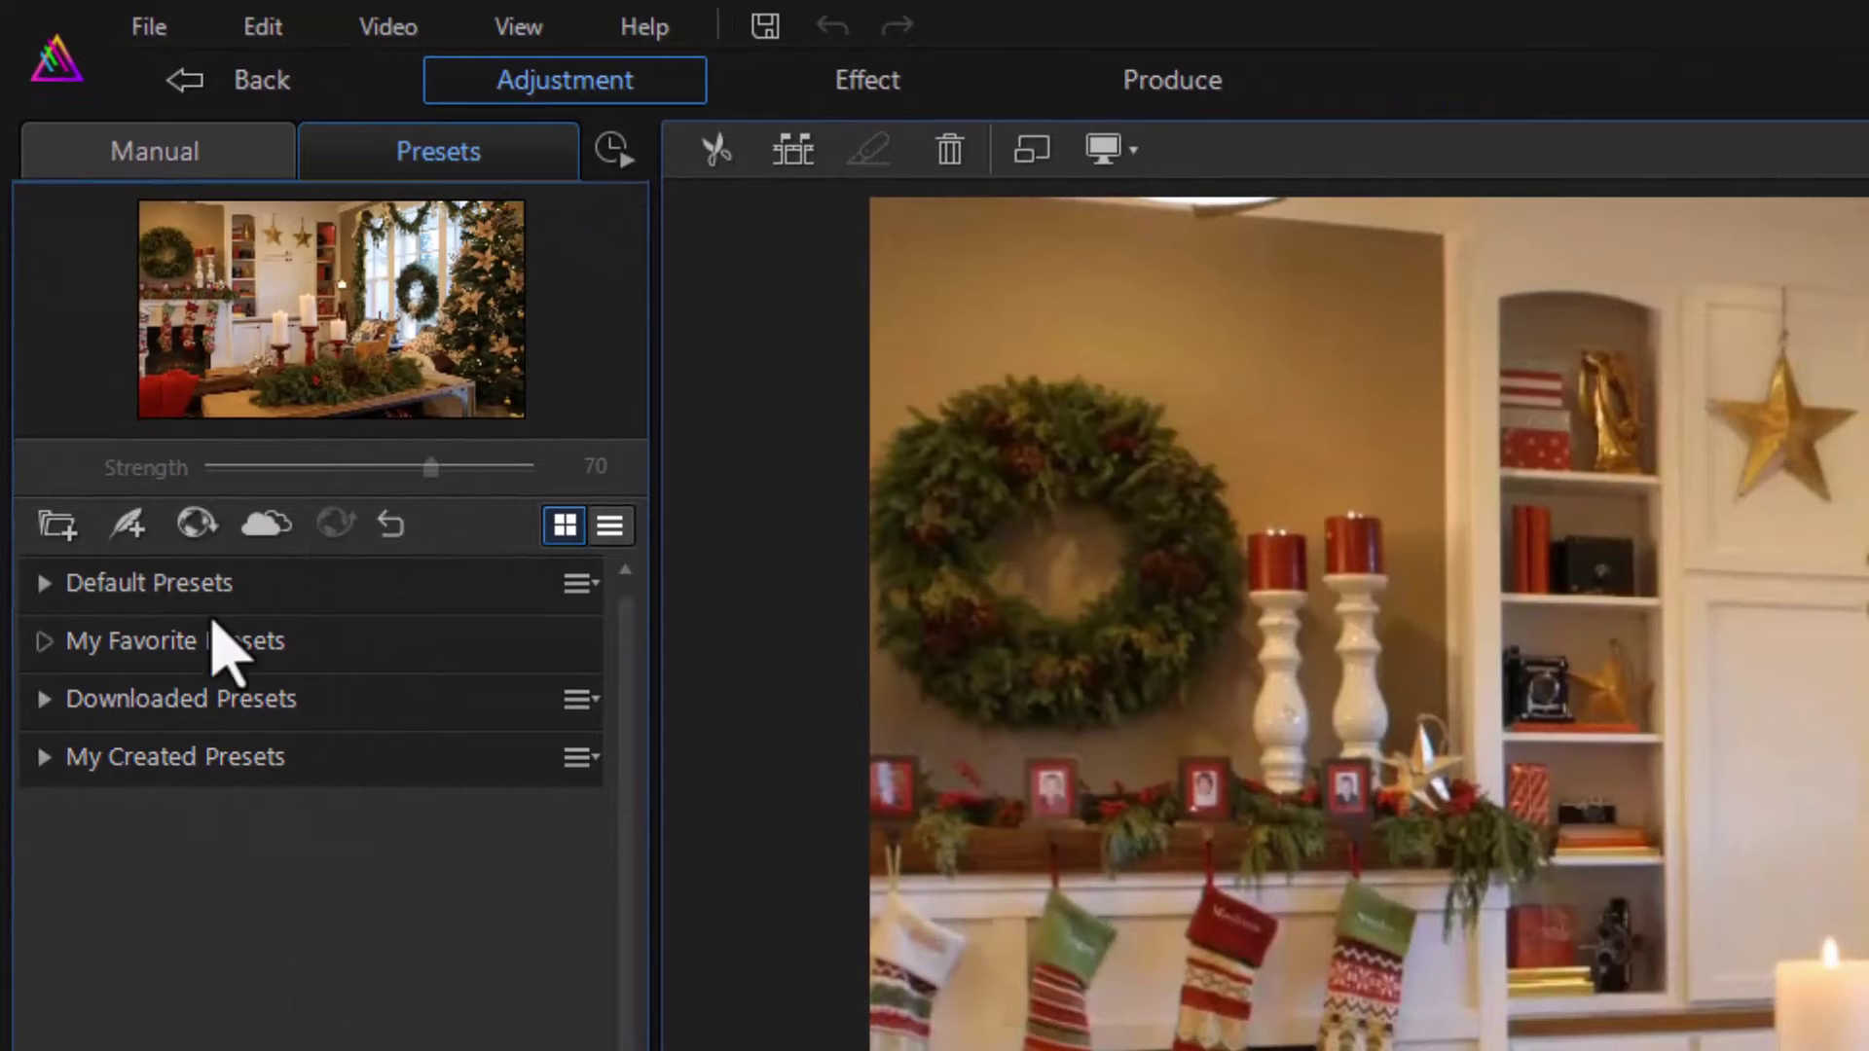
{"action": "left_click", "coordinate": [131, 146]}
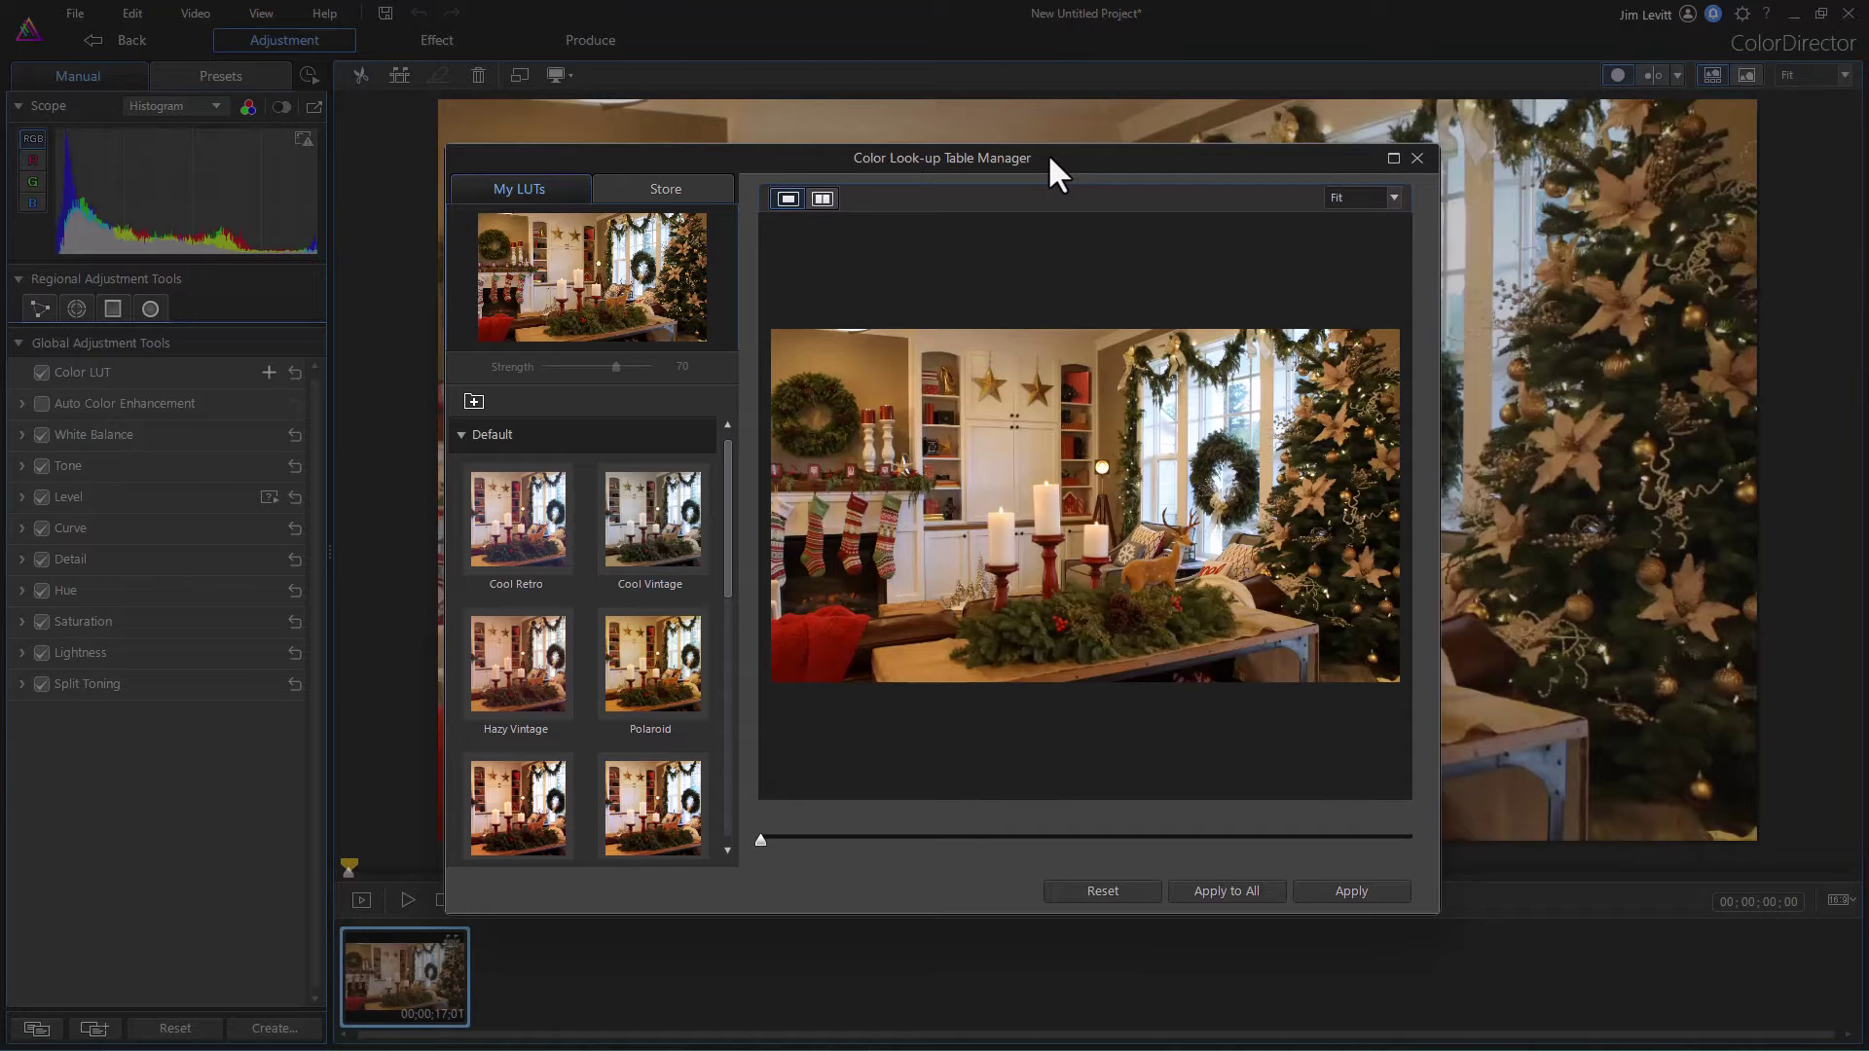
- Maximize the LUT manager, collapse Default, and browse the Color Pop, Bright & Airy and Cyberpunk groups
{"action": "left_click_drag", "start_coordinate": [1047, 154], "coordinate": [1169, 137]}
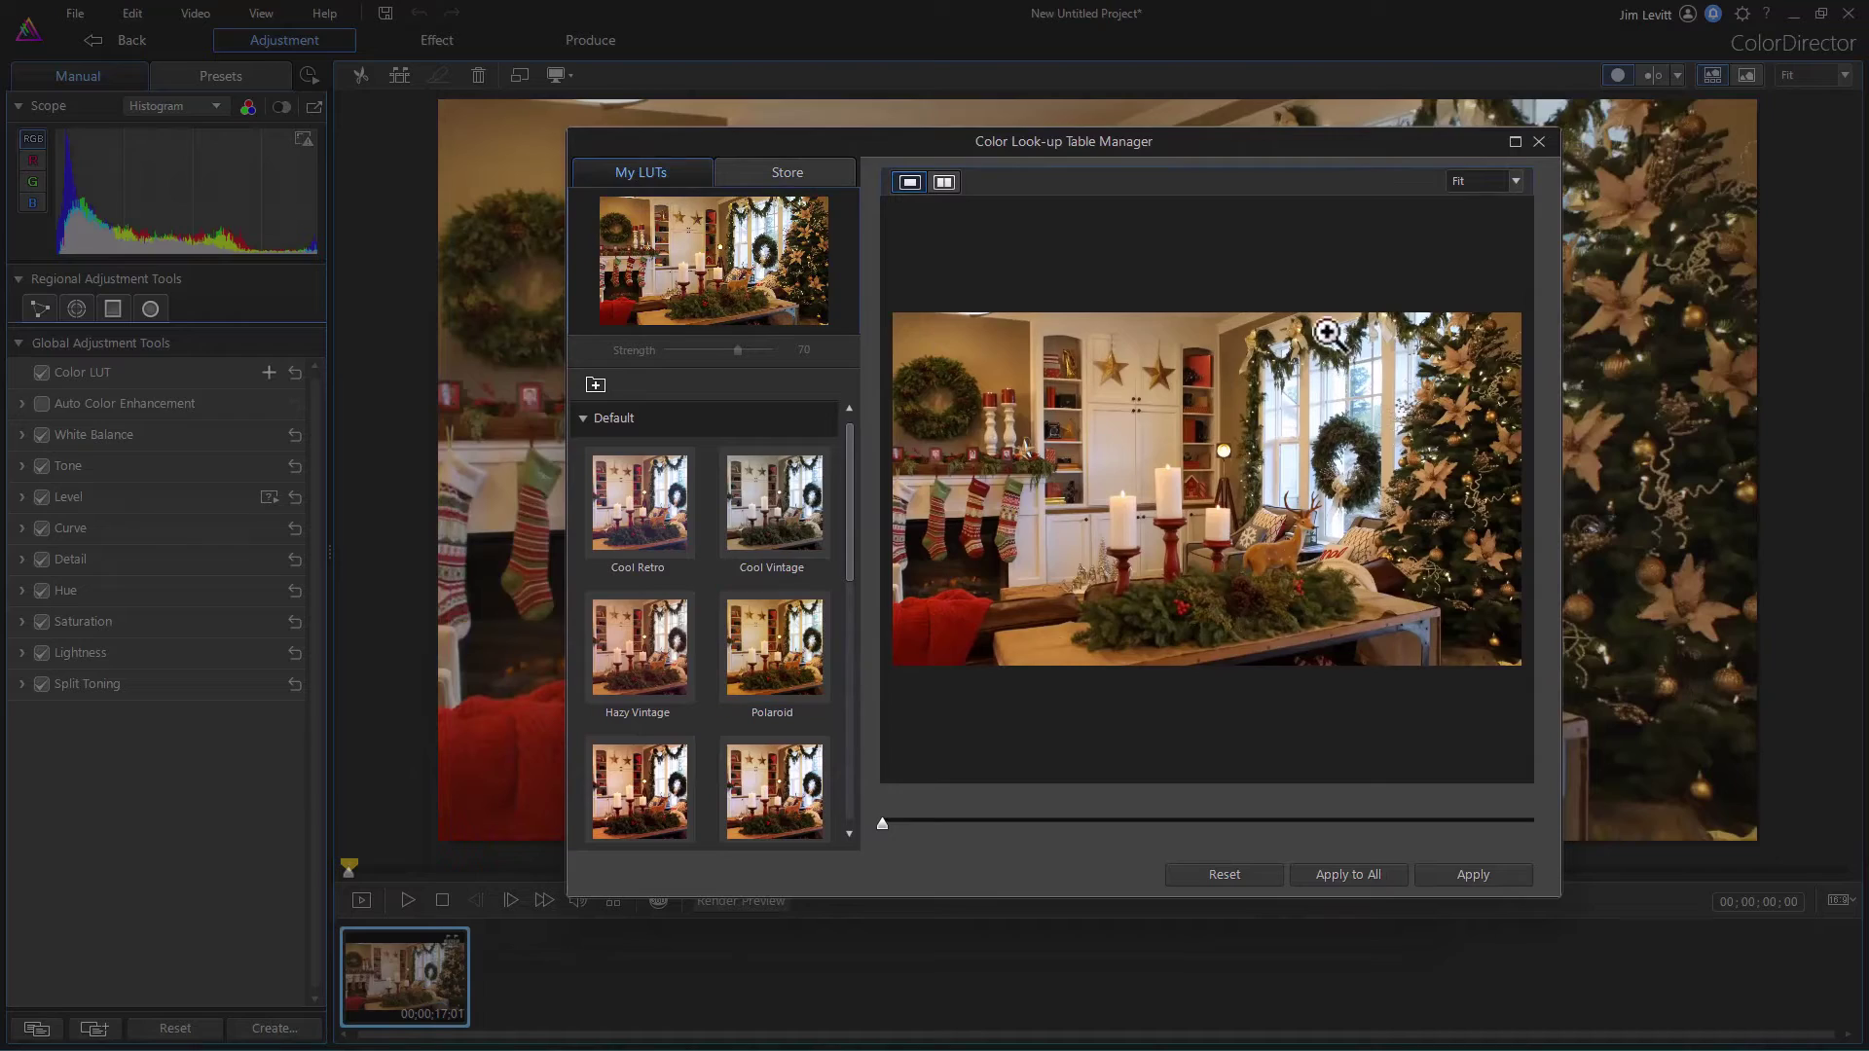
{"action": "left_click", "coordinate": [1516, 141]}
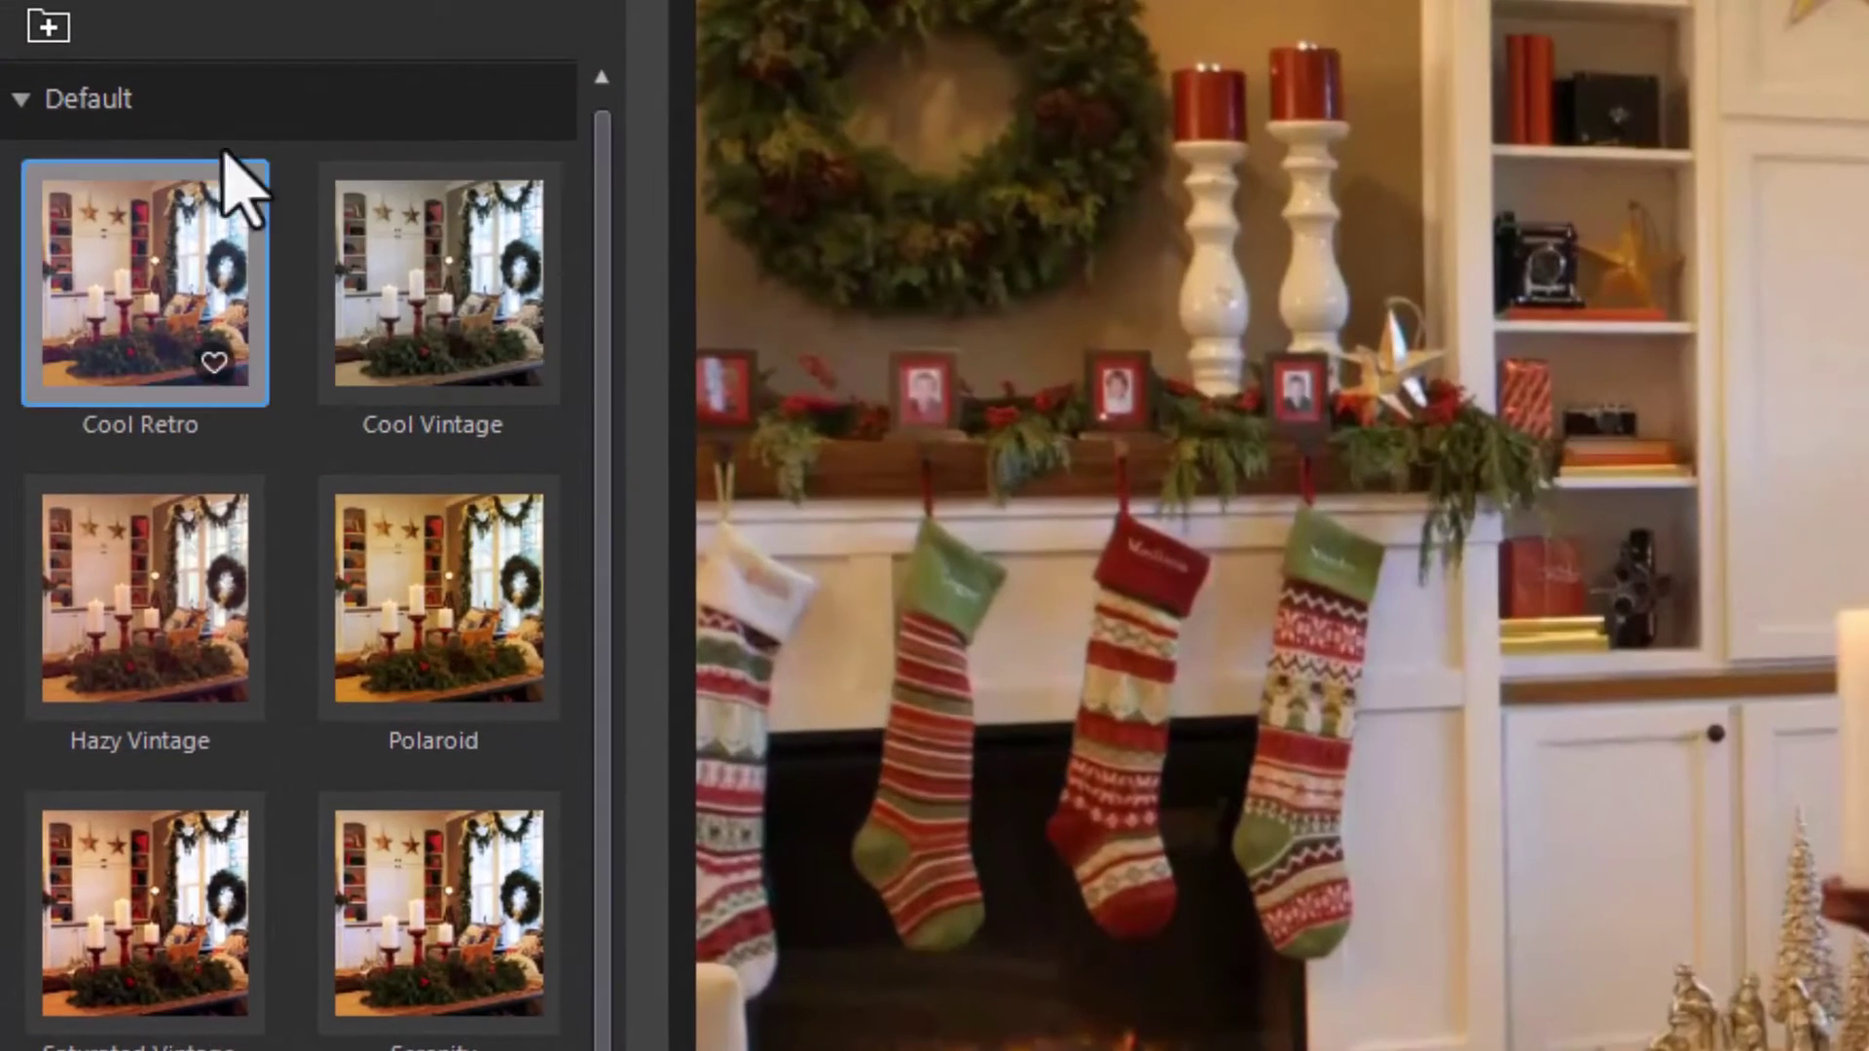
{"action": "left_click", "coordinate": [20, 102]}
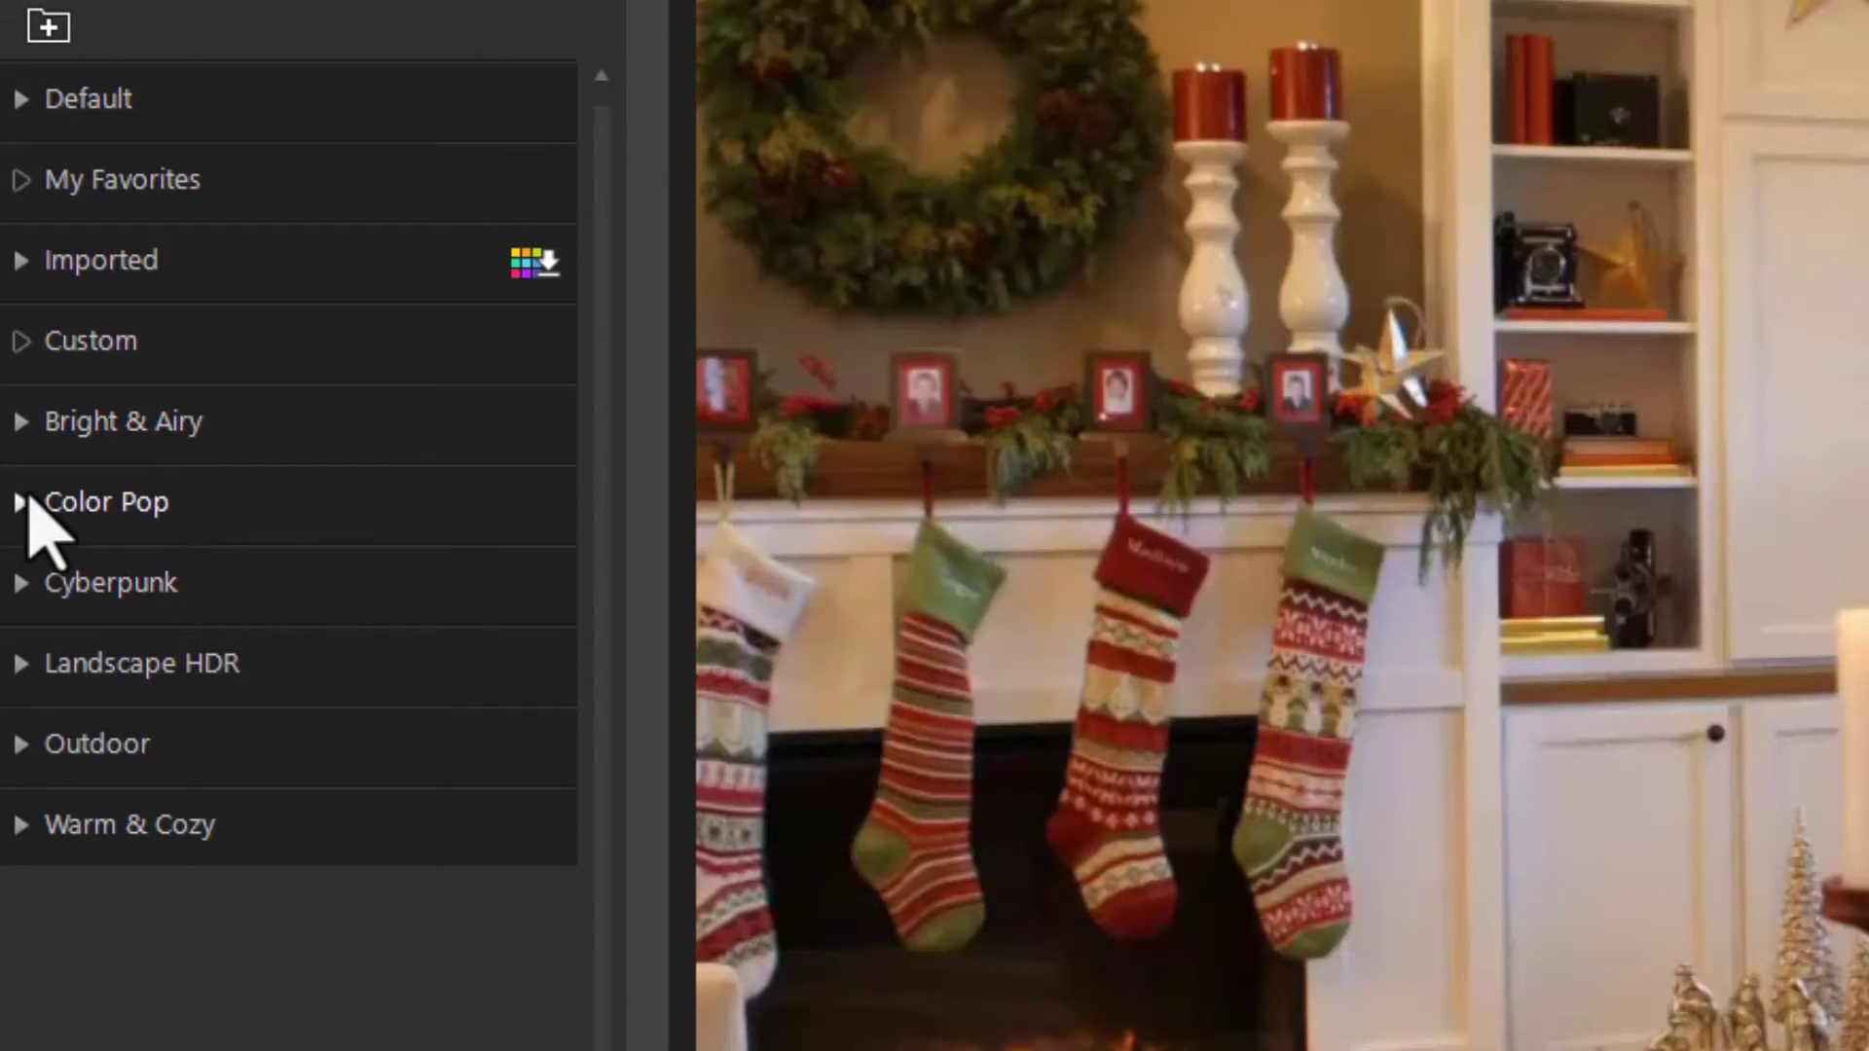
{"action": "left_click", "coordinate": [17, 502]}
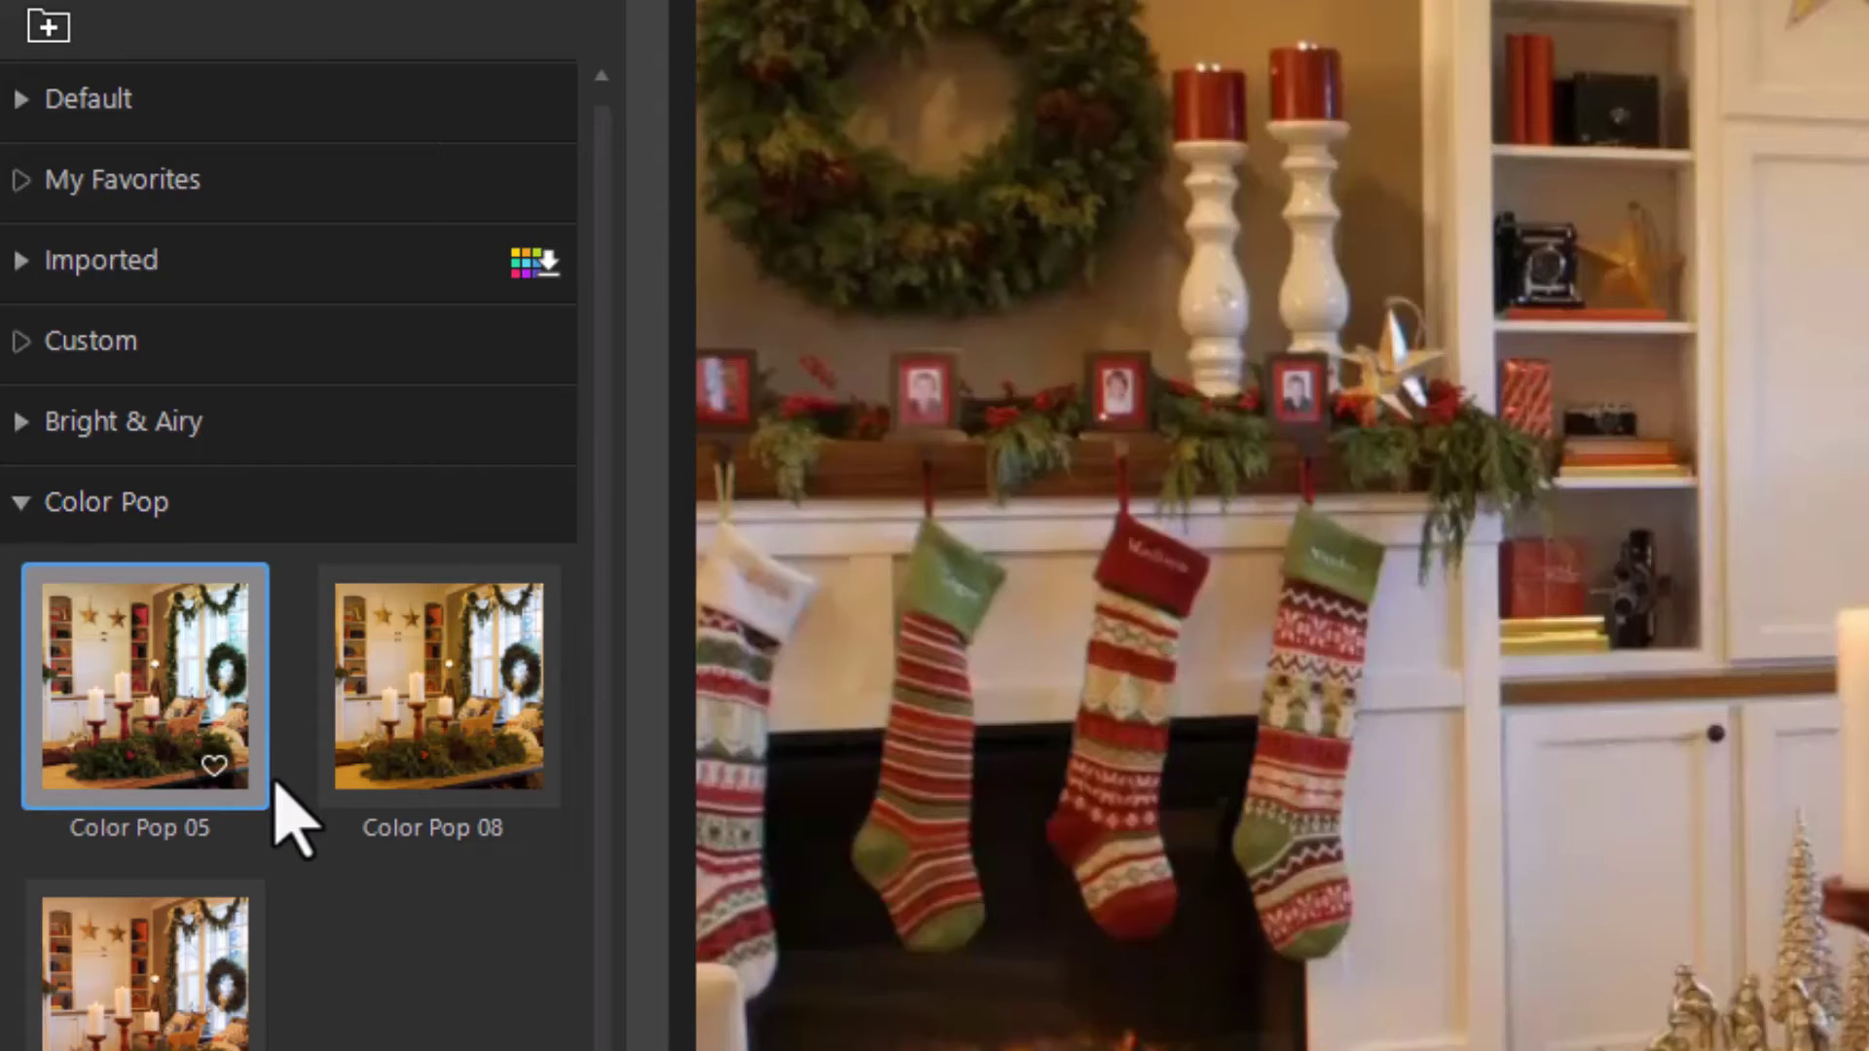
{"action": "left_click", "coordinate": [31, 424]}
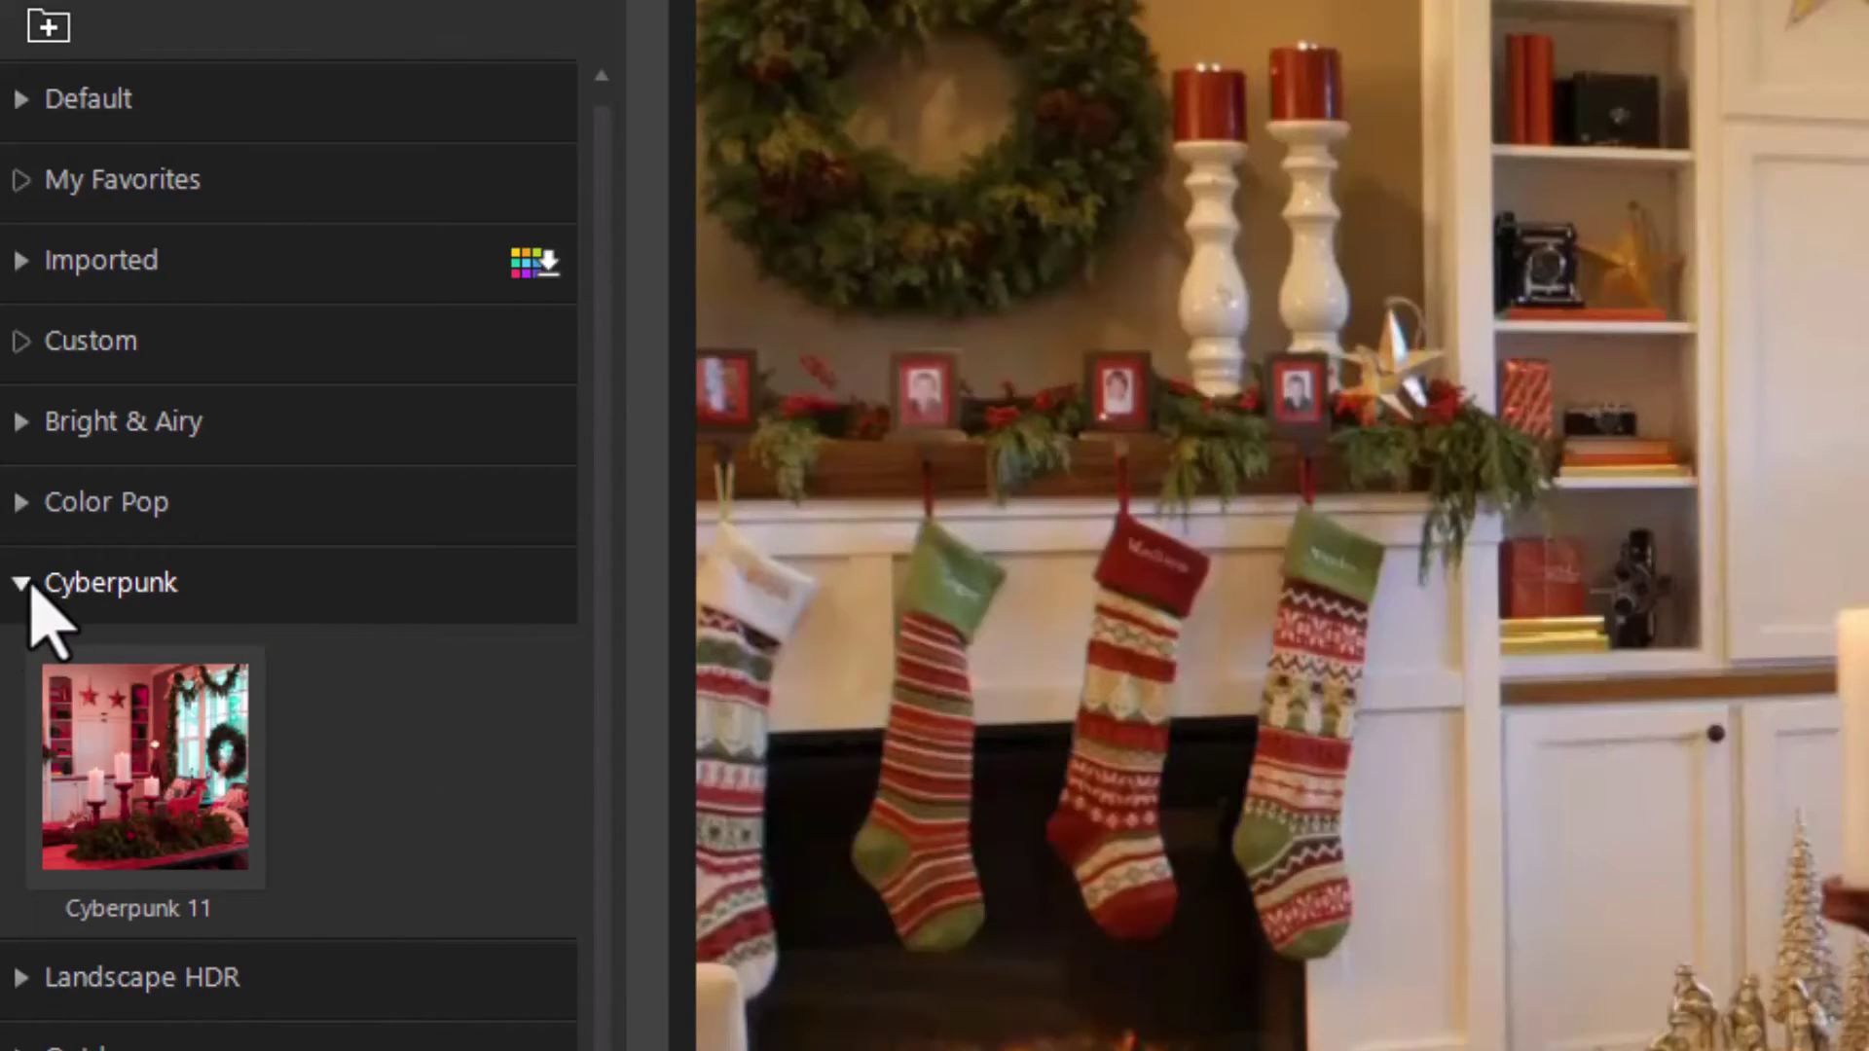
{"action": "left_click", "coordinate": [30, 596]}
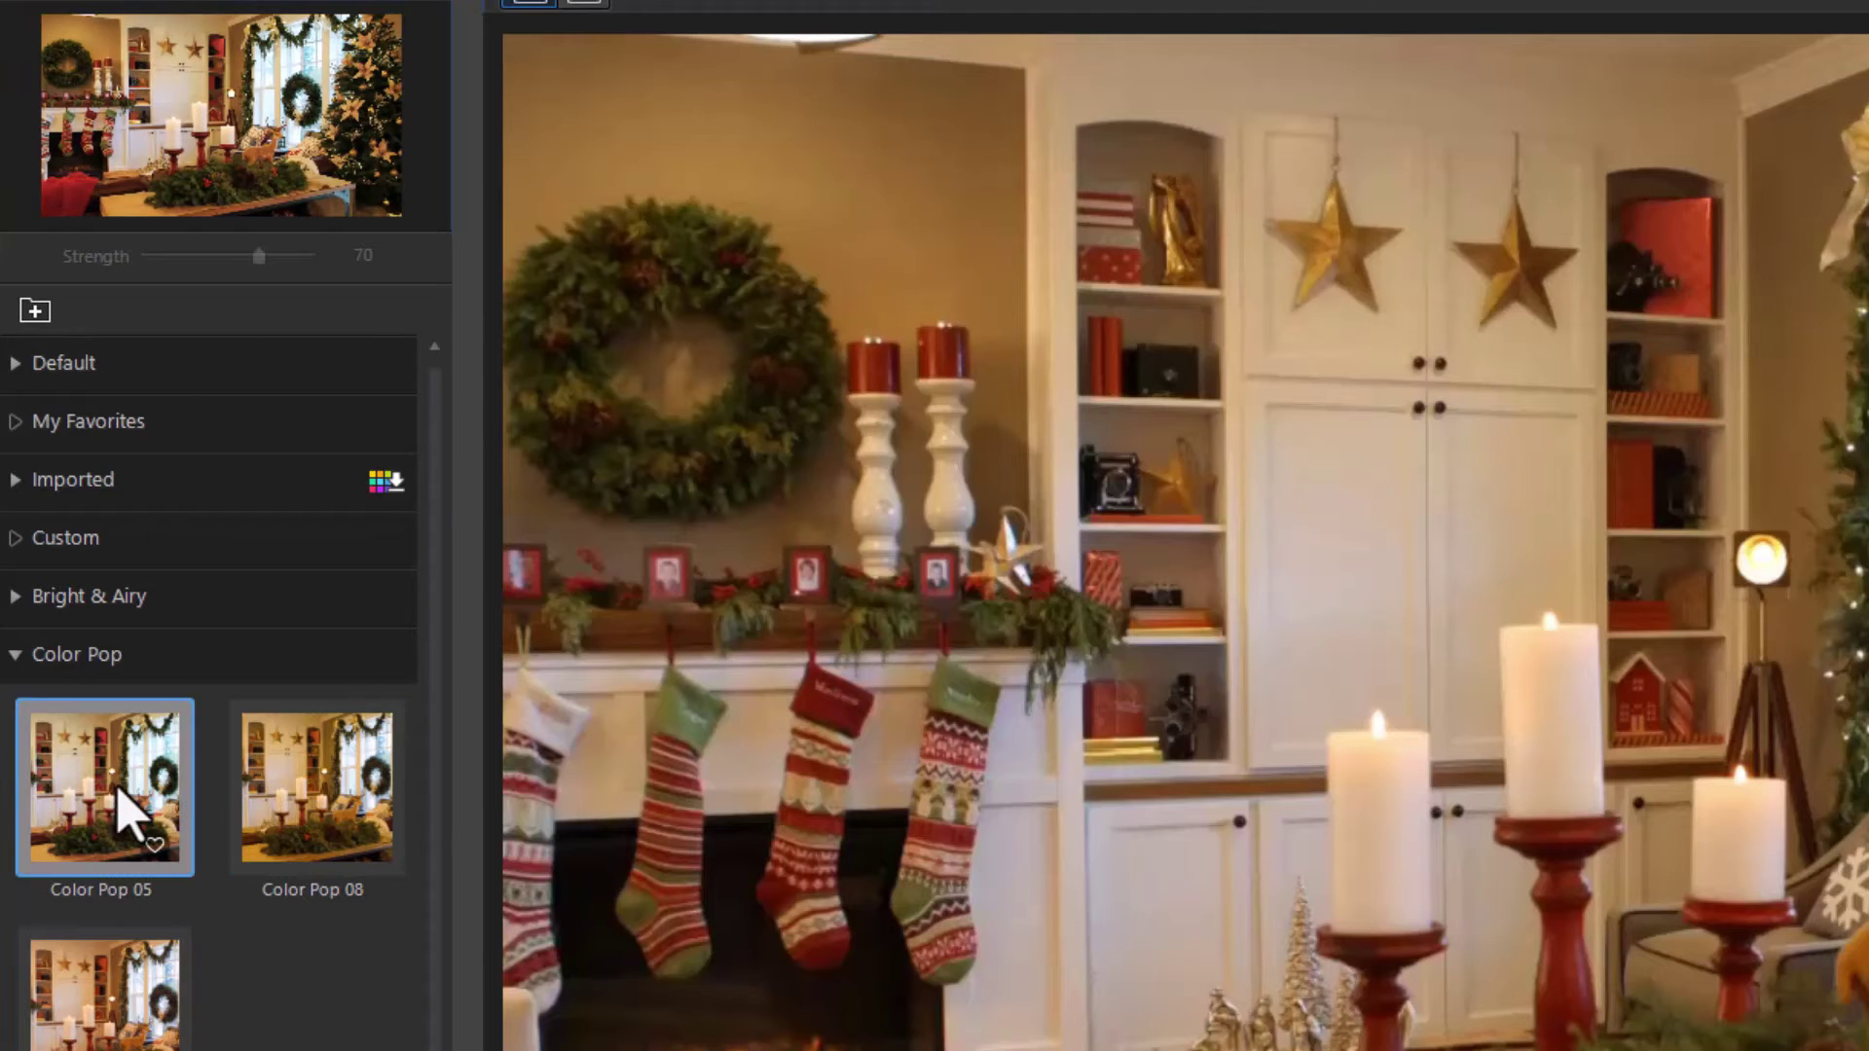
- Try Color Pop 08 on the clip, scrub to a later frame, then switch to Color Pop 05
{"action": "left_click", "coordinate": [329, 810]}
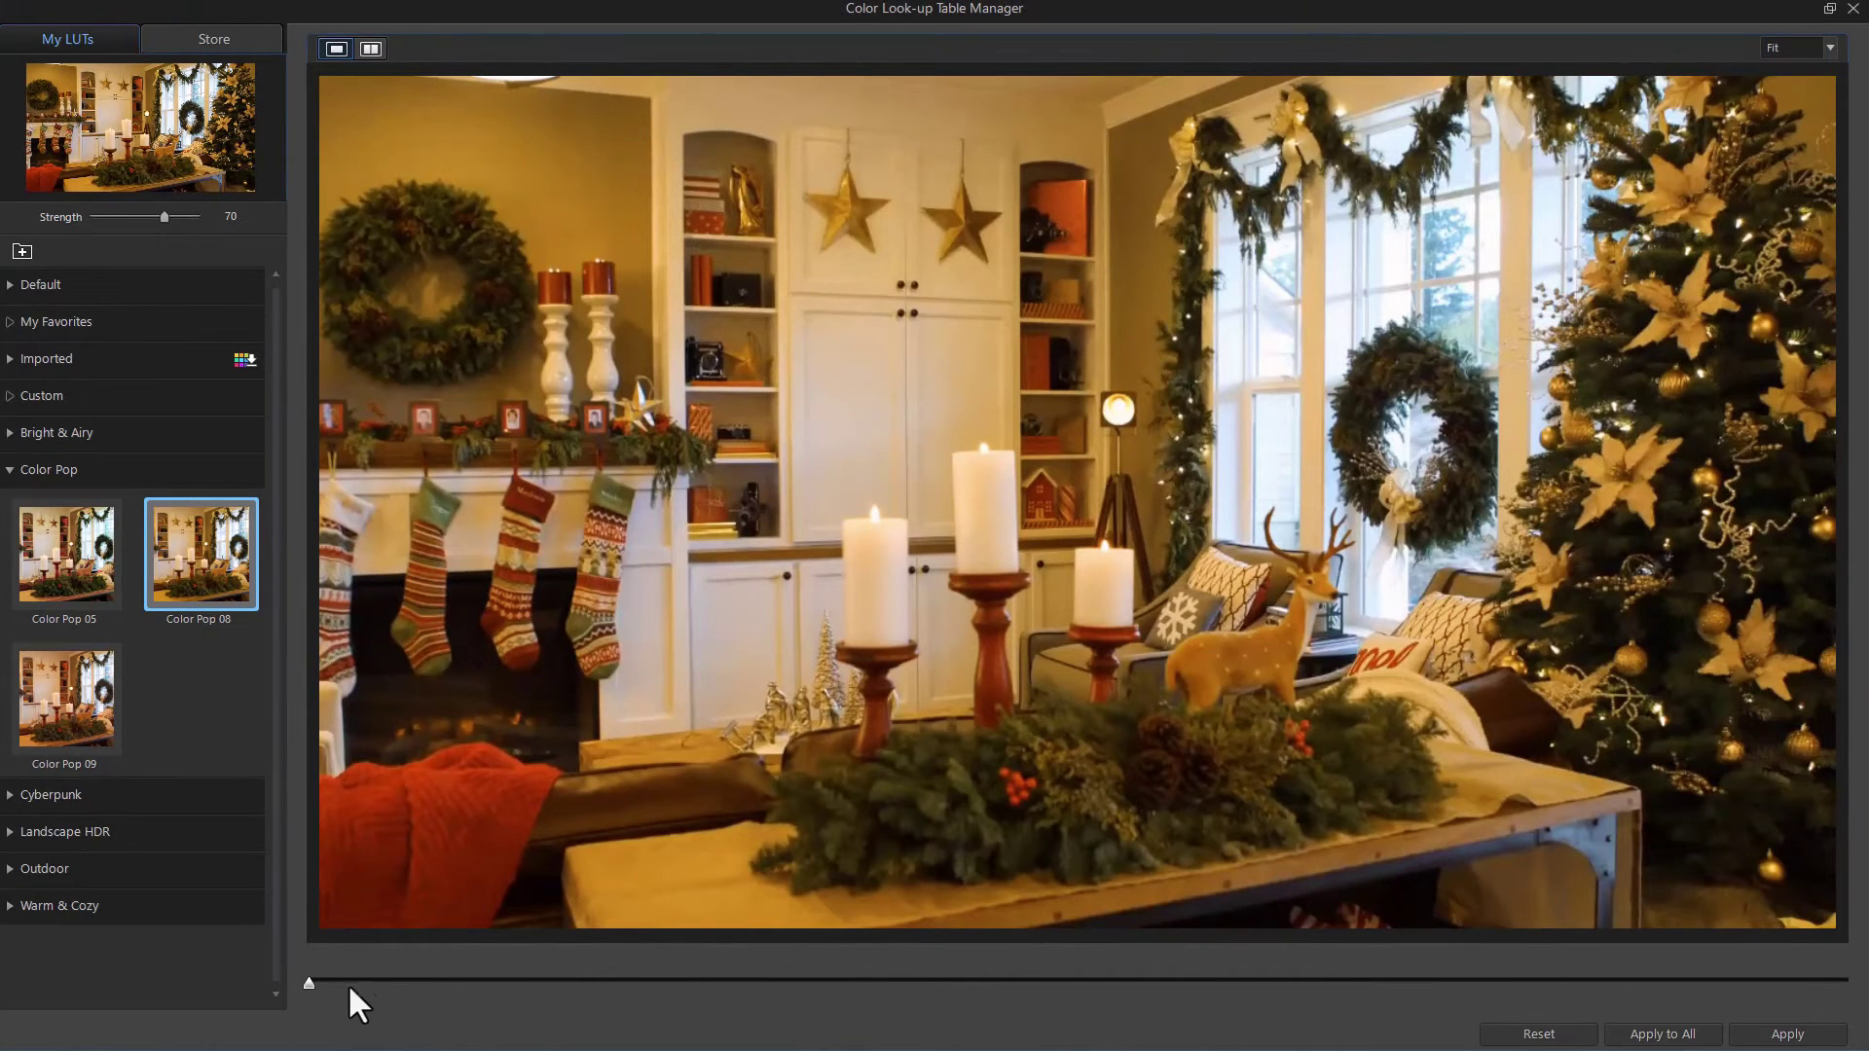
{"action": "left_click_drag", "start_coordinate": [310, 983], "coordinate": [1164, 977]}
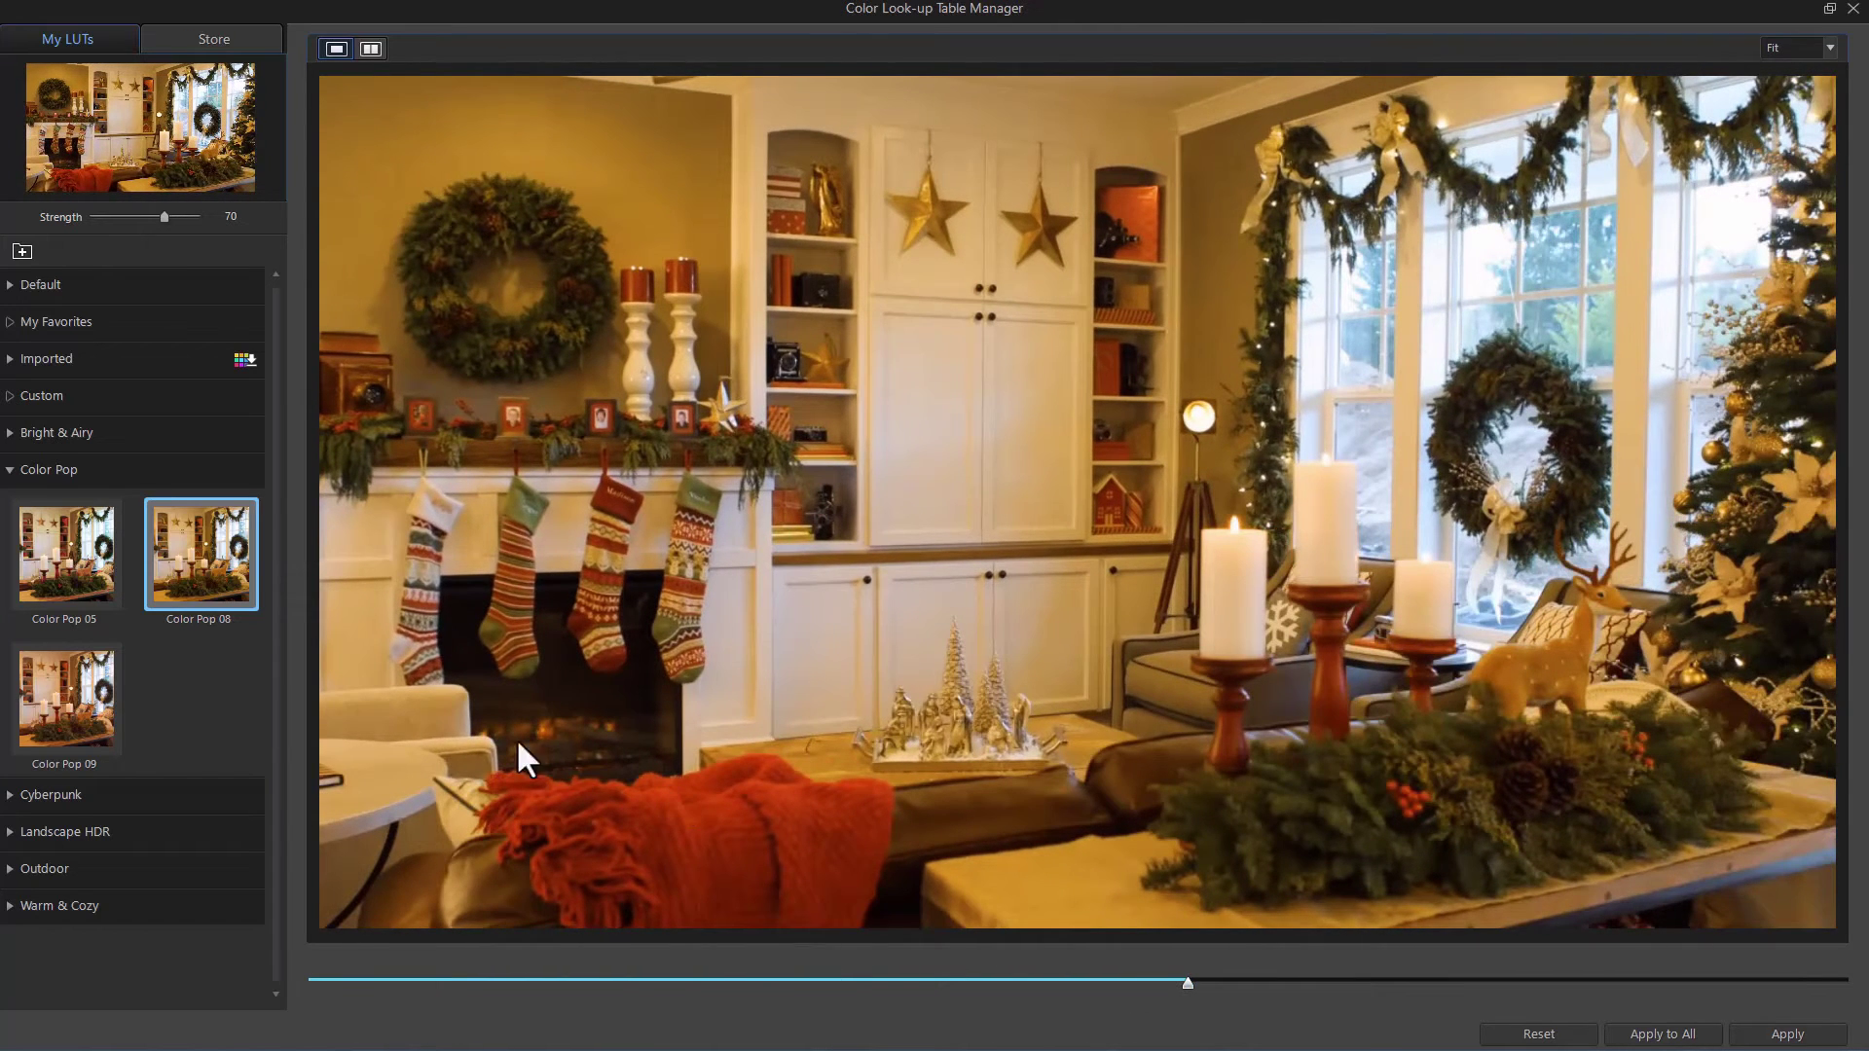
{"action": "left_click", "coordinate": [78, 560]}
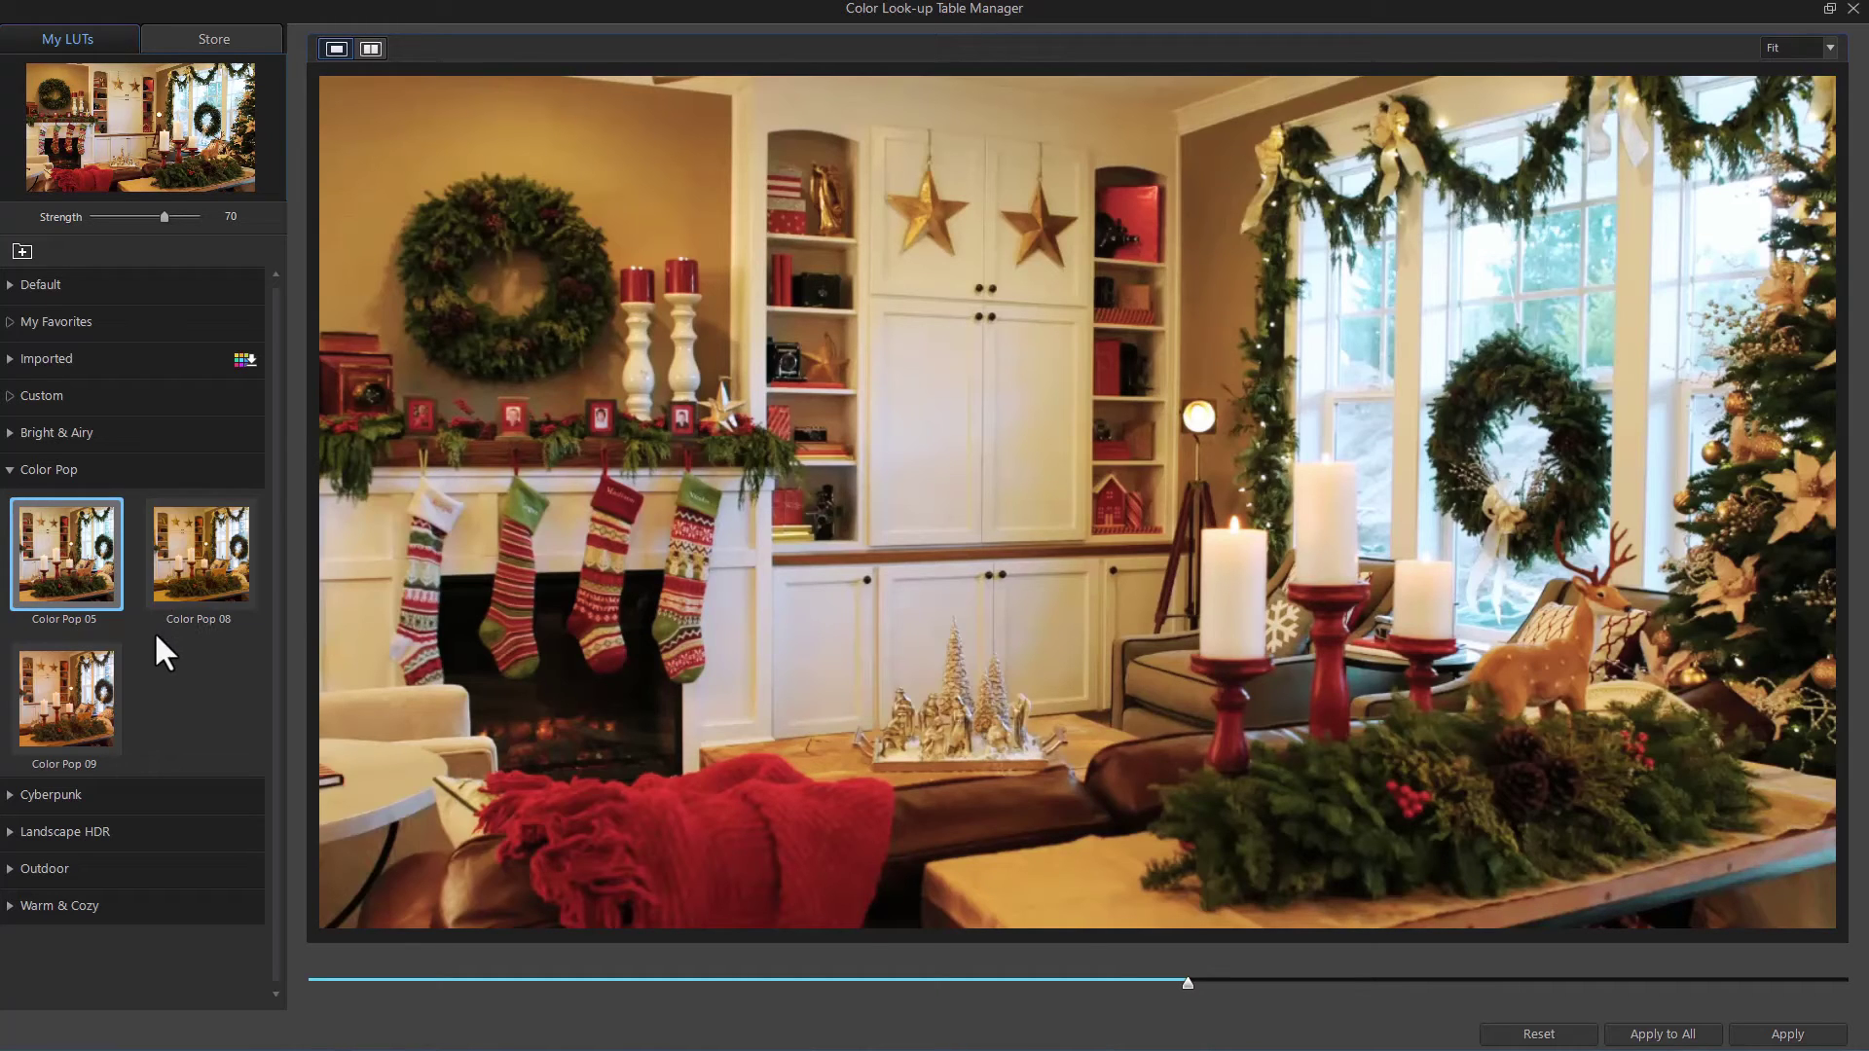
{"action": "mouse_move", "coordinate": [235, 629]}
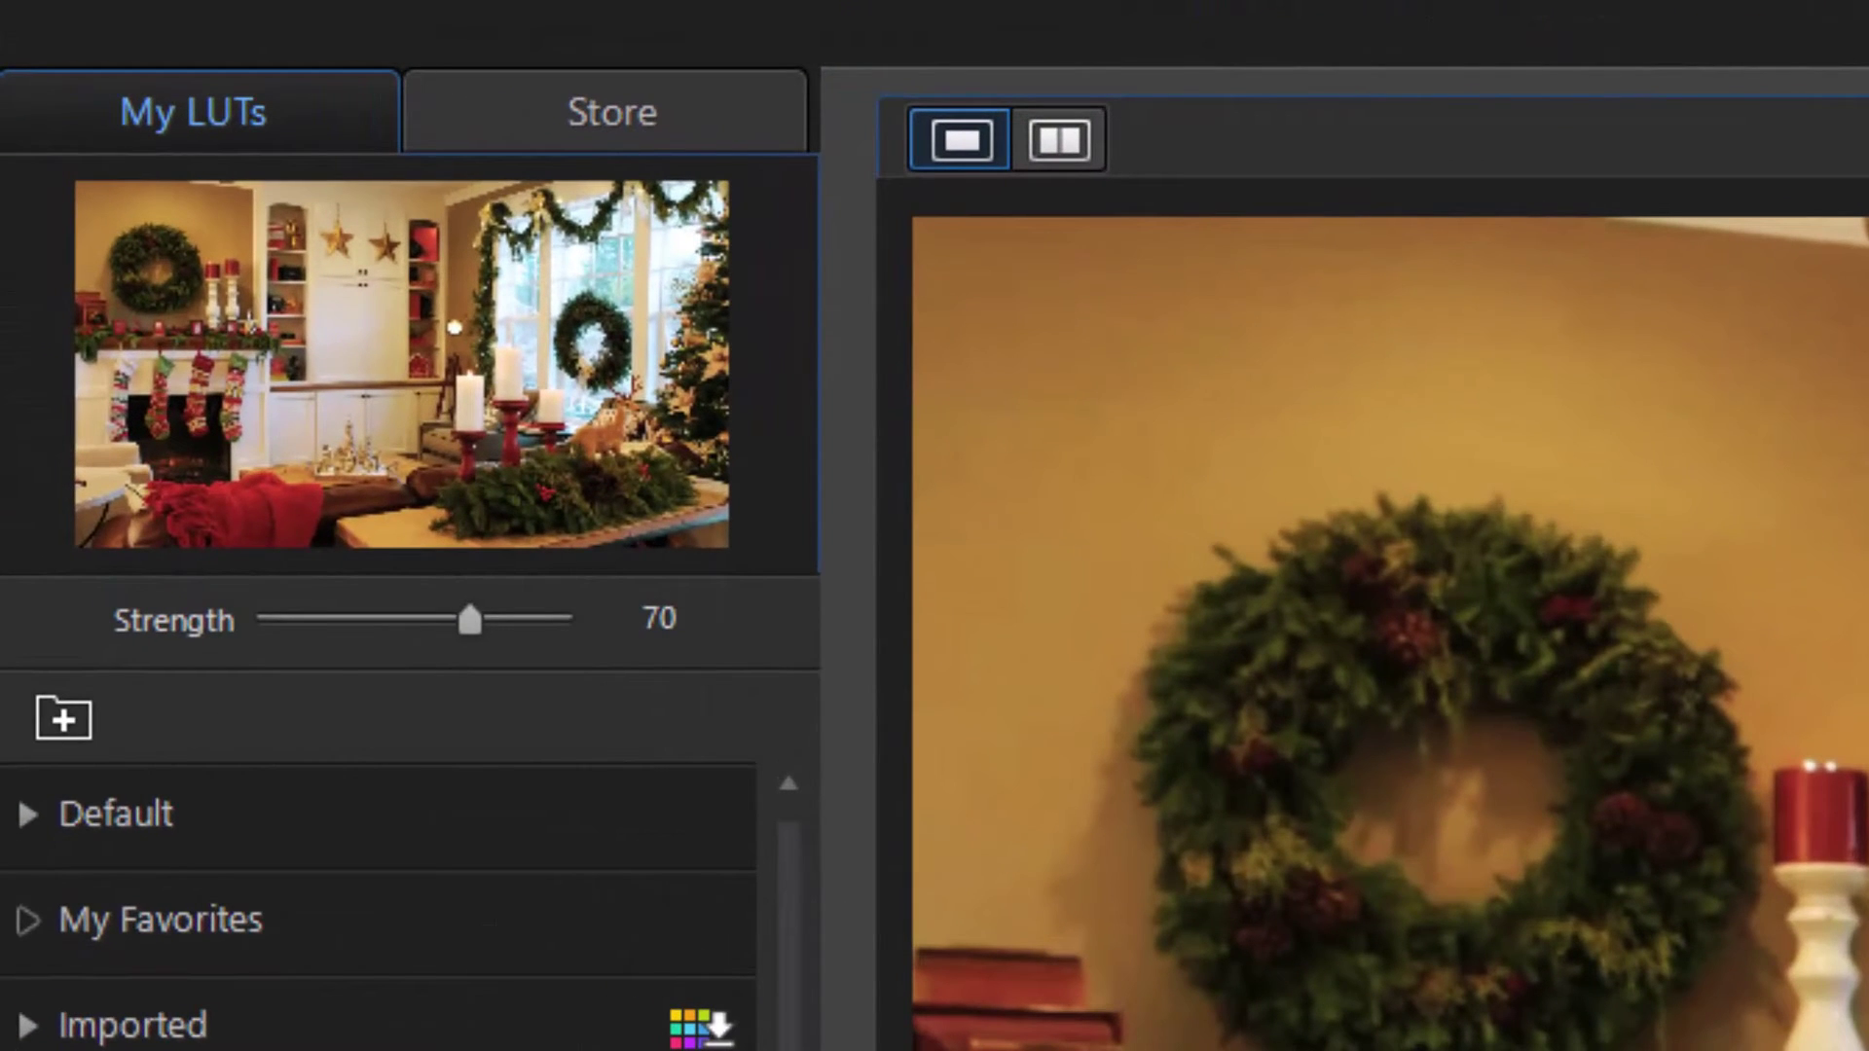
- Preview the Store's Color Pop 10 LUT, fade its strength to 0, then reset the LUT adjustments
{"action": "left_click", "coordinate": [681, 113]}
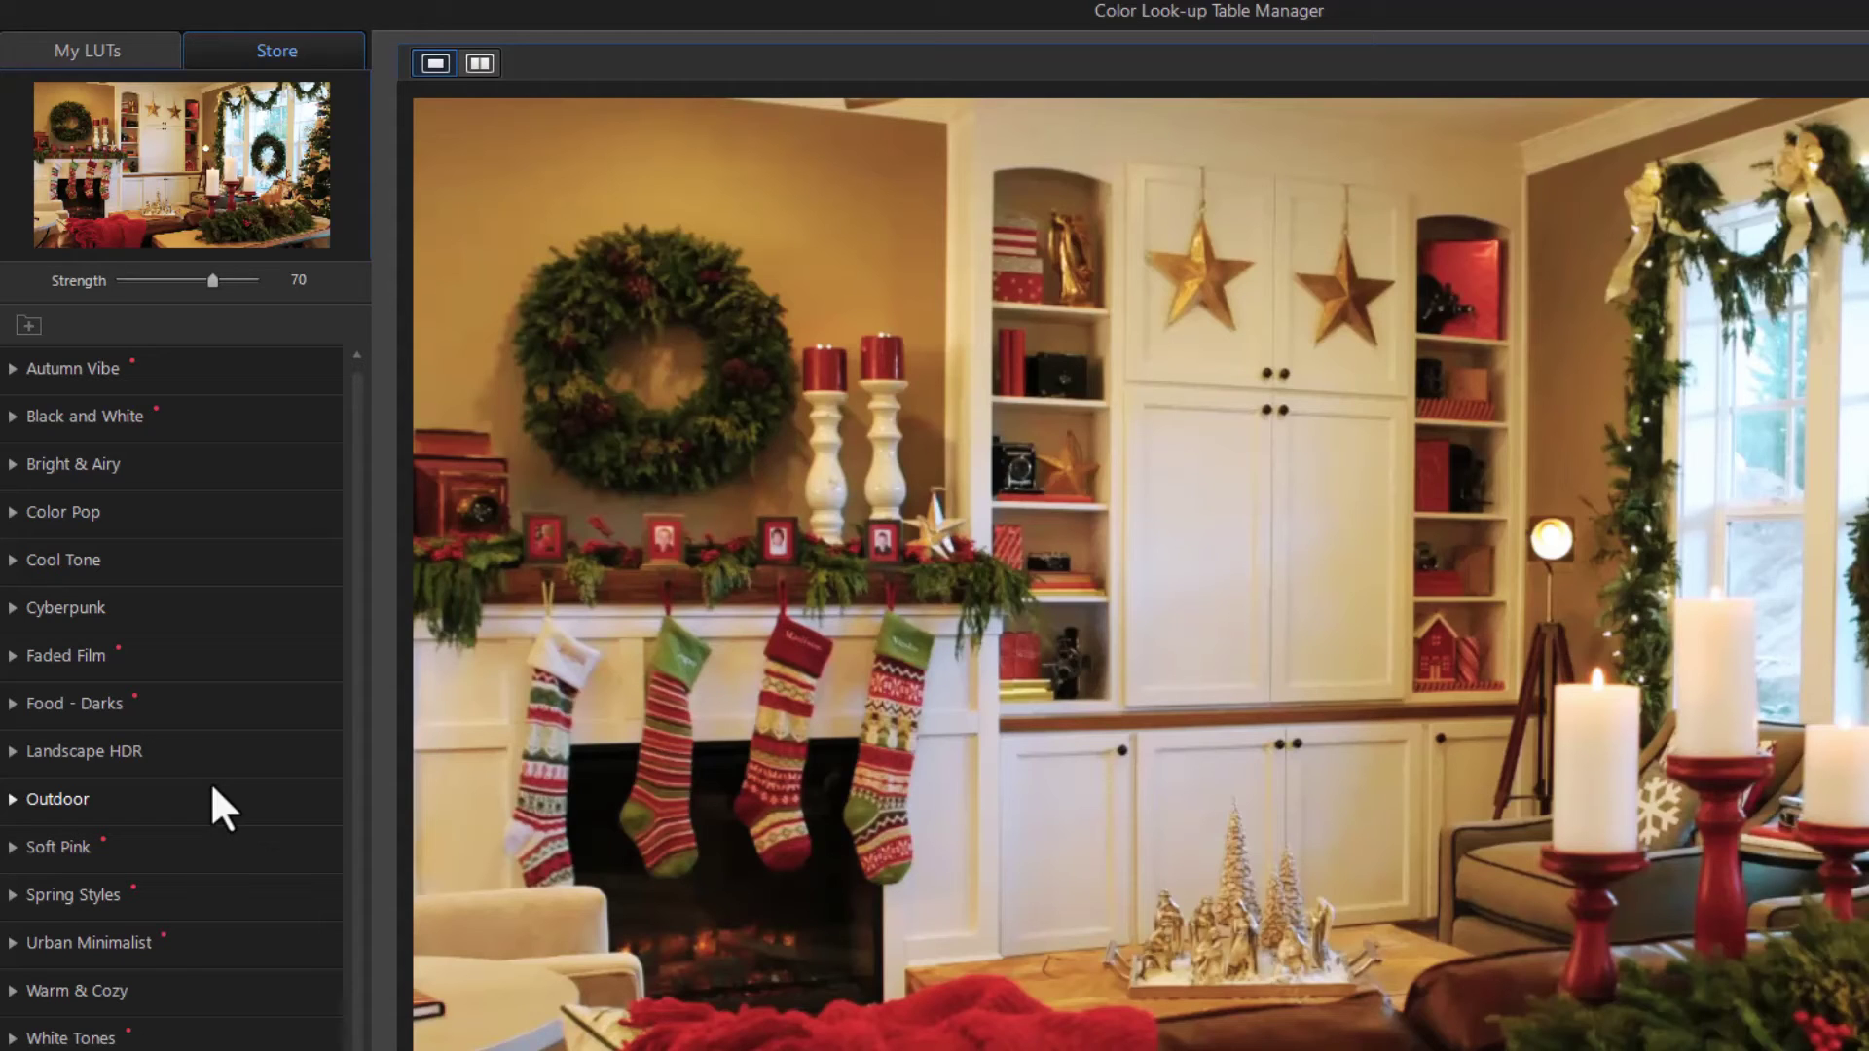
{"action": "left_click", "coordinate": [11, 513]}
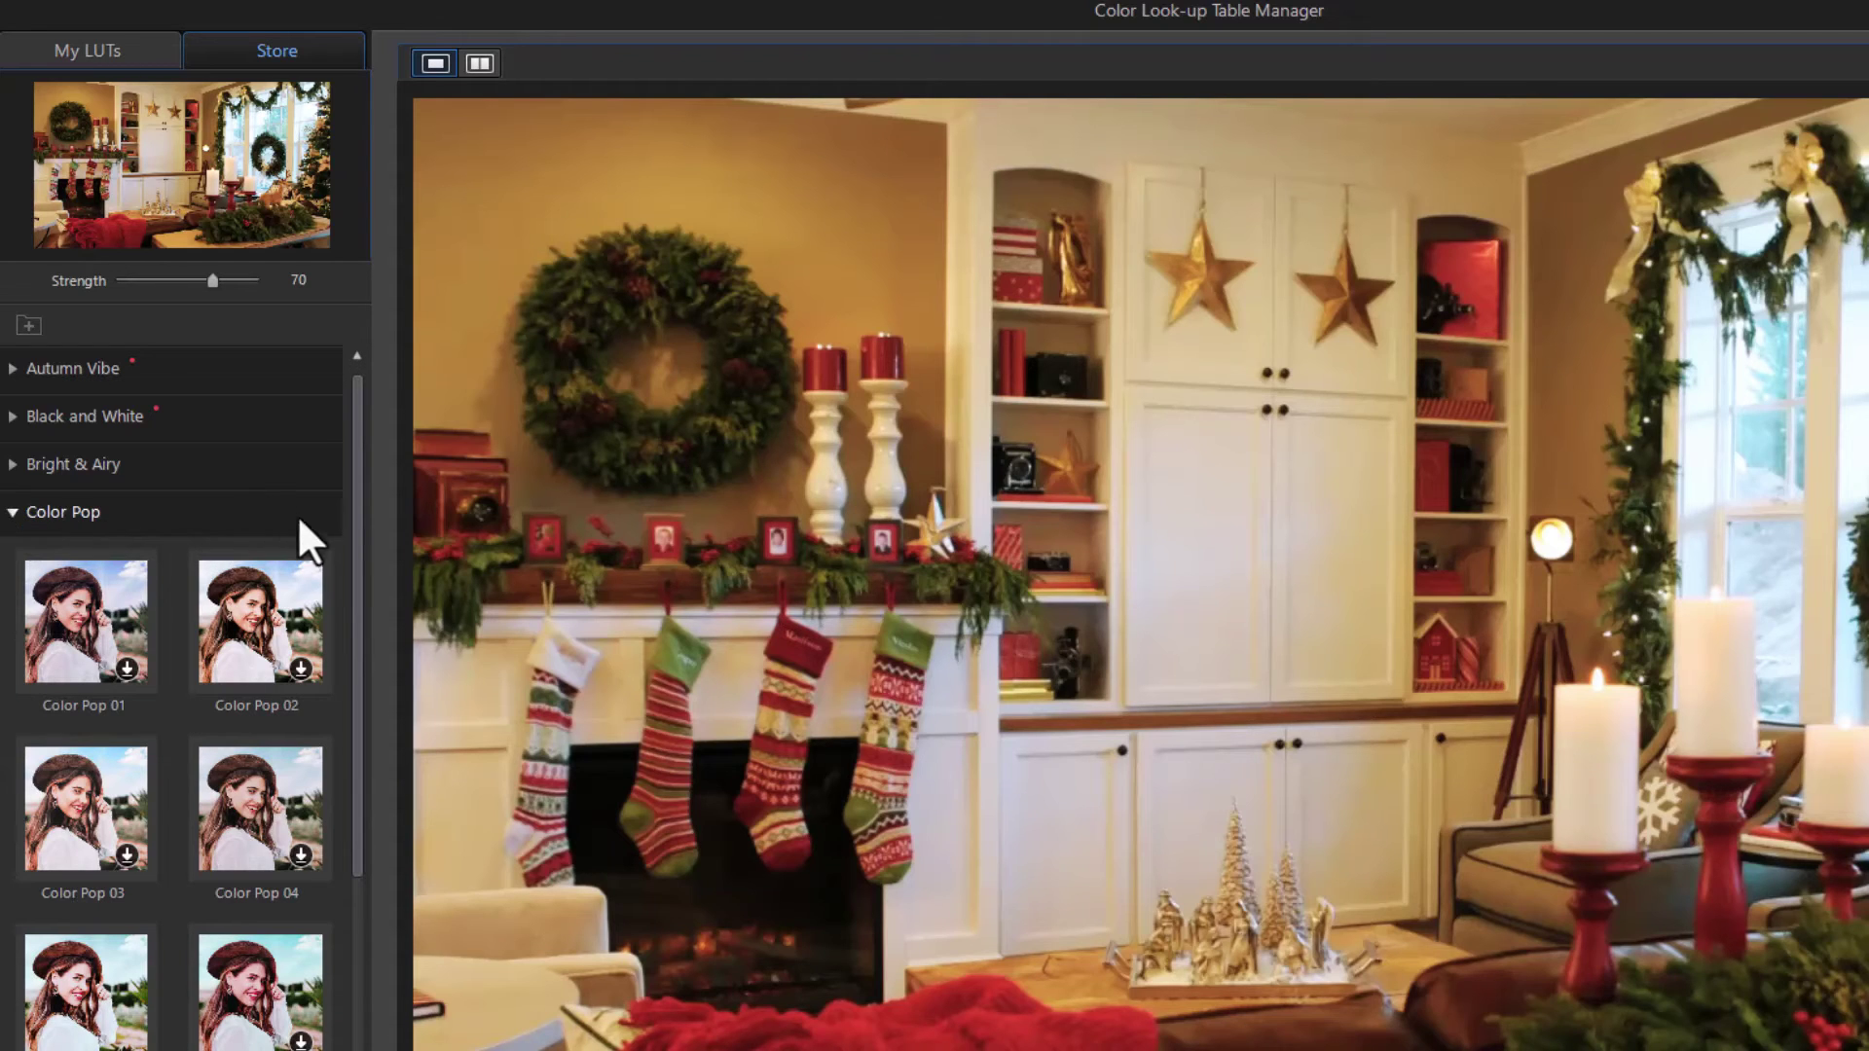
{"action": "left_click_drag", "start_coordinate": [350, 730], "coordinate": [333, 1001]}
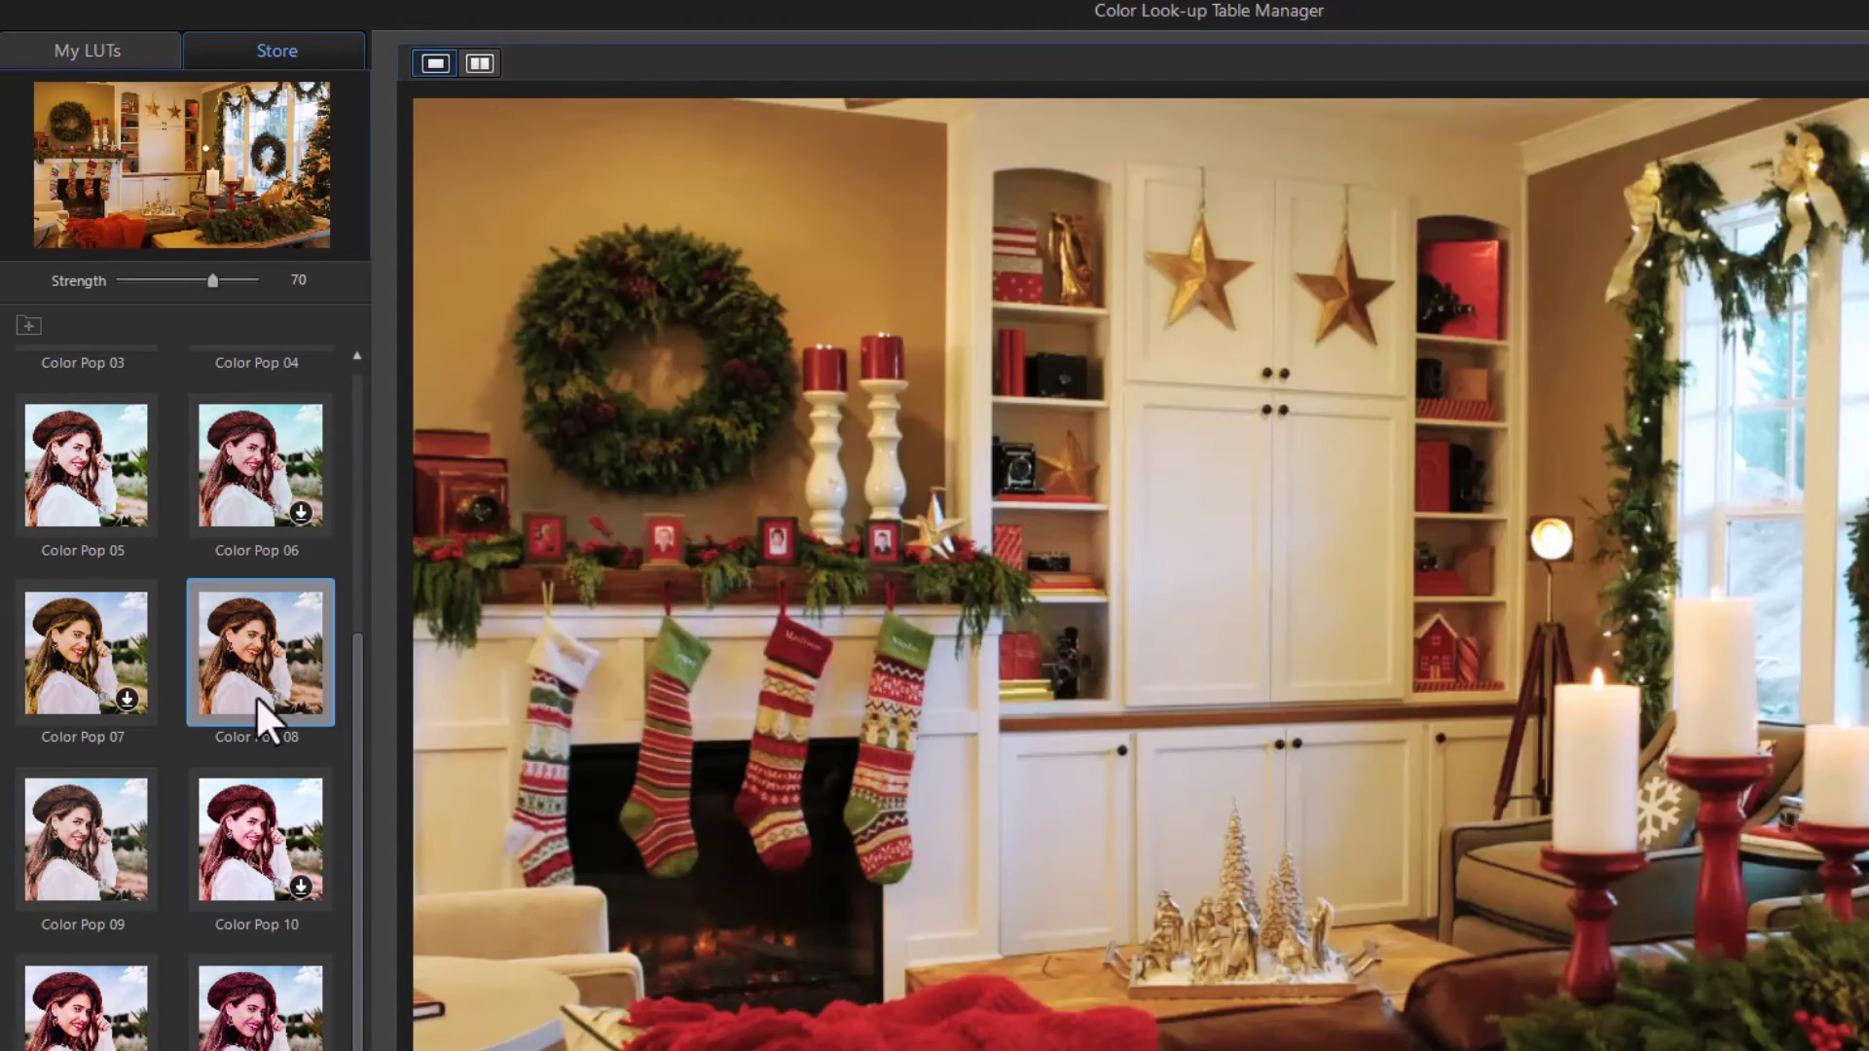
{"action": "left_click", "coordinate": [286, 846]}
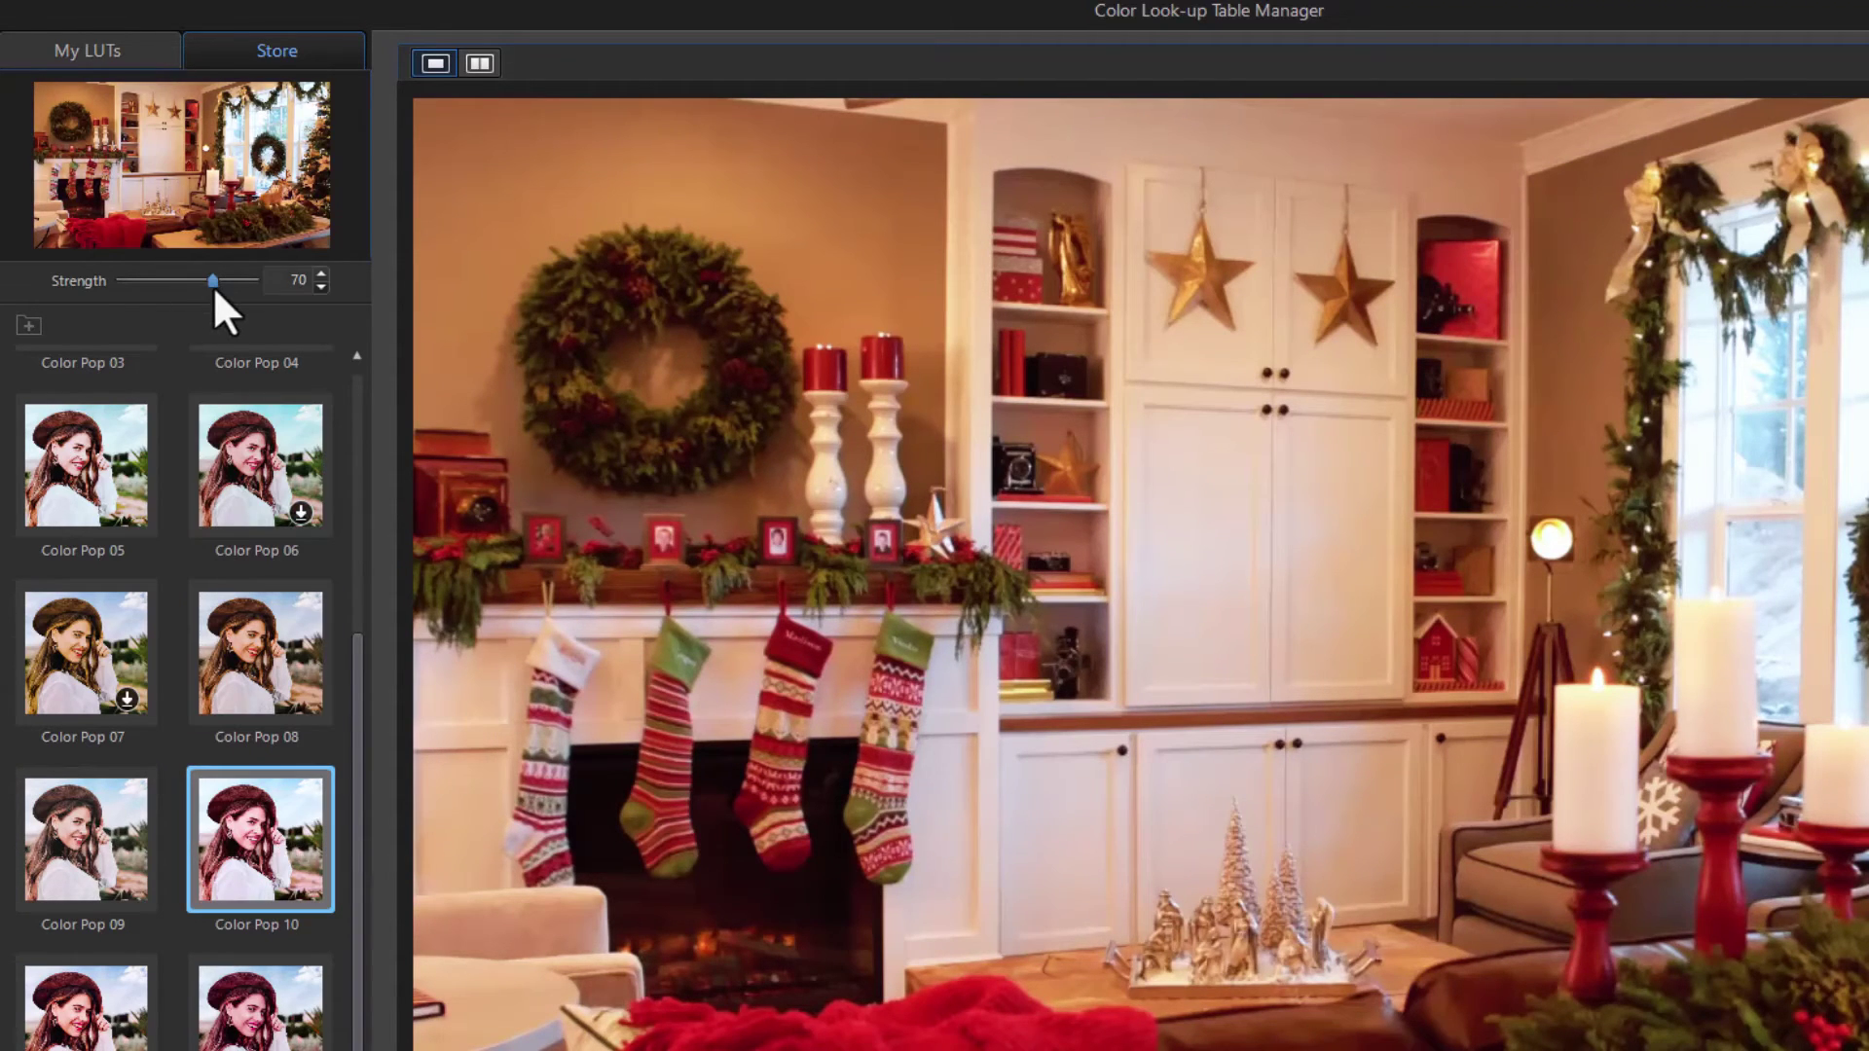
{"action": "left_click_drag", "start_coordinate": [214, 278], "coordinate": [331, 314]}
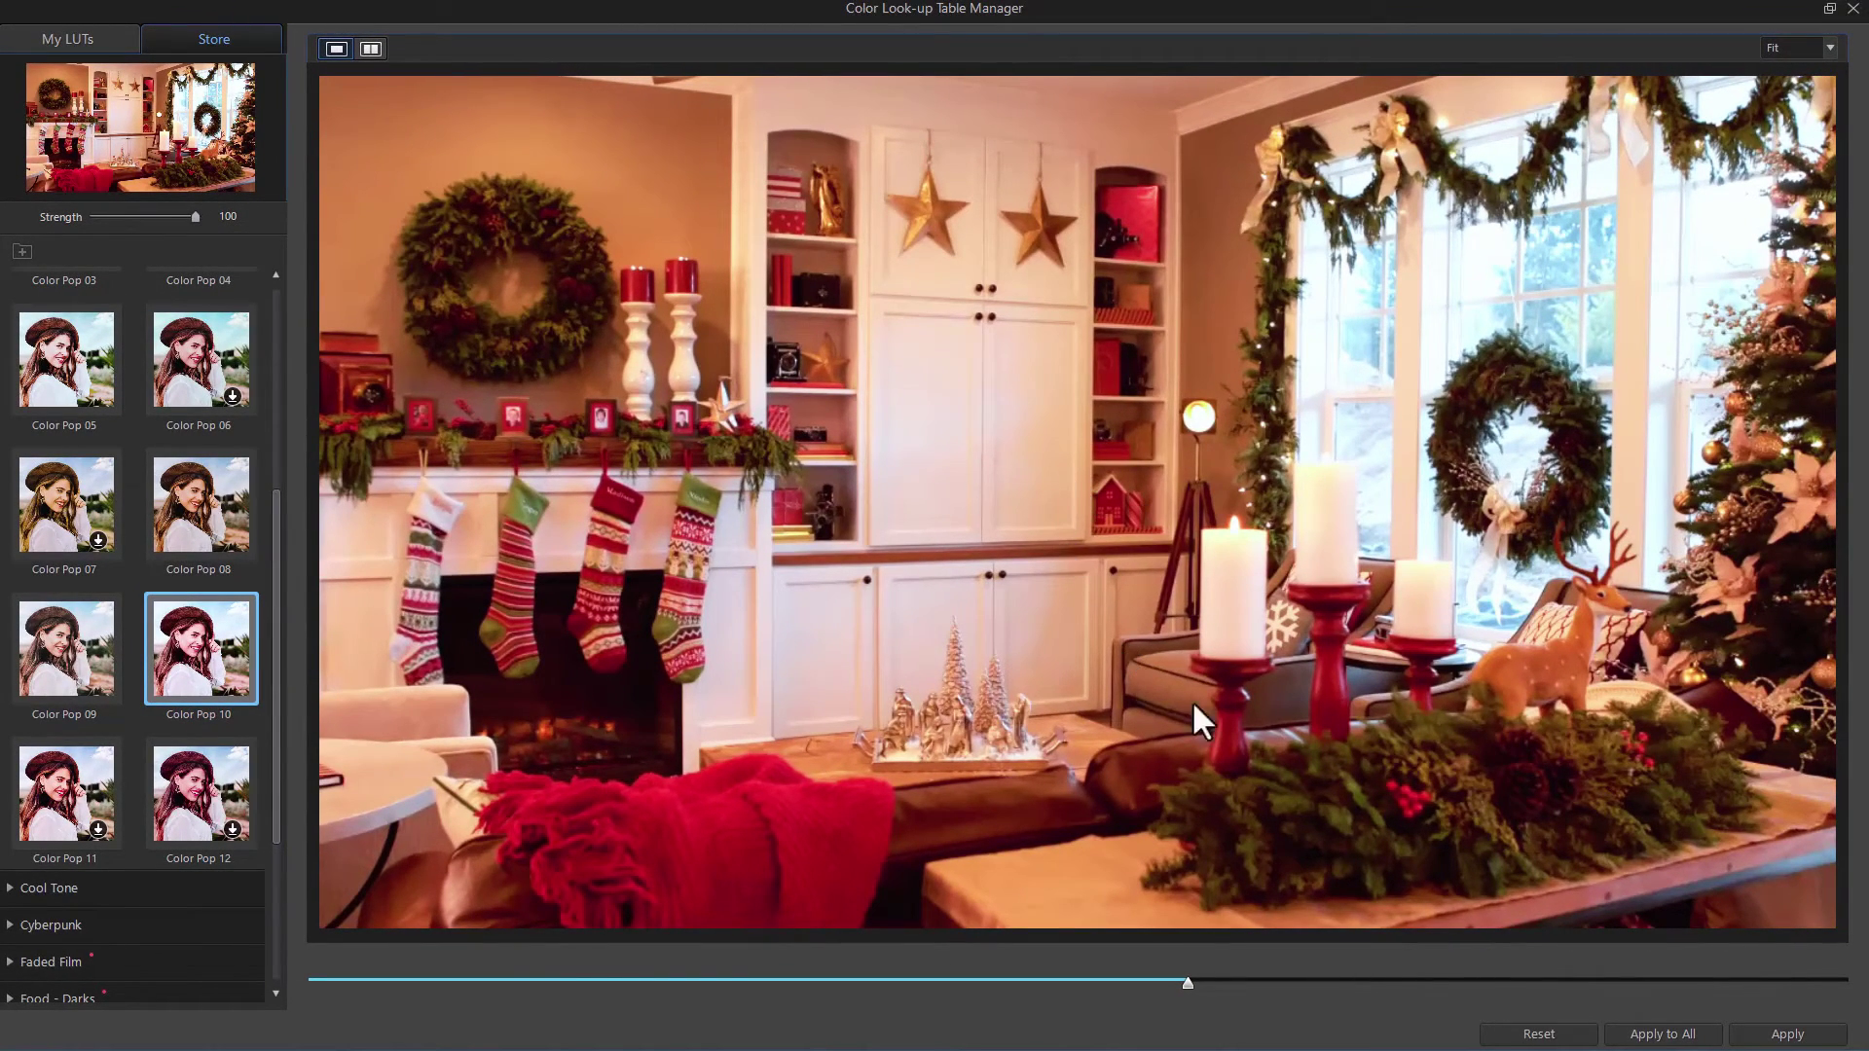
{"action": "left_click", "coordinate": [1537, 1035]}
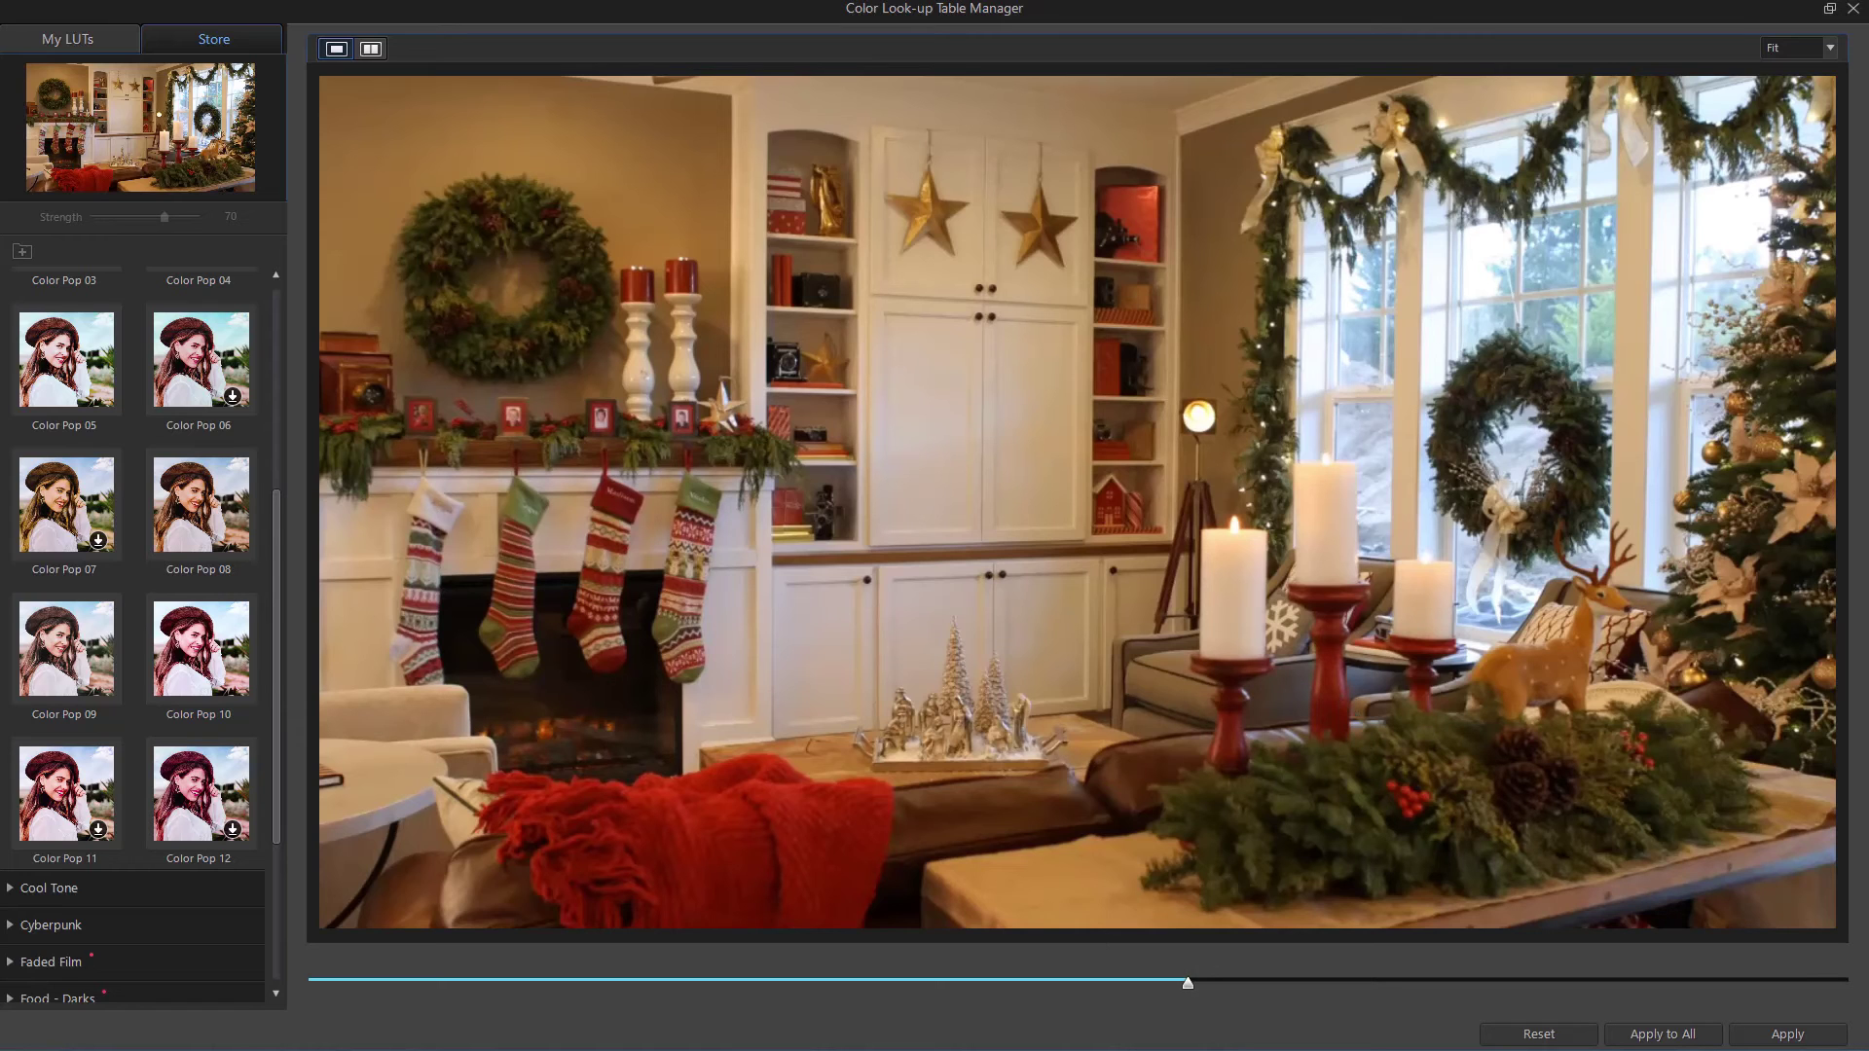
- Restore the LUT manager to a floating window, widen it and move it higher
{"action": "left_click", "coordinate": [1829, 9]}
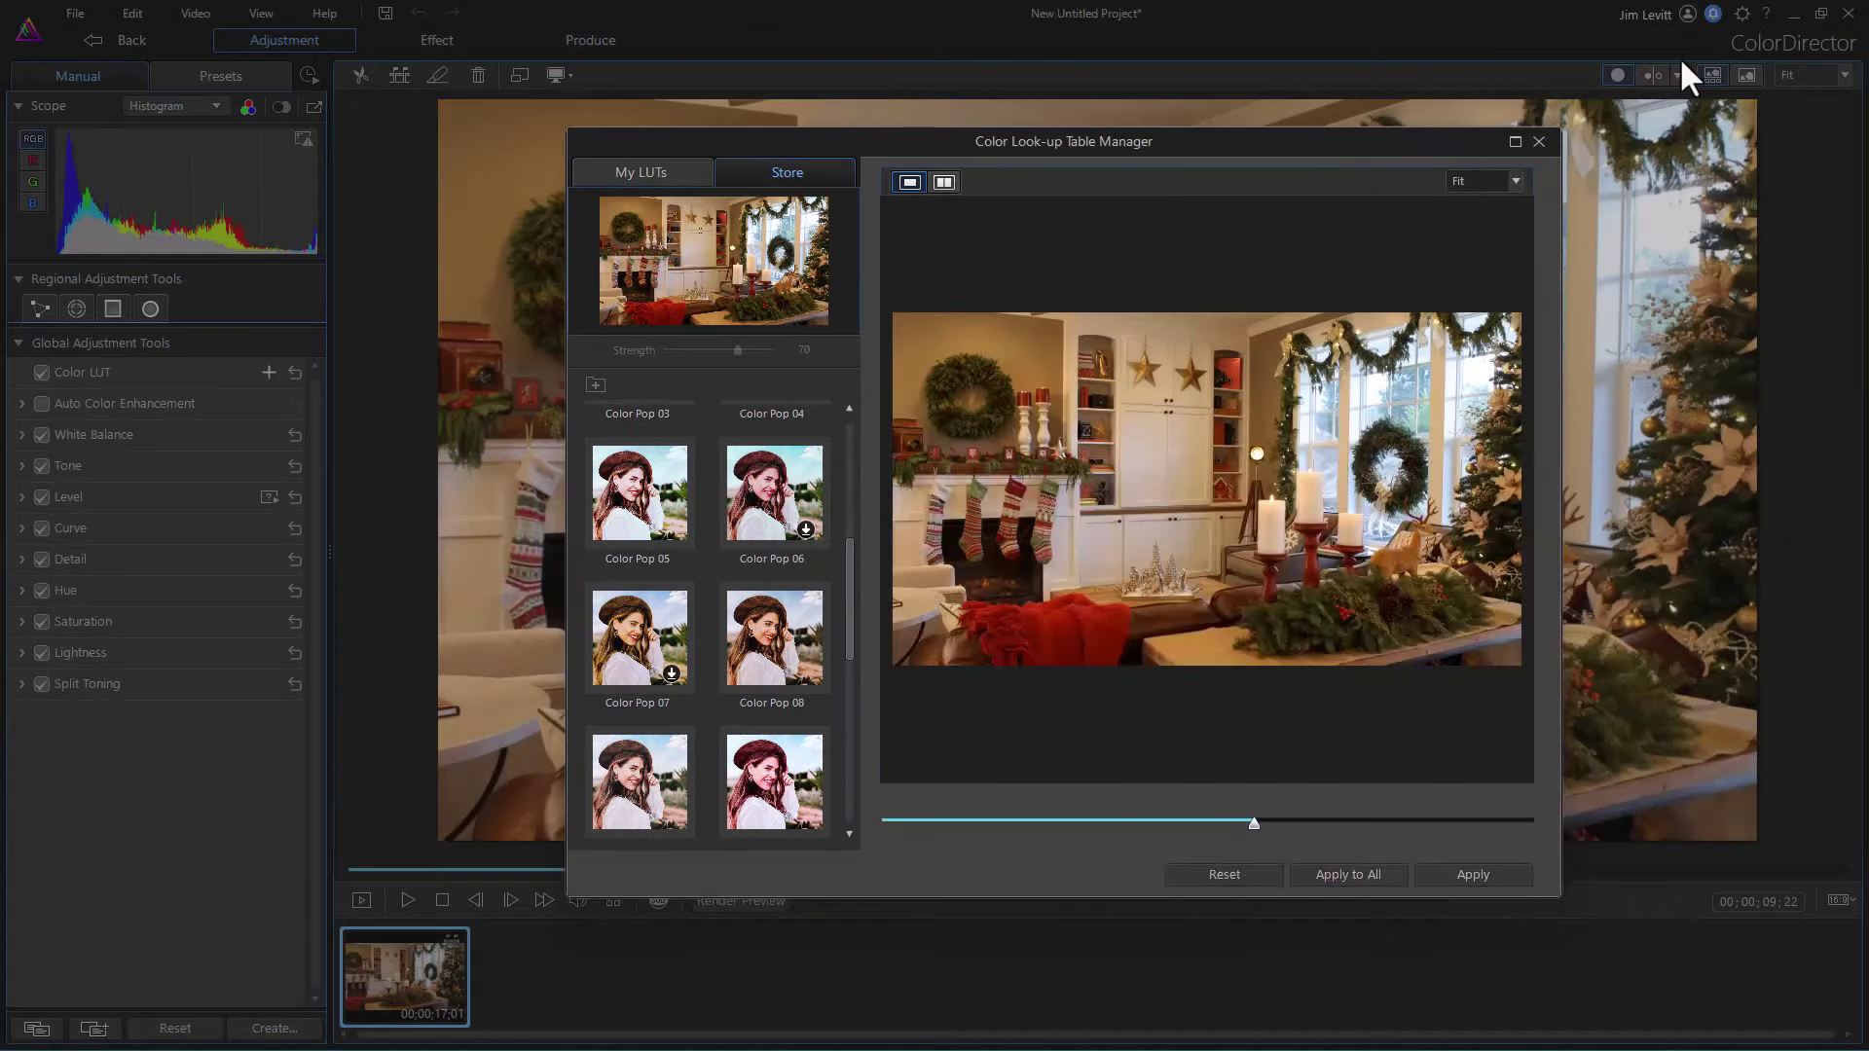
{"action": "left_click_drag", "start_coordinate": [564, 215], "coordinate": [356, 214]}
{"action": "left_click_drag", "start_coordinate": [808, 144], "coordinate": [801, 64]}
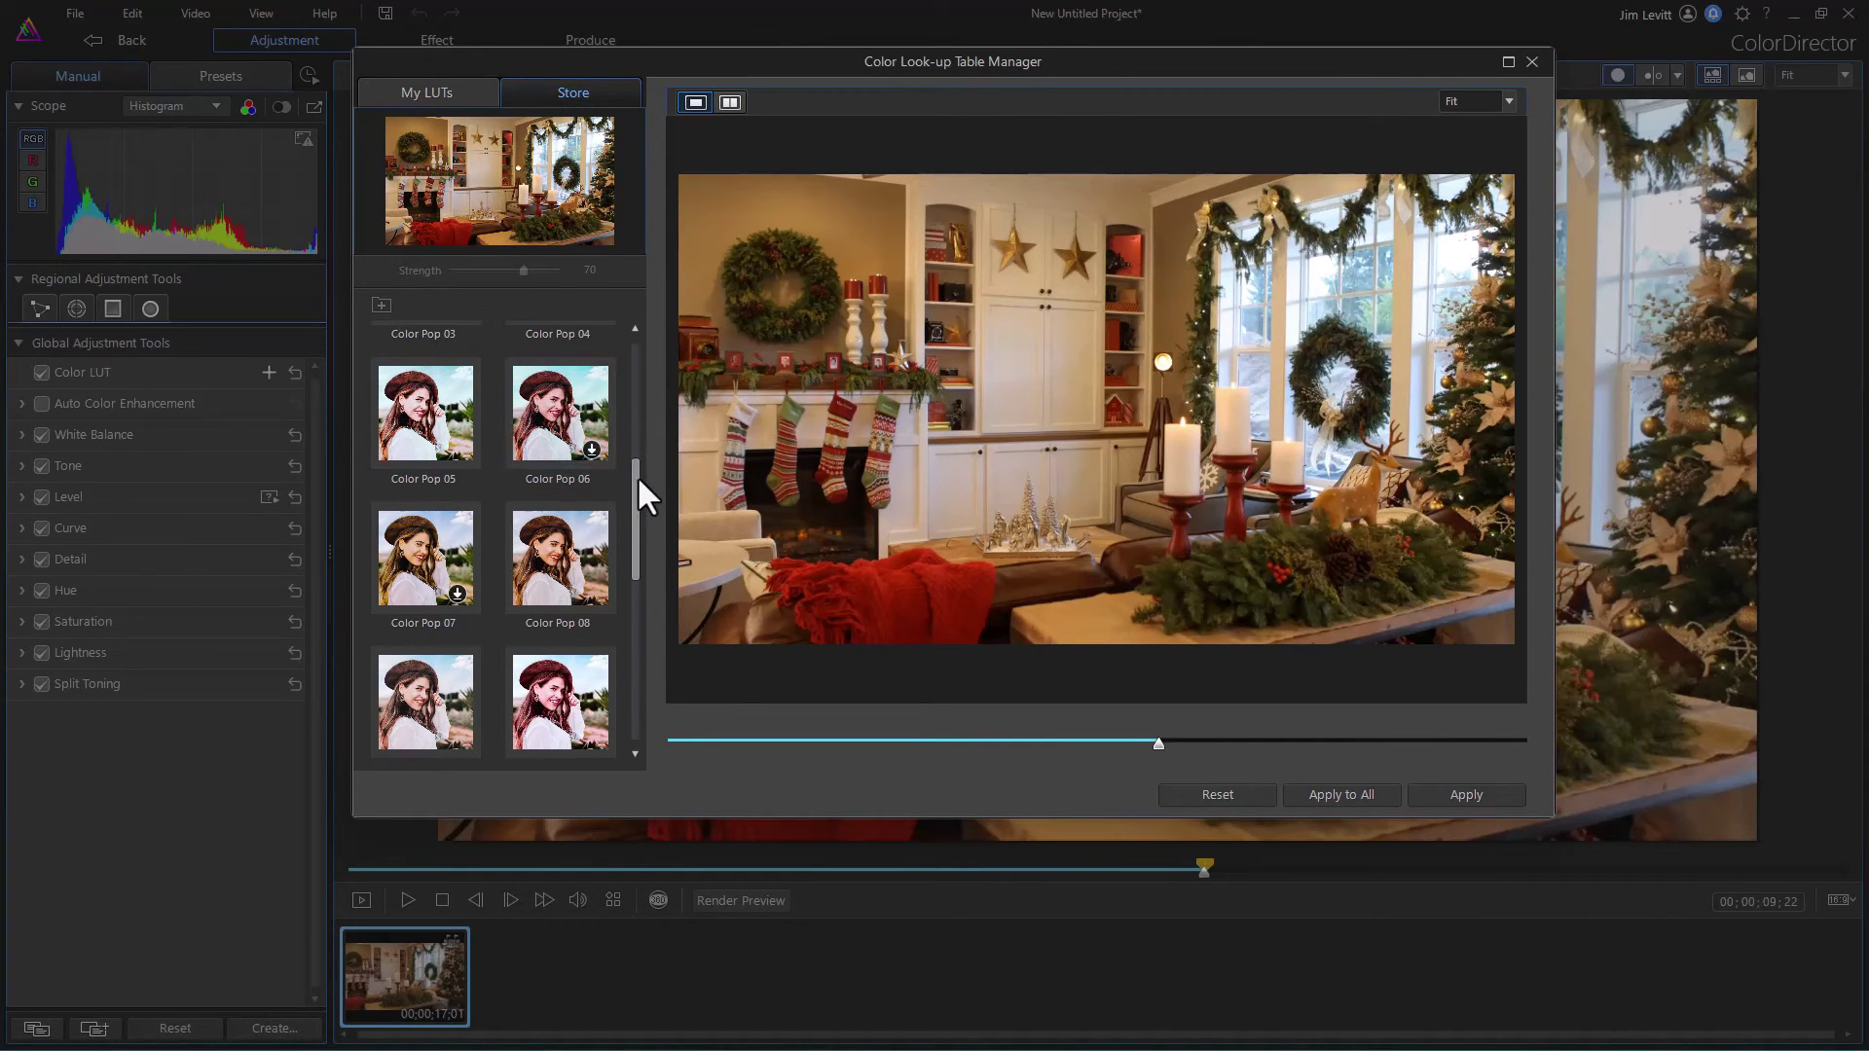
- Collapse the Store's Color Pop category, then expand and collapse Faded Film
{"action": "left_click_drag", "start_coordinate": [636, 487], "coordinate": [623, 373]}
{"action": "scroll", "coordinate": [473, 379], "scroll_direction": "up", "scroll_amount": 2}
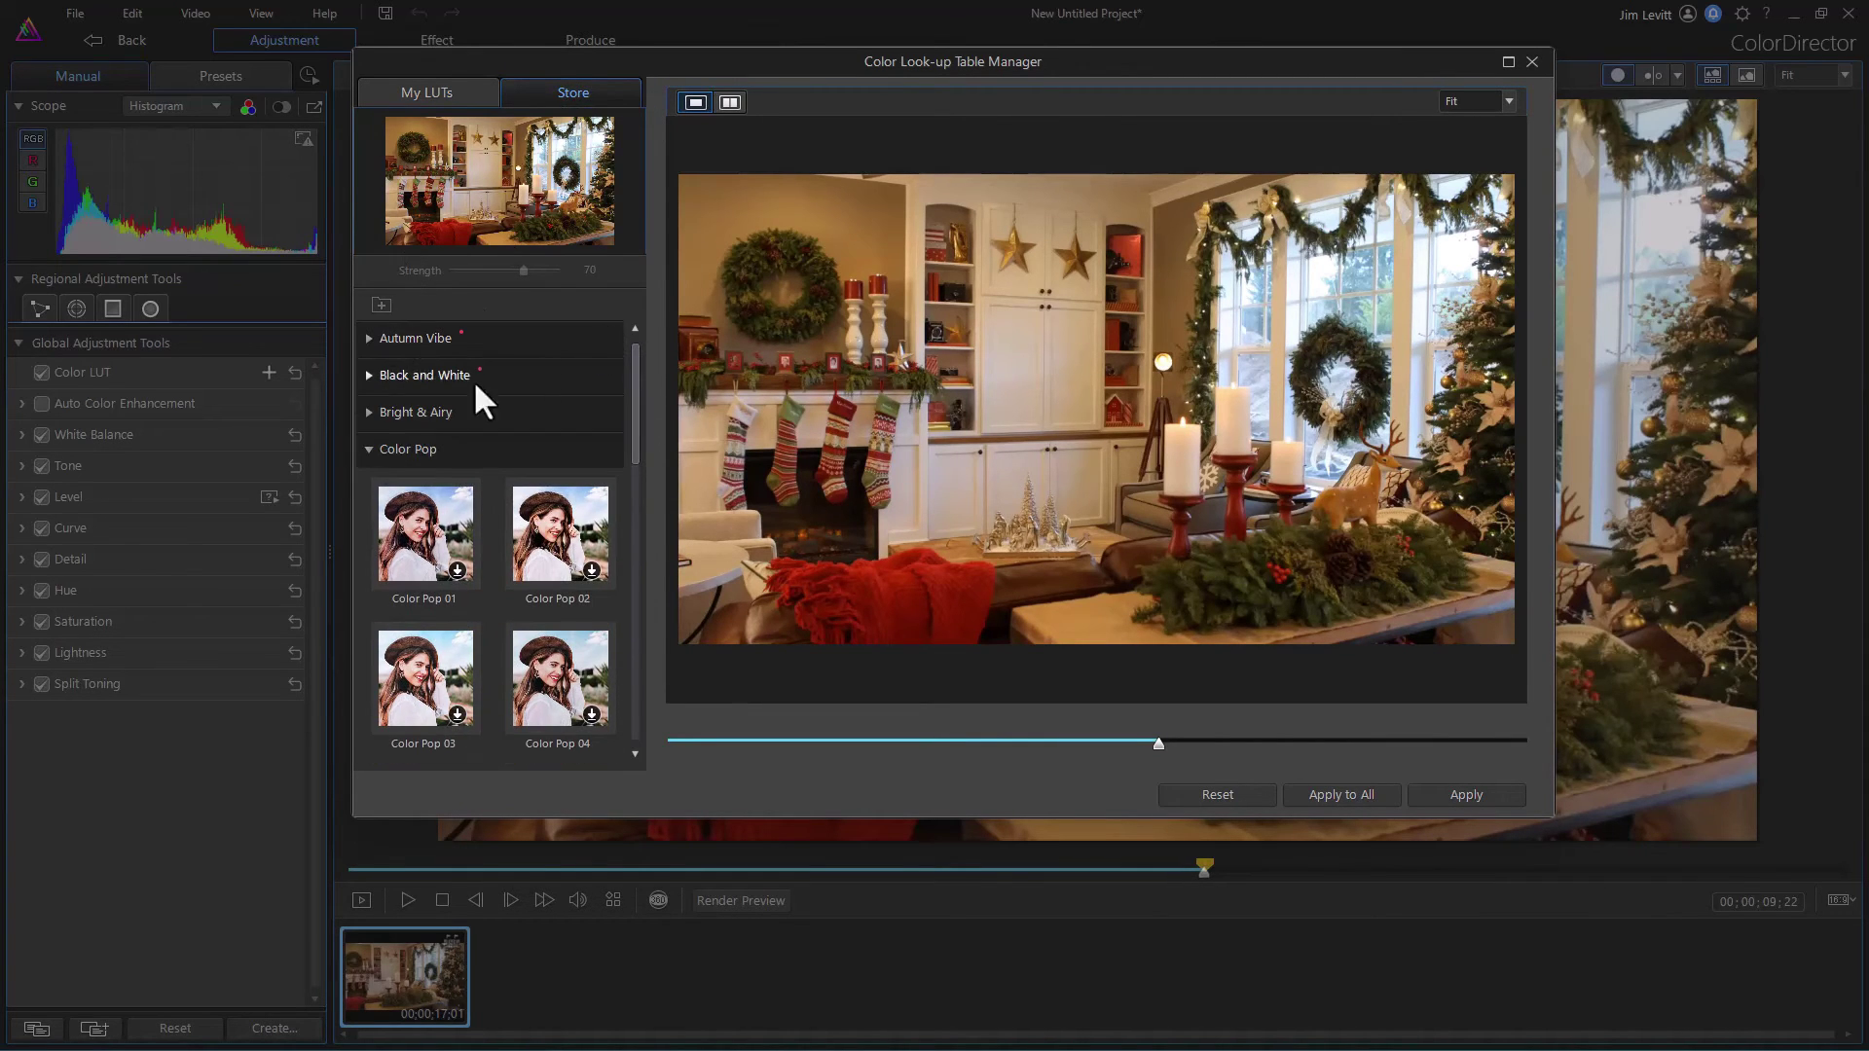
{"action": "left_click", "coordinate": [369, 449]}
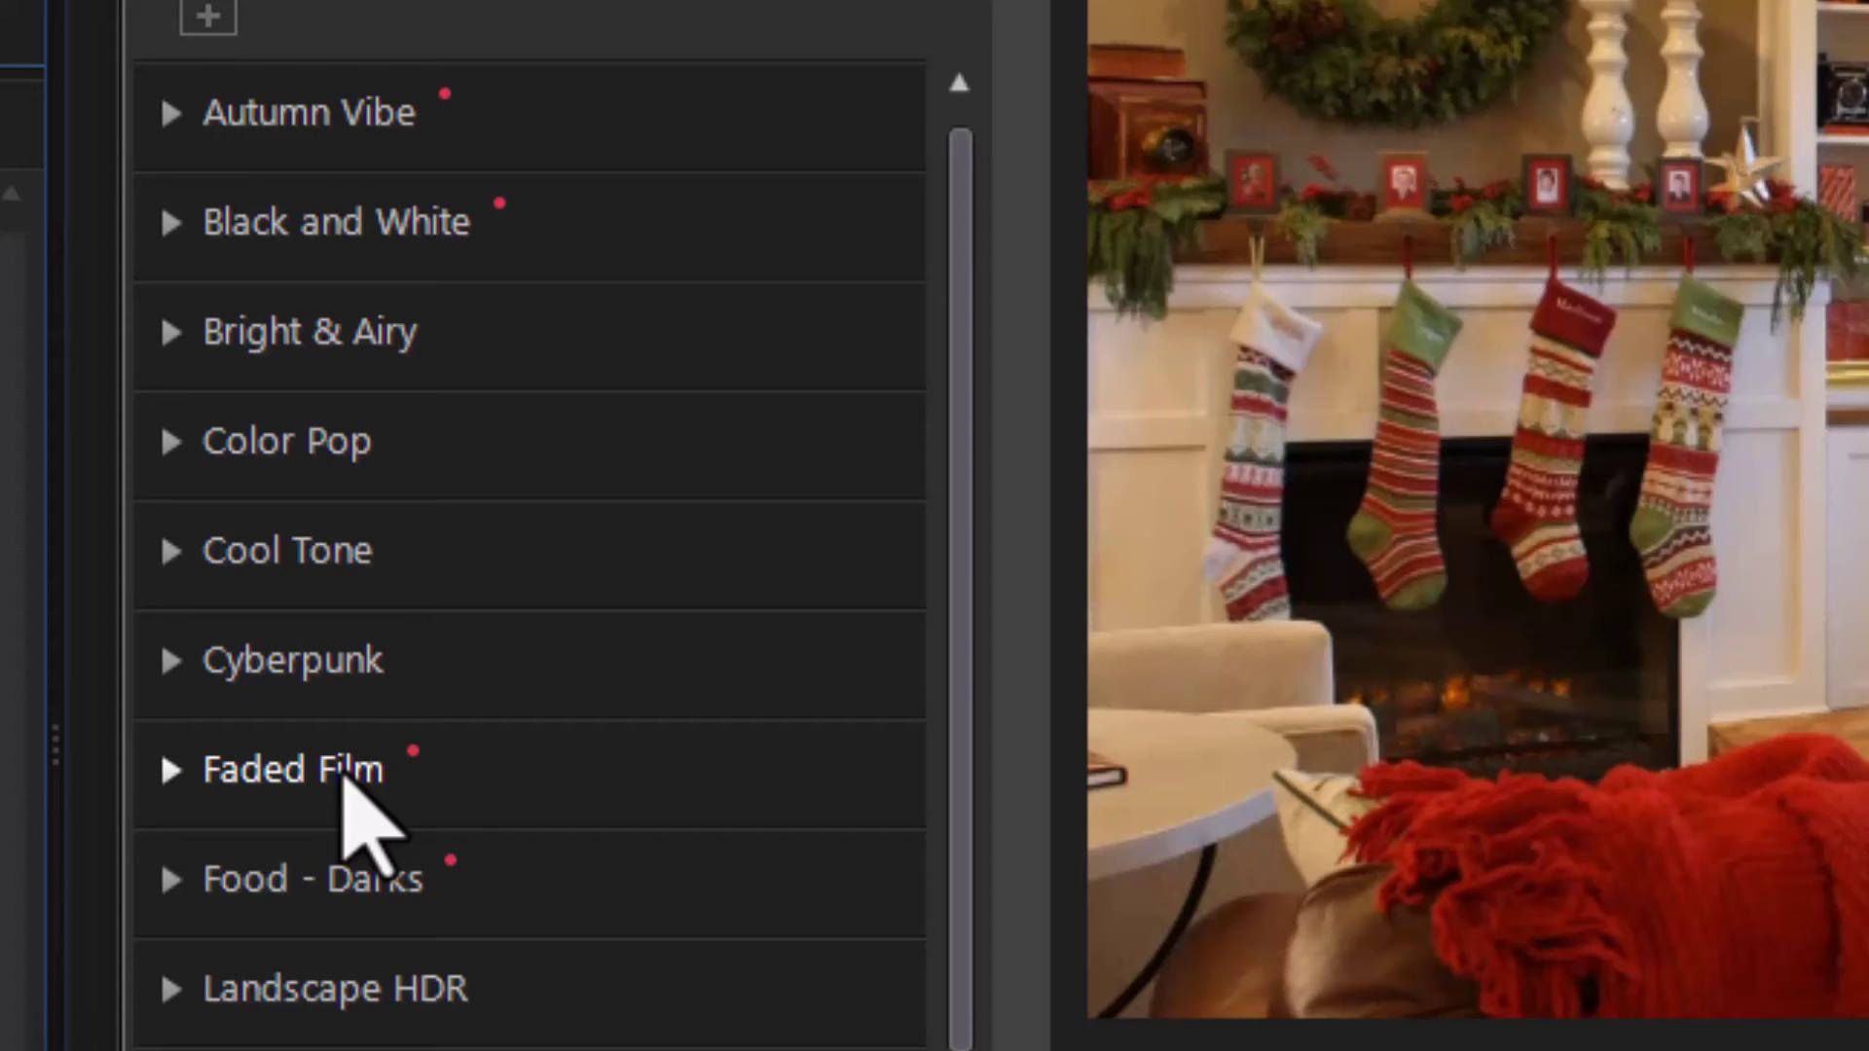
{"action": "left_click", "coordinate": [342, 769]}
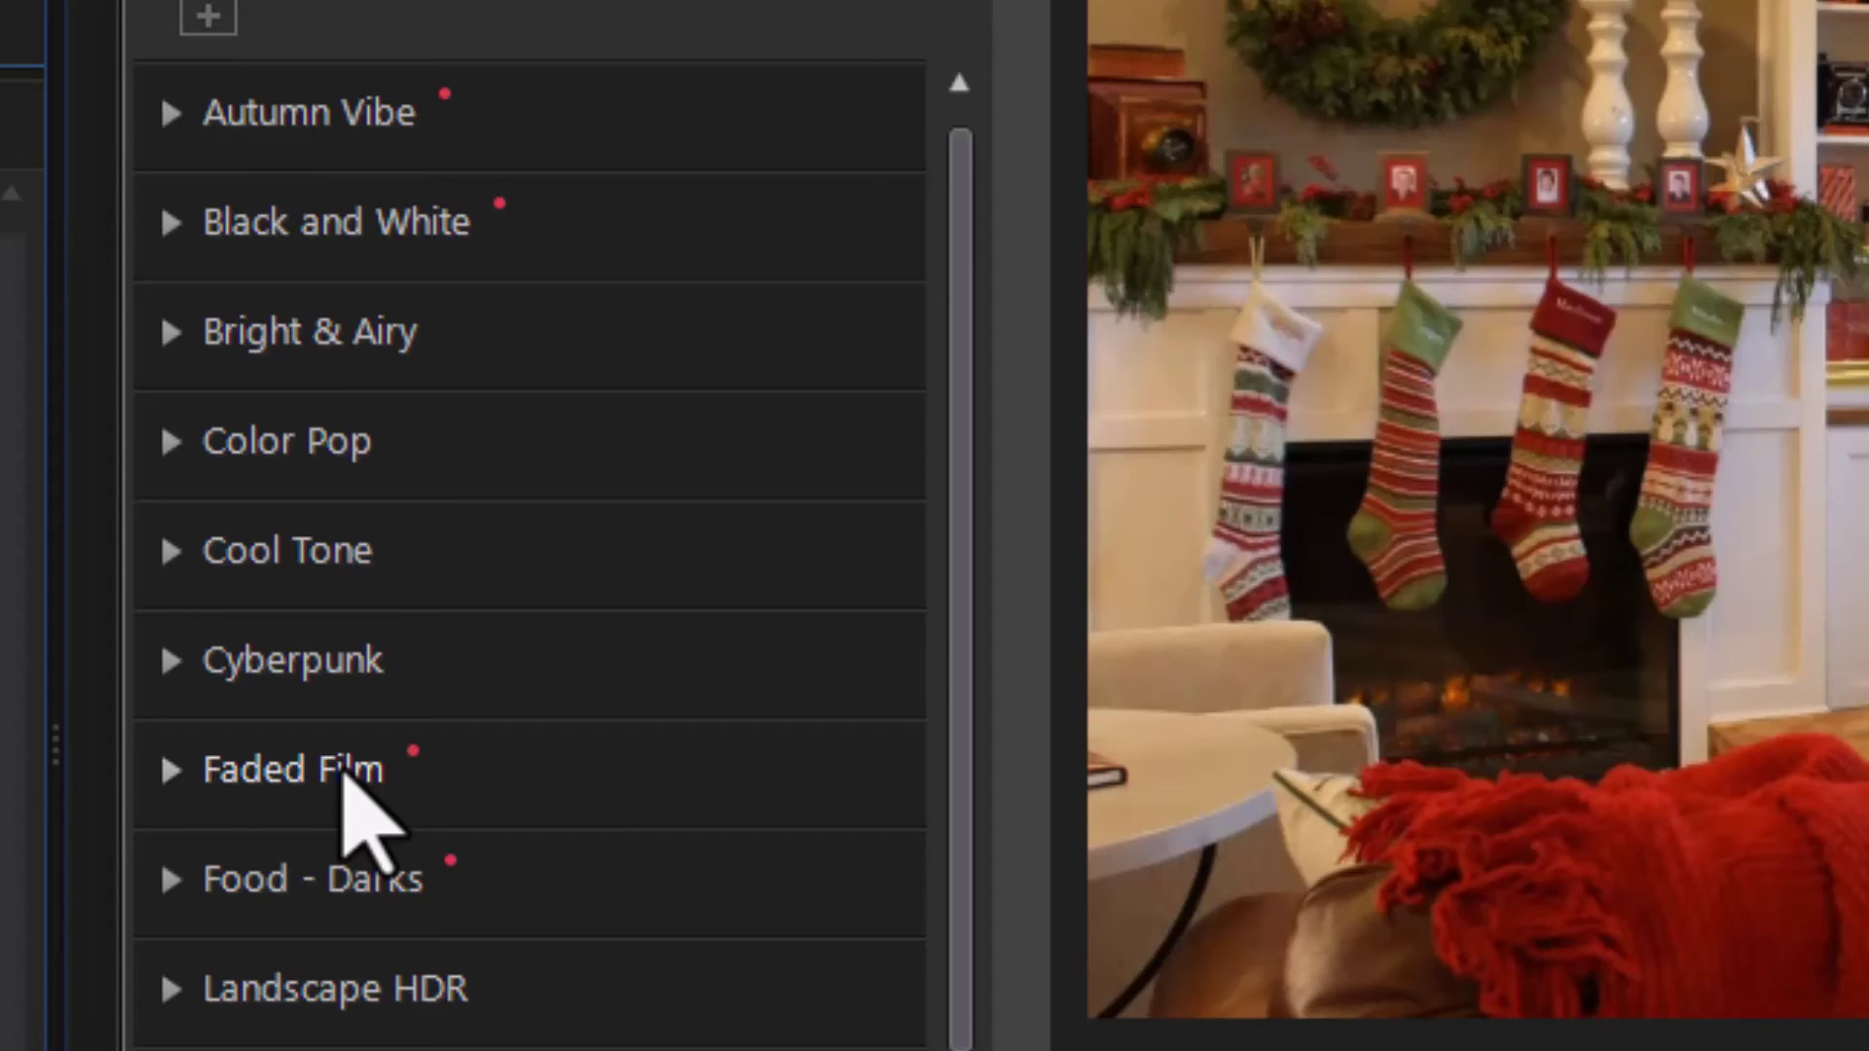
{"action": "scroll", "coordinate": [888, 918], "scroll_direction": "down", "scroll_amount": 15}
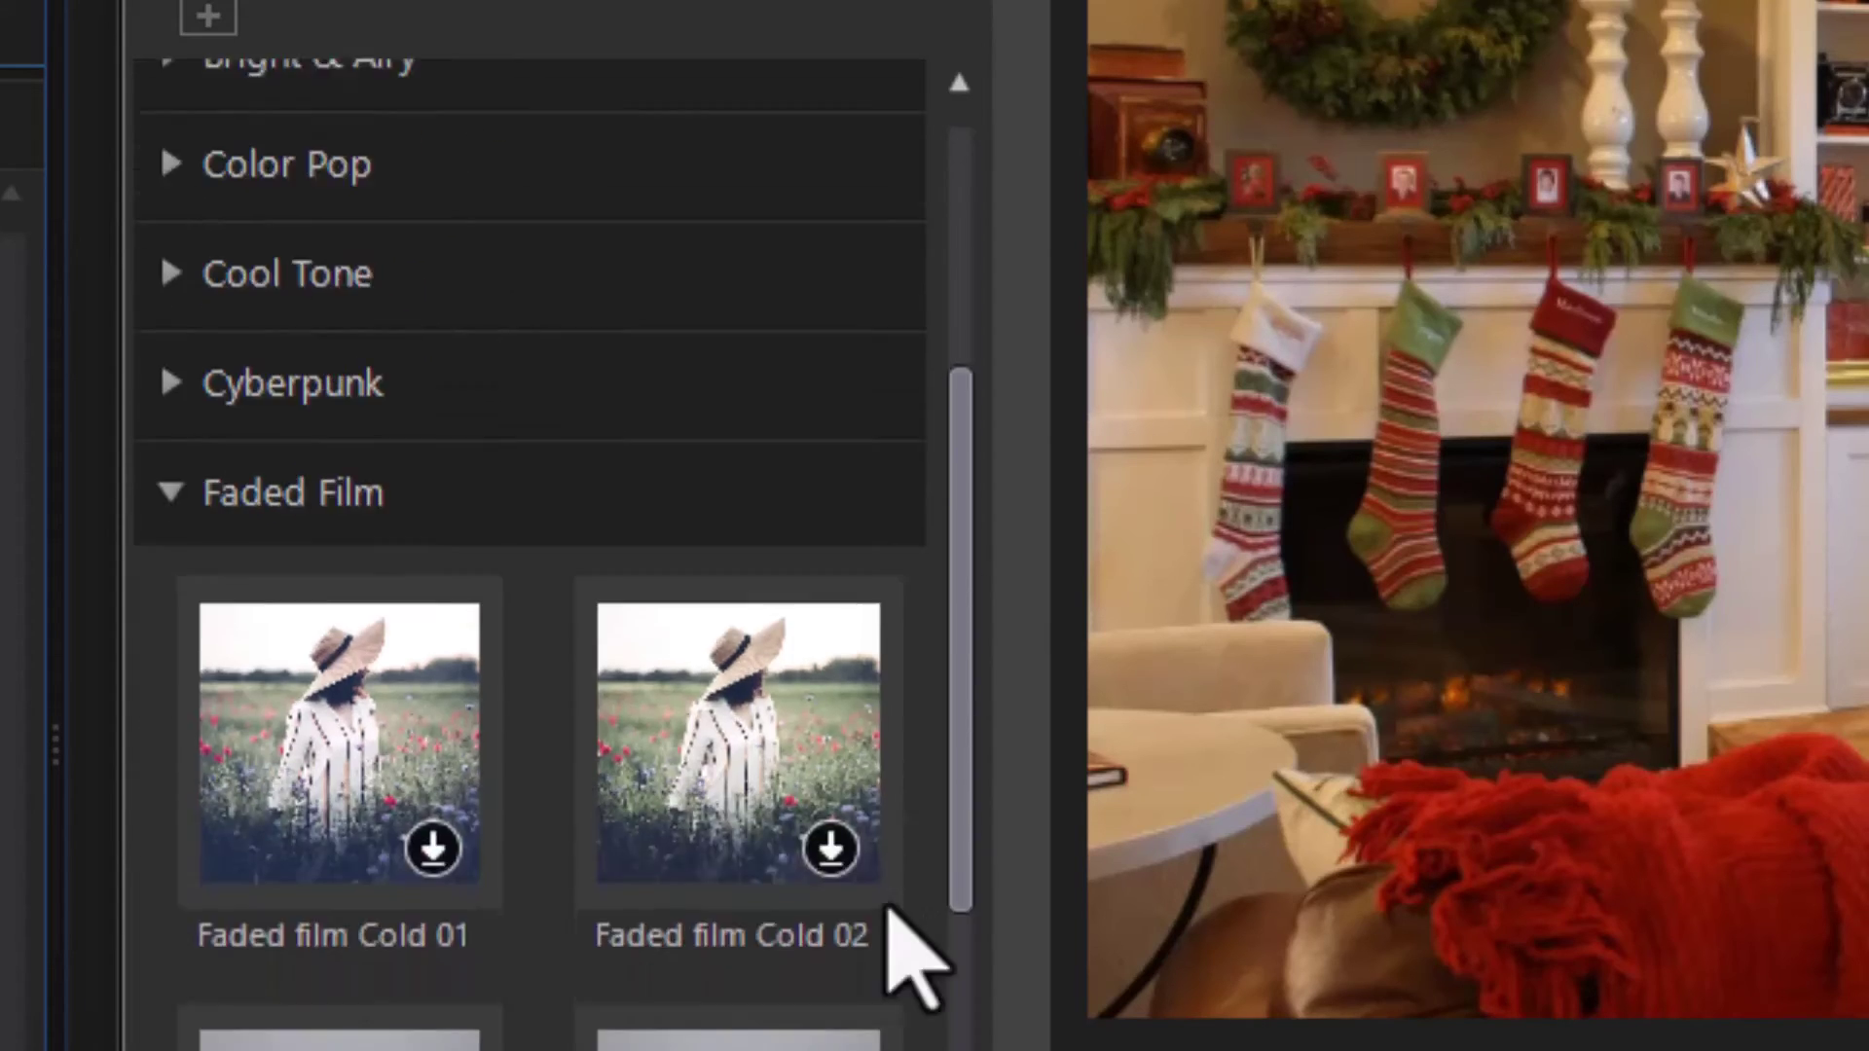
{"action": "scroll", "coordinate": [940, 720], "scroll_direction": "up", "scroll_amount": 6}
{"action": "scroll", "coordinate": [945, 701], "scroll_direction": "up", "scroll_amount": 5}
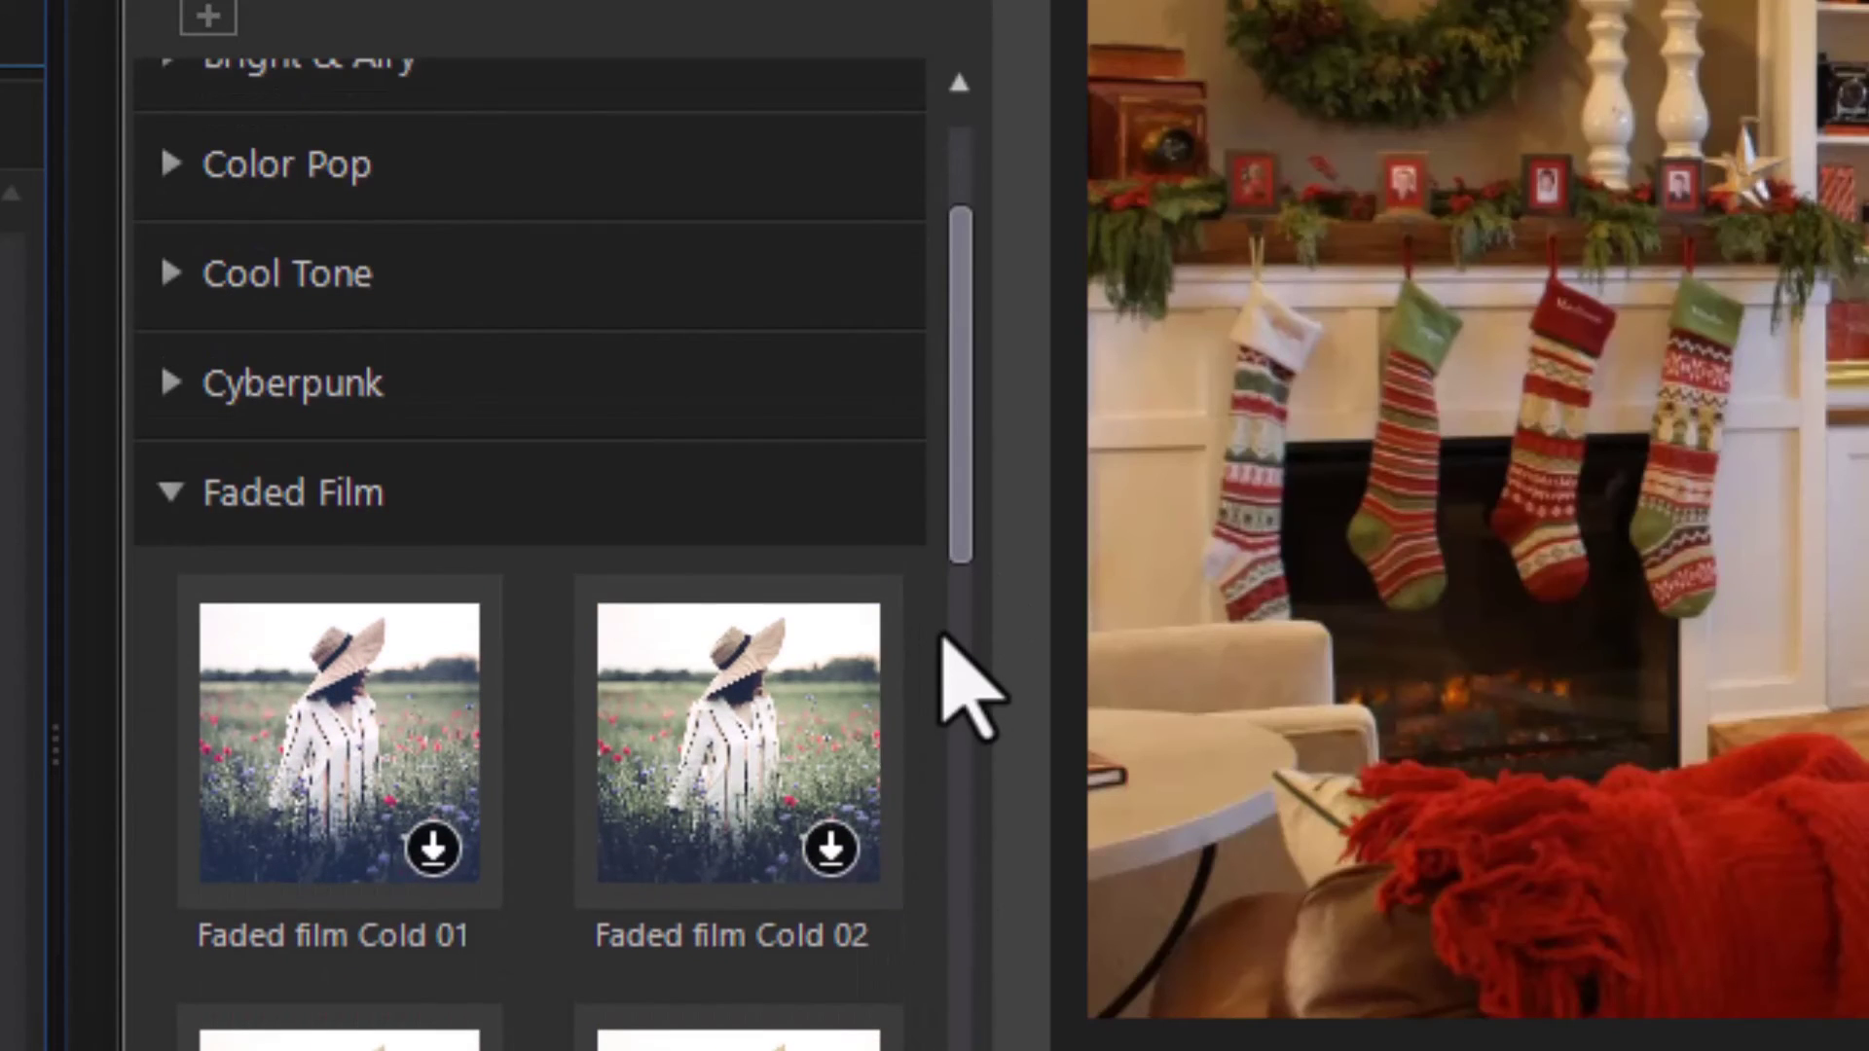
{"action": "left_click", "coordinate": [180, 492]}
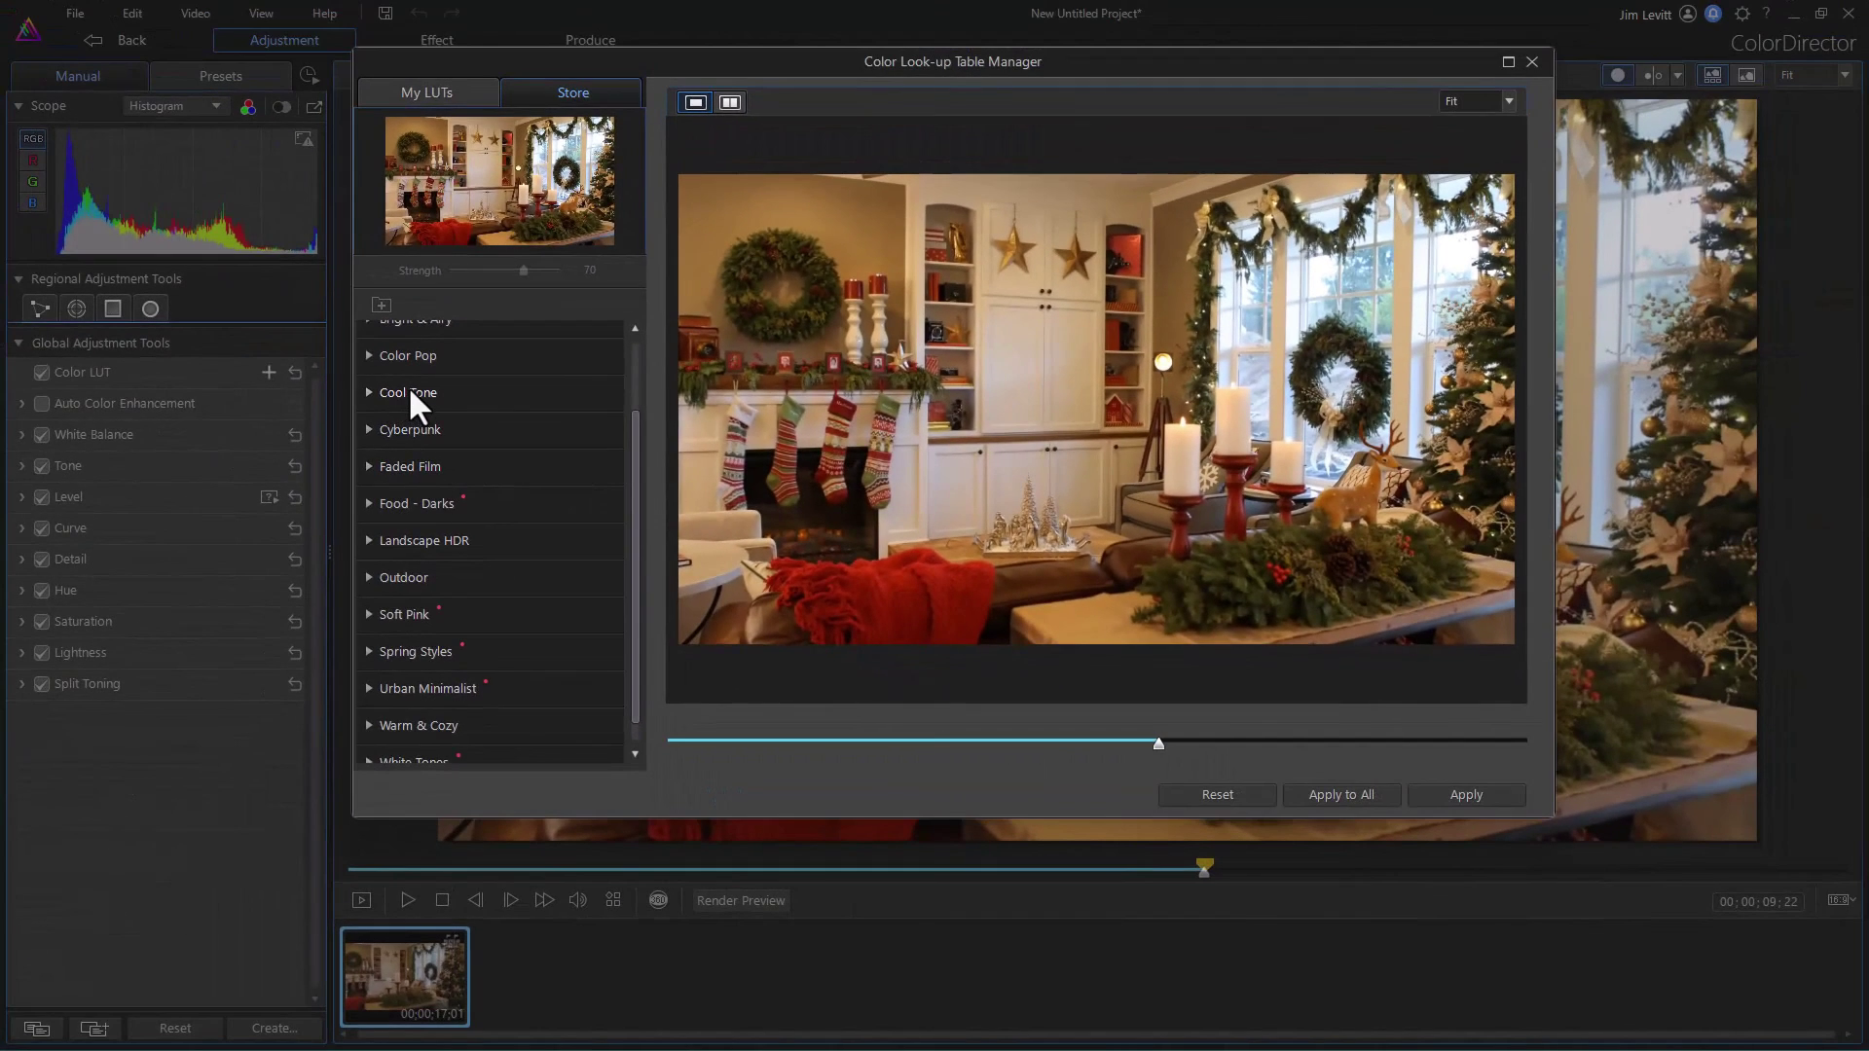
- Download the Cool Tone 03 LUT from the Store and apply it to the Christmas clip
{"action": "left_click", "coordinate": [350, 332]}
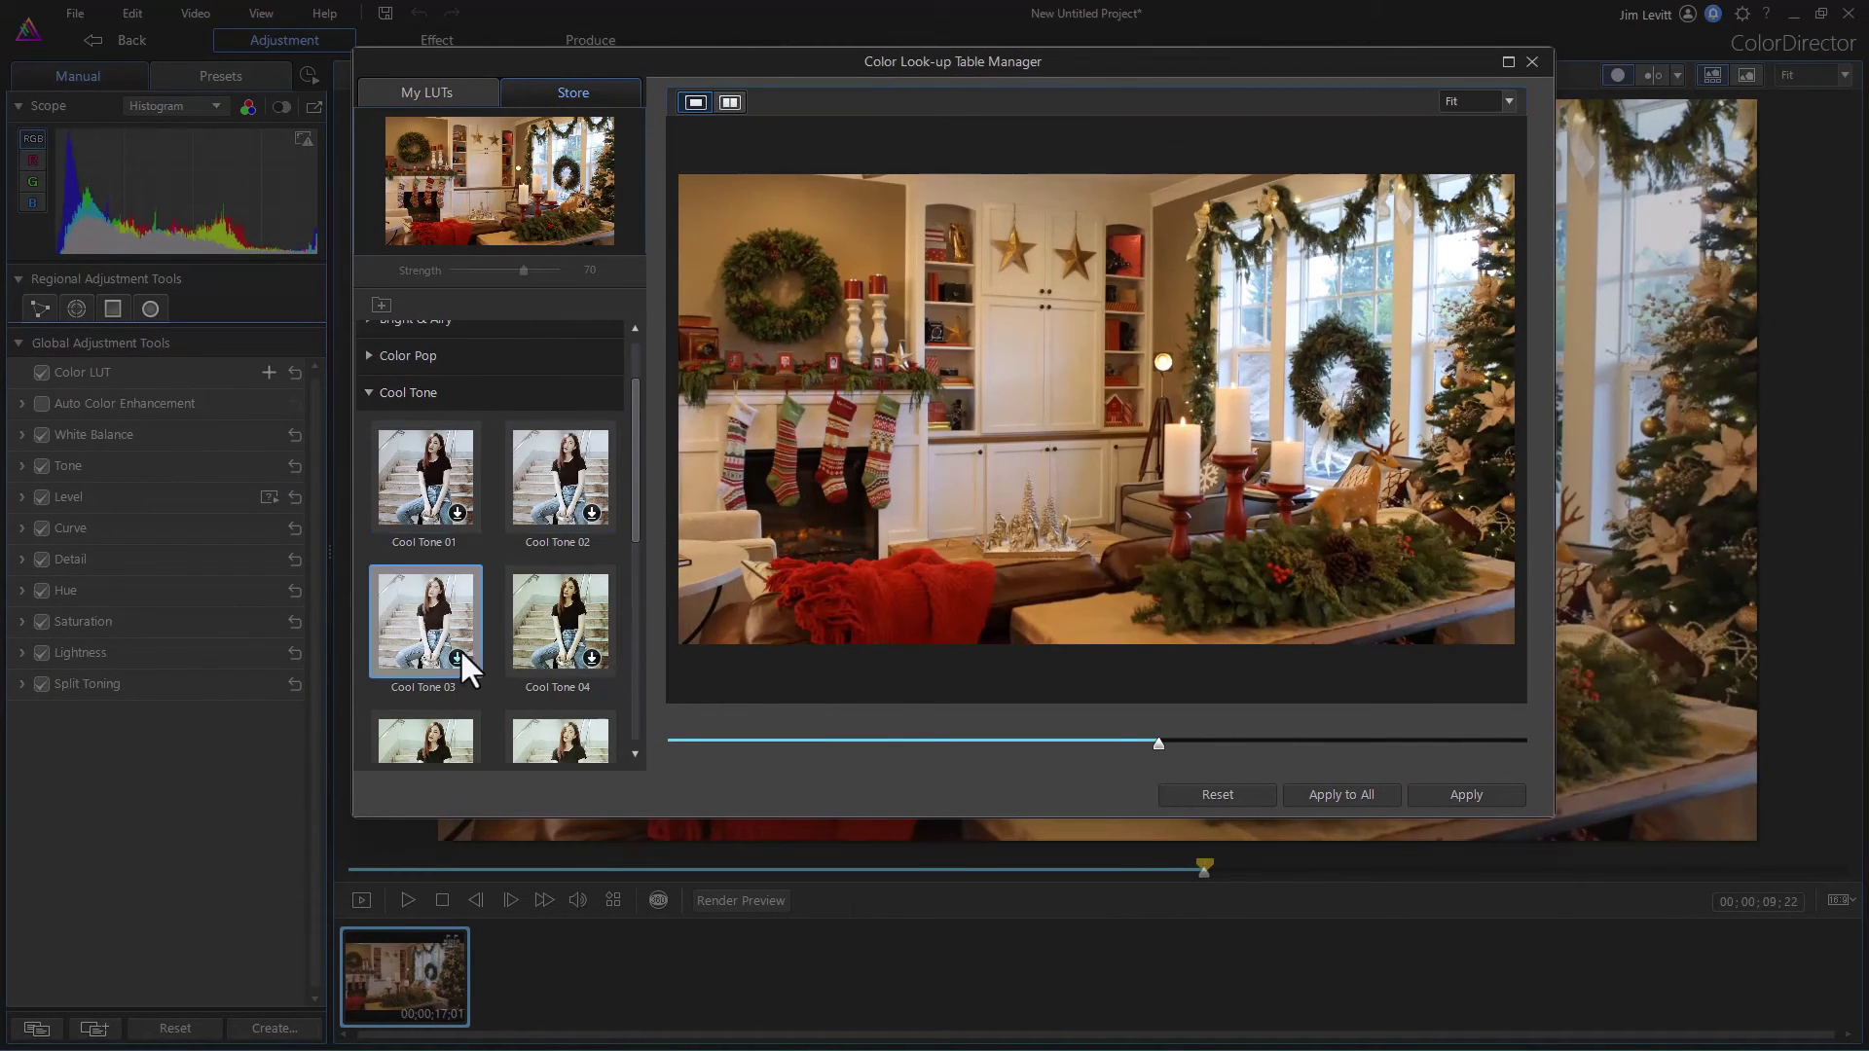
{"action": "left_click", "coordinate": [435, 632]}
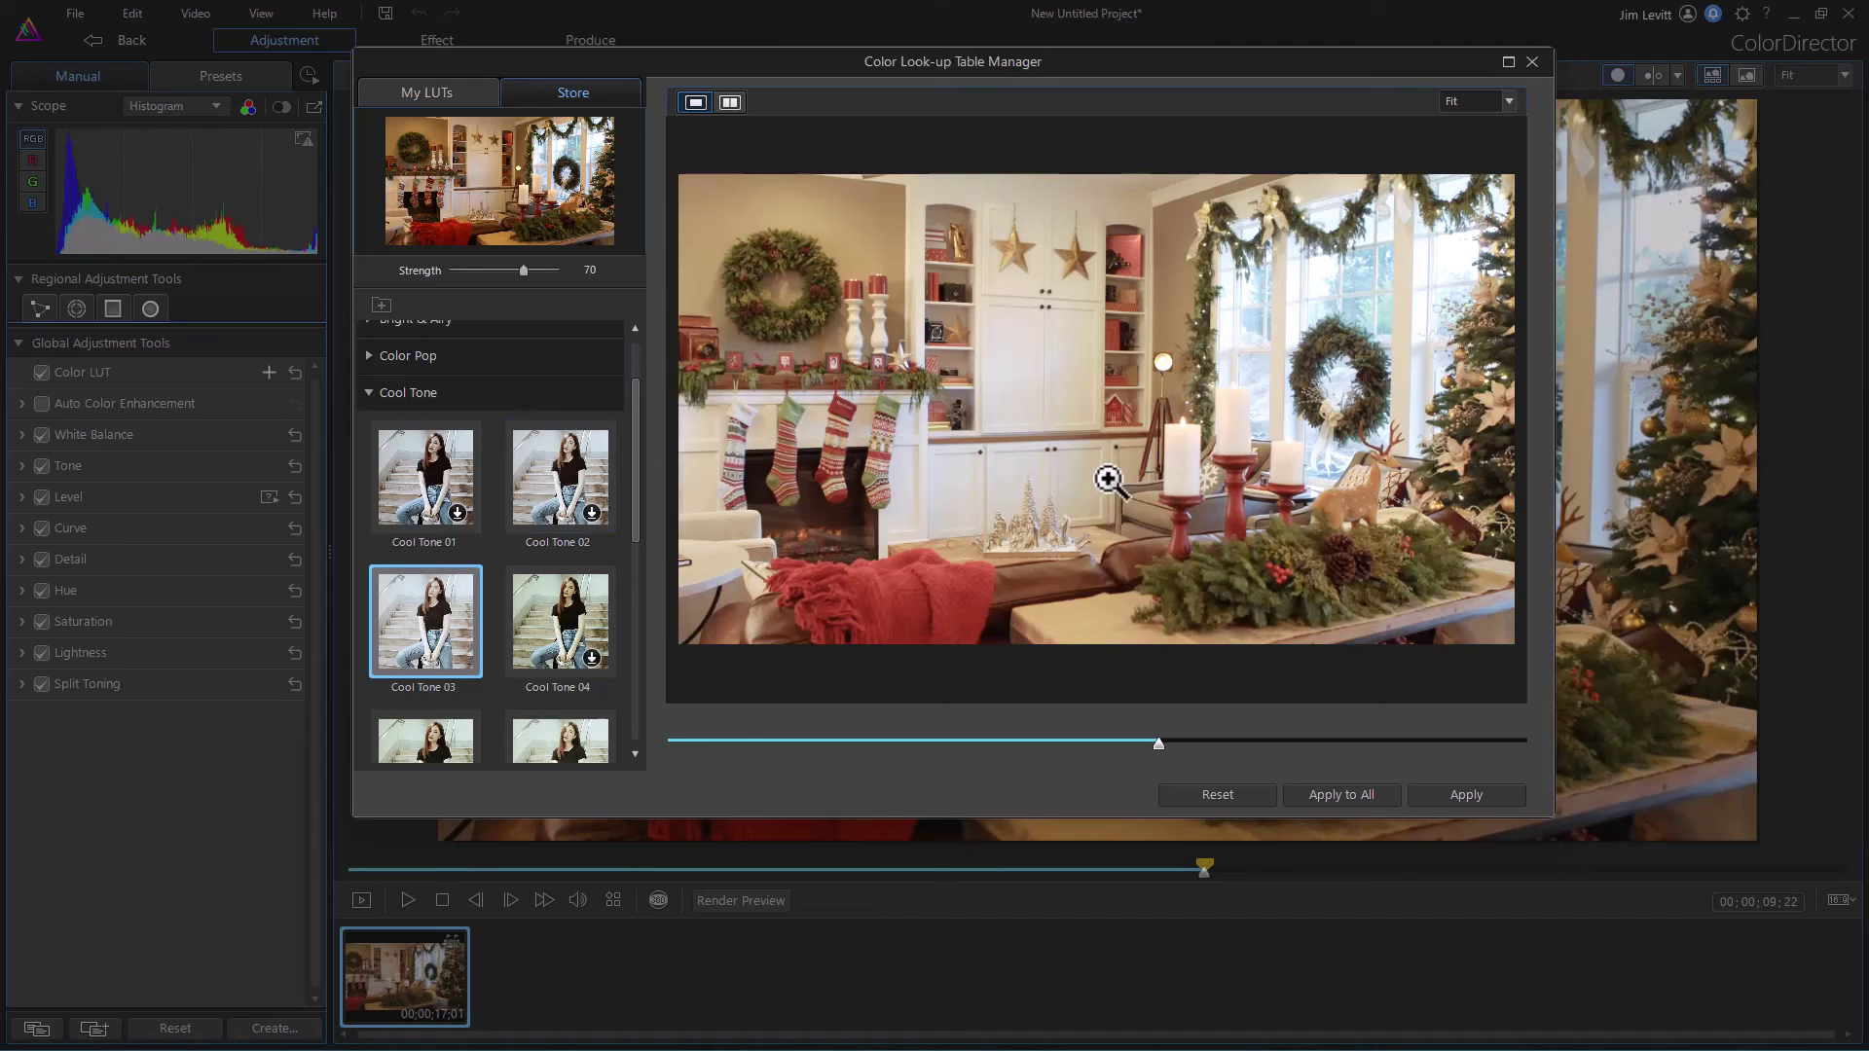
{"action": "left_click", "coordinate": [1463, 793]}
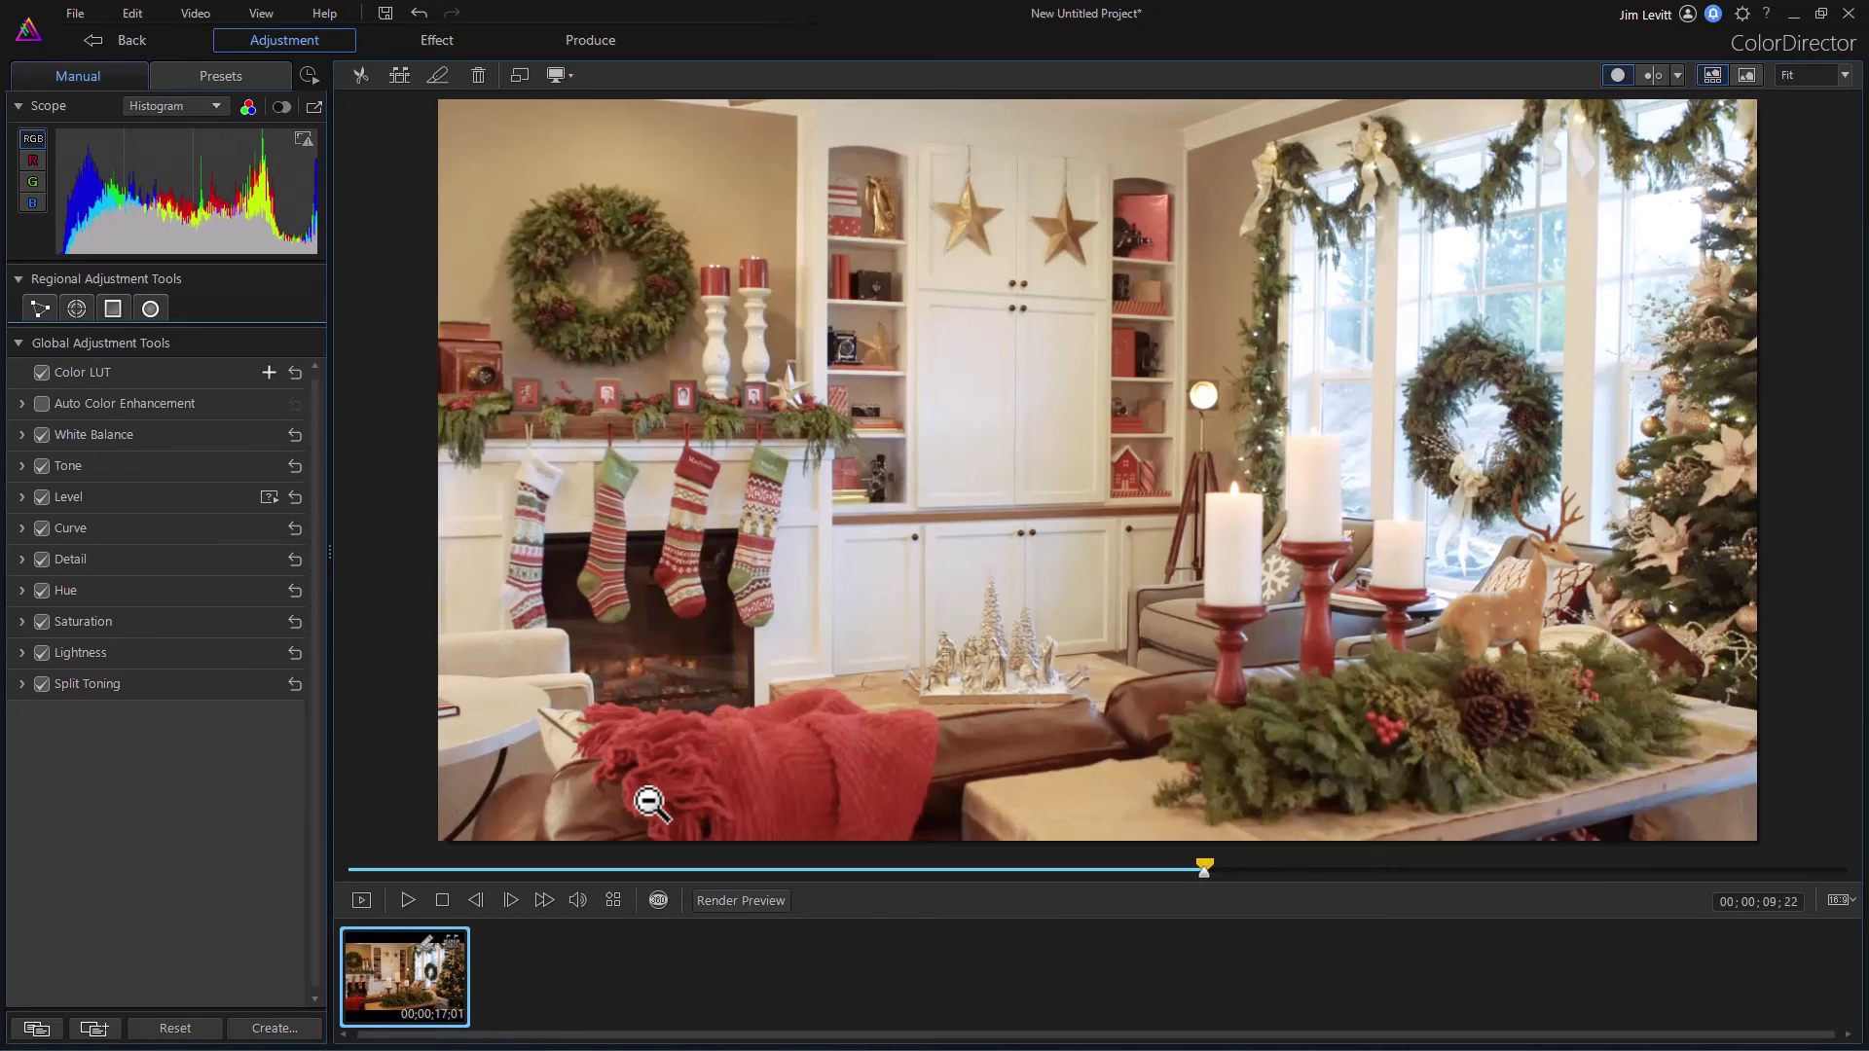
- Lower the Cool Tone 03 LUT strength from 70 to 45 and apply it
{"action": "left_click", "coordinate": [90, 368]}
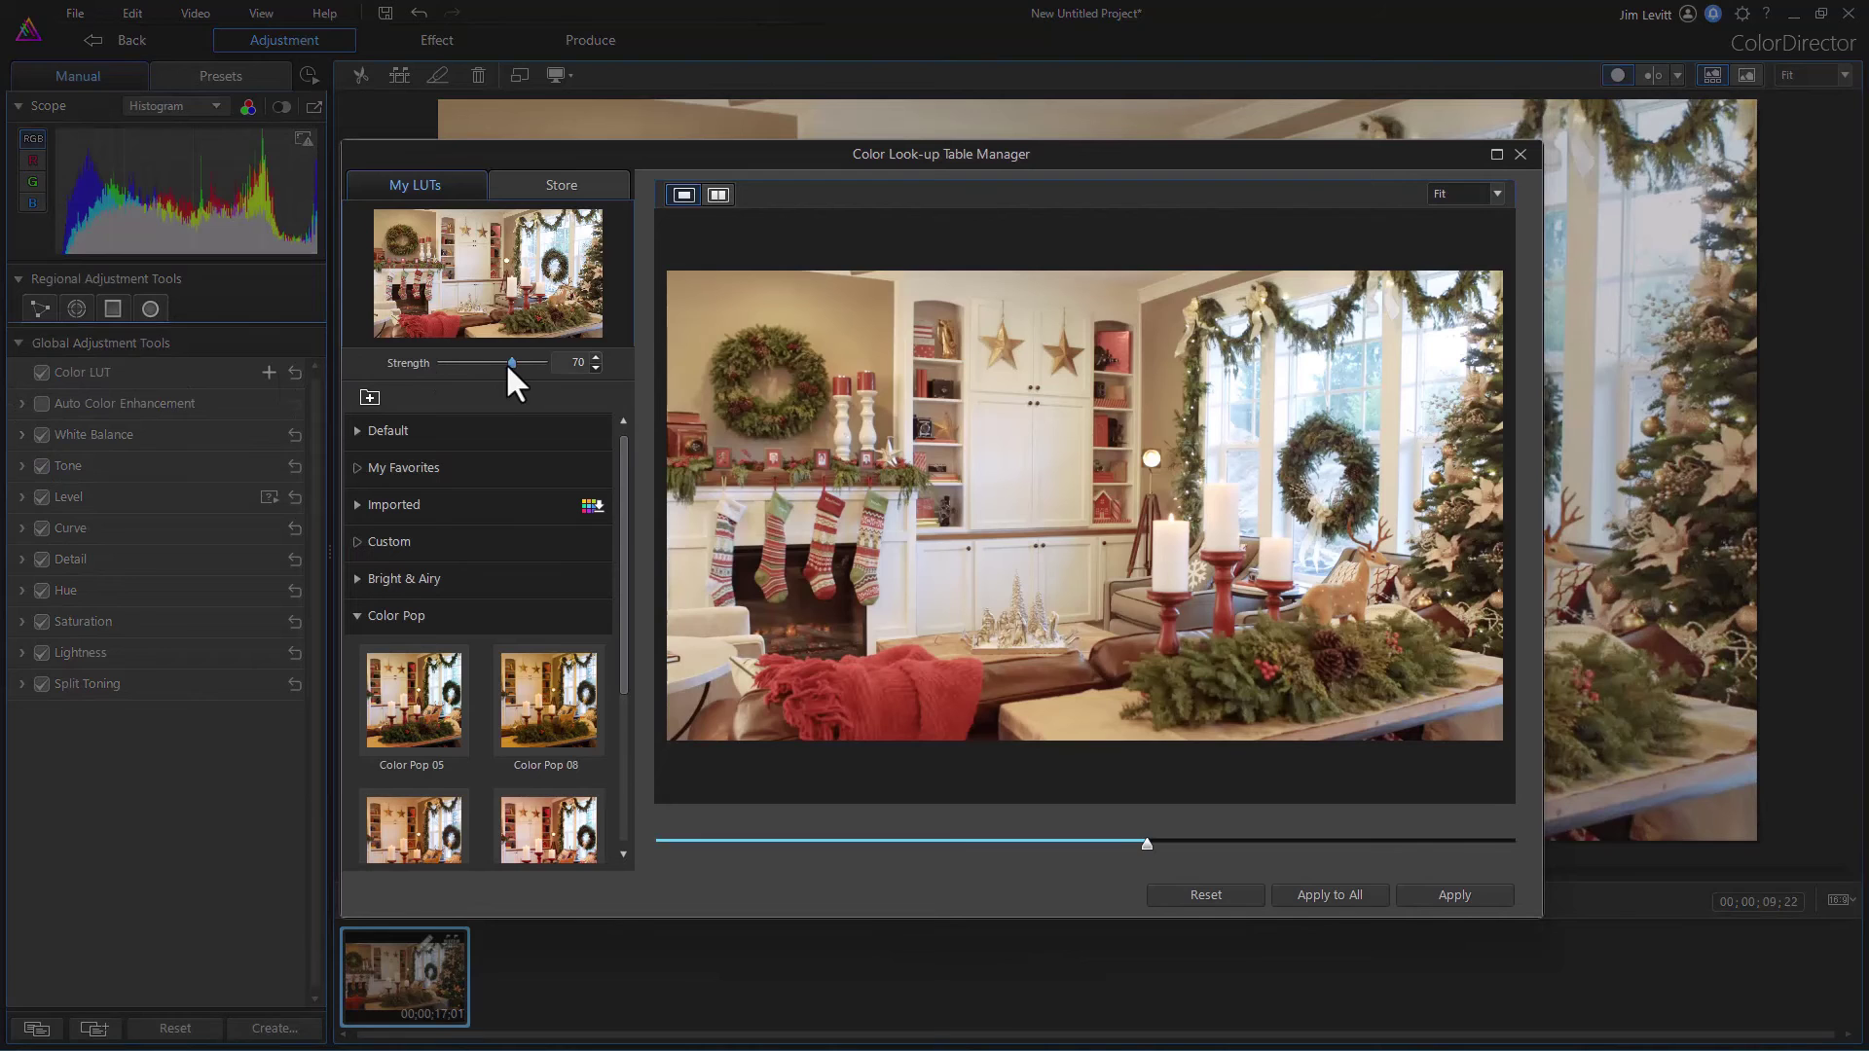
{"action": "left_click_drag", "start_coordinate": [507, 362], "coordinate": [484, 362]}
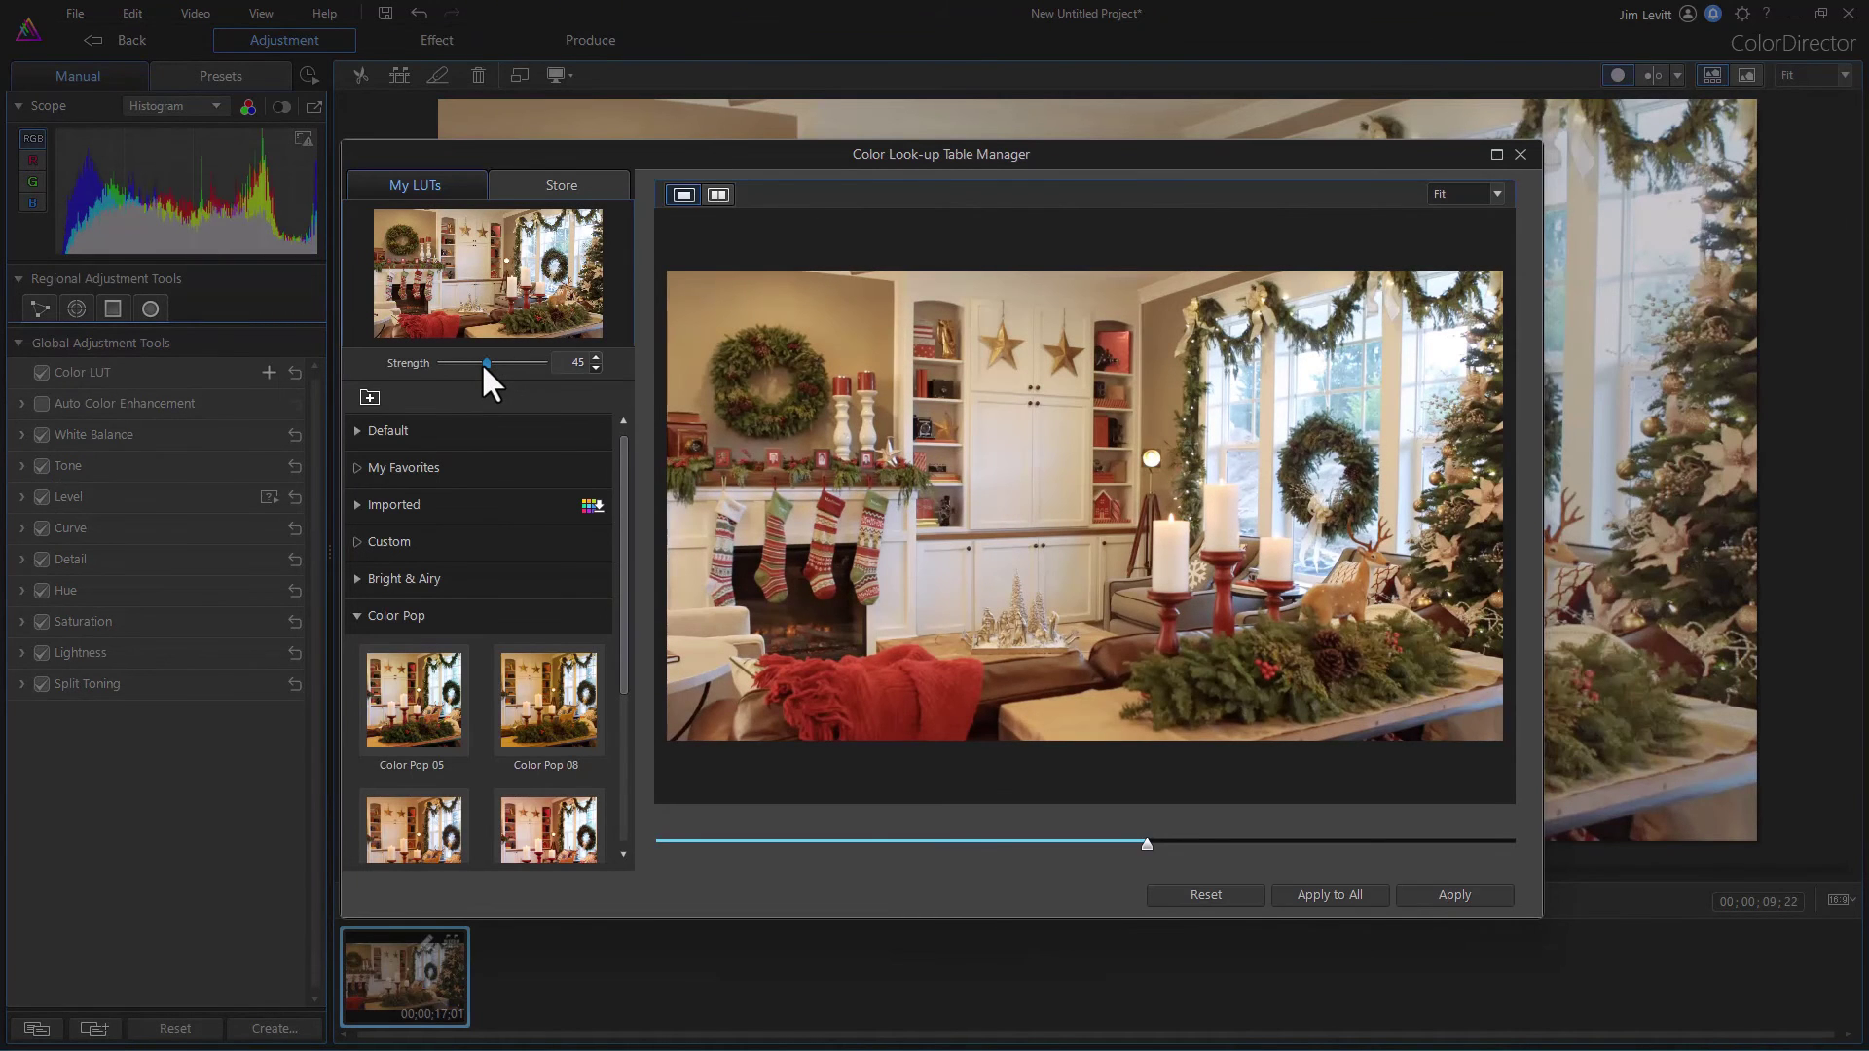
{"action": "left_click", "coordinate": [1454, 896]}
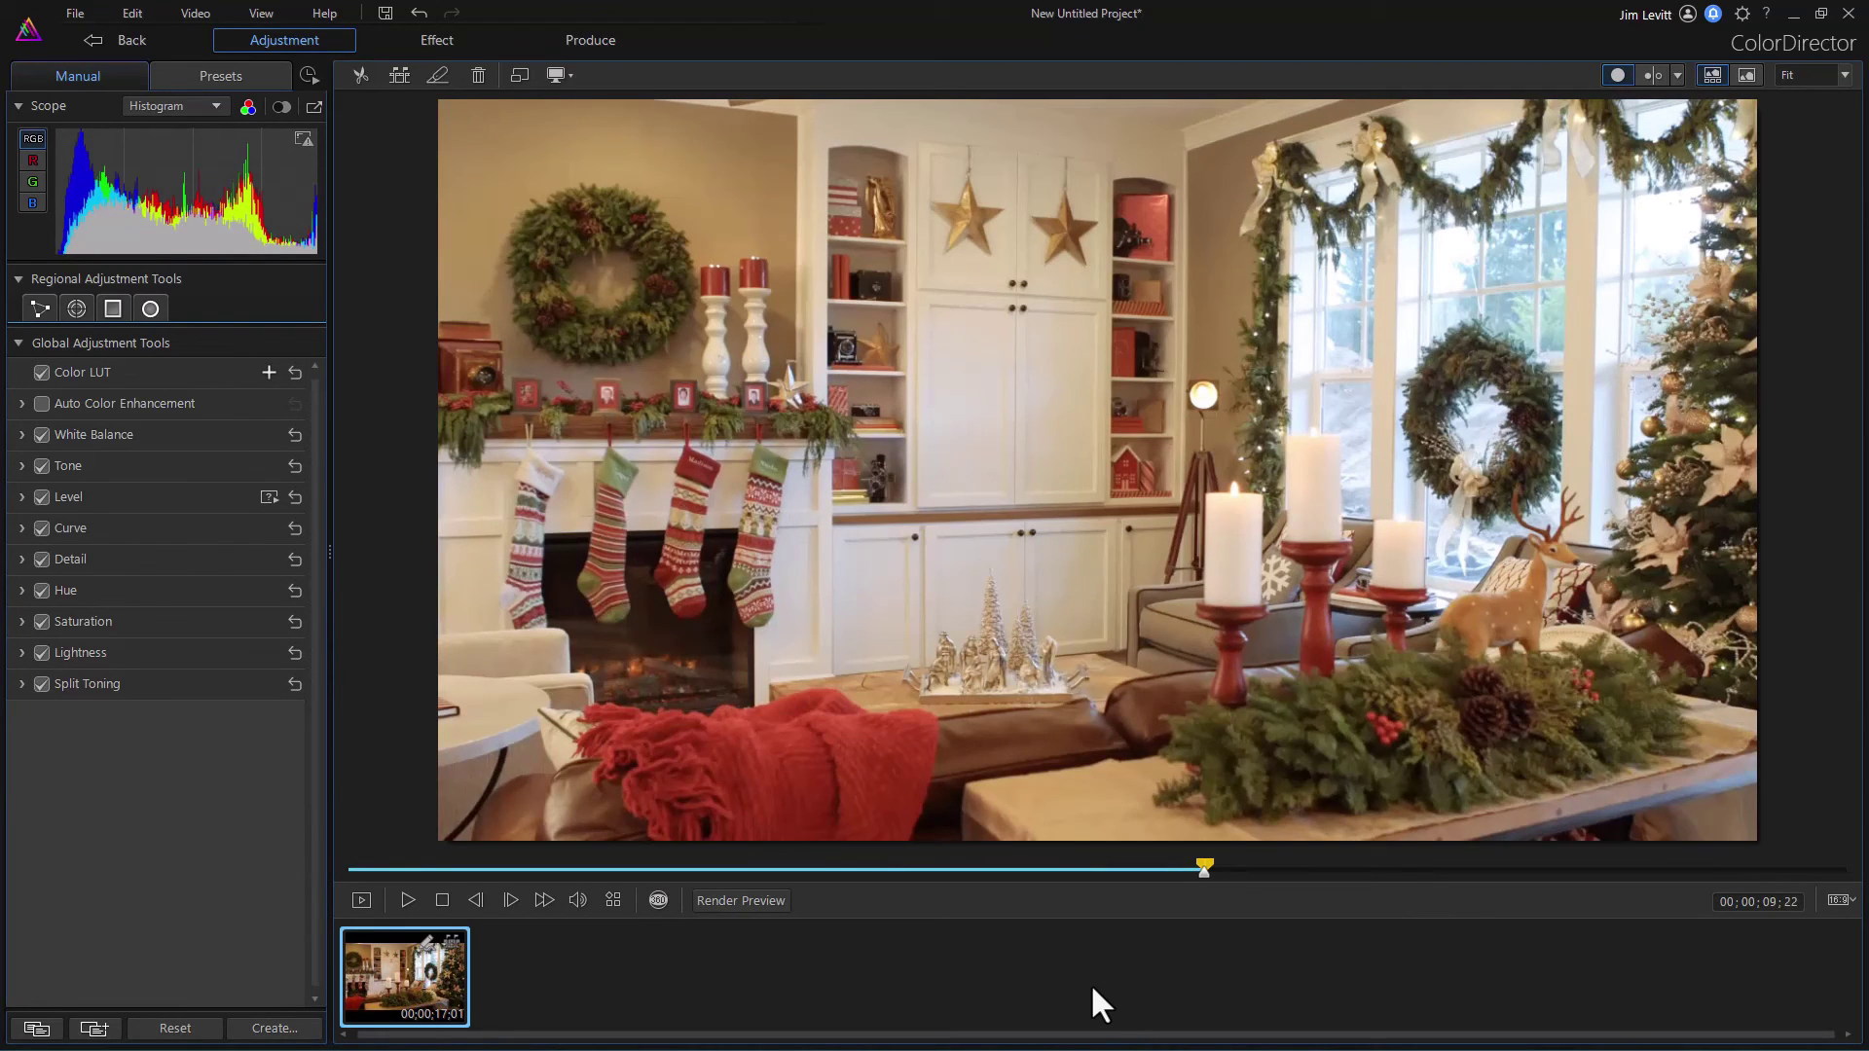
- Return to PowerDirector and view the clip's Color Preset effect in Effect Settings
{"action": "left_click", "coordinate": [1849, 14]}
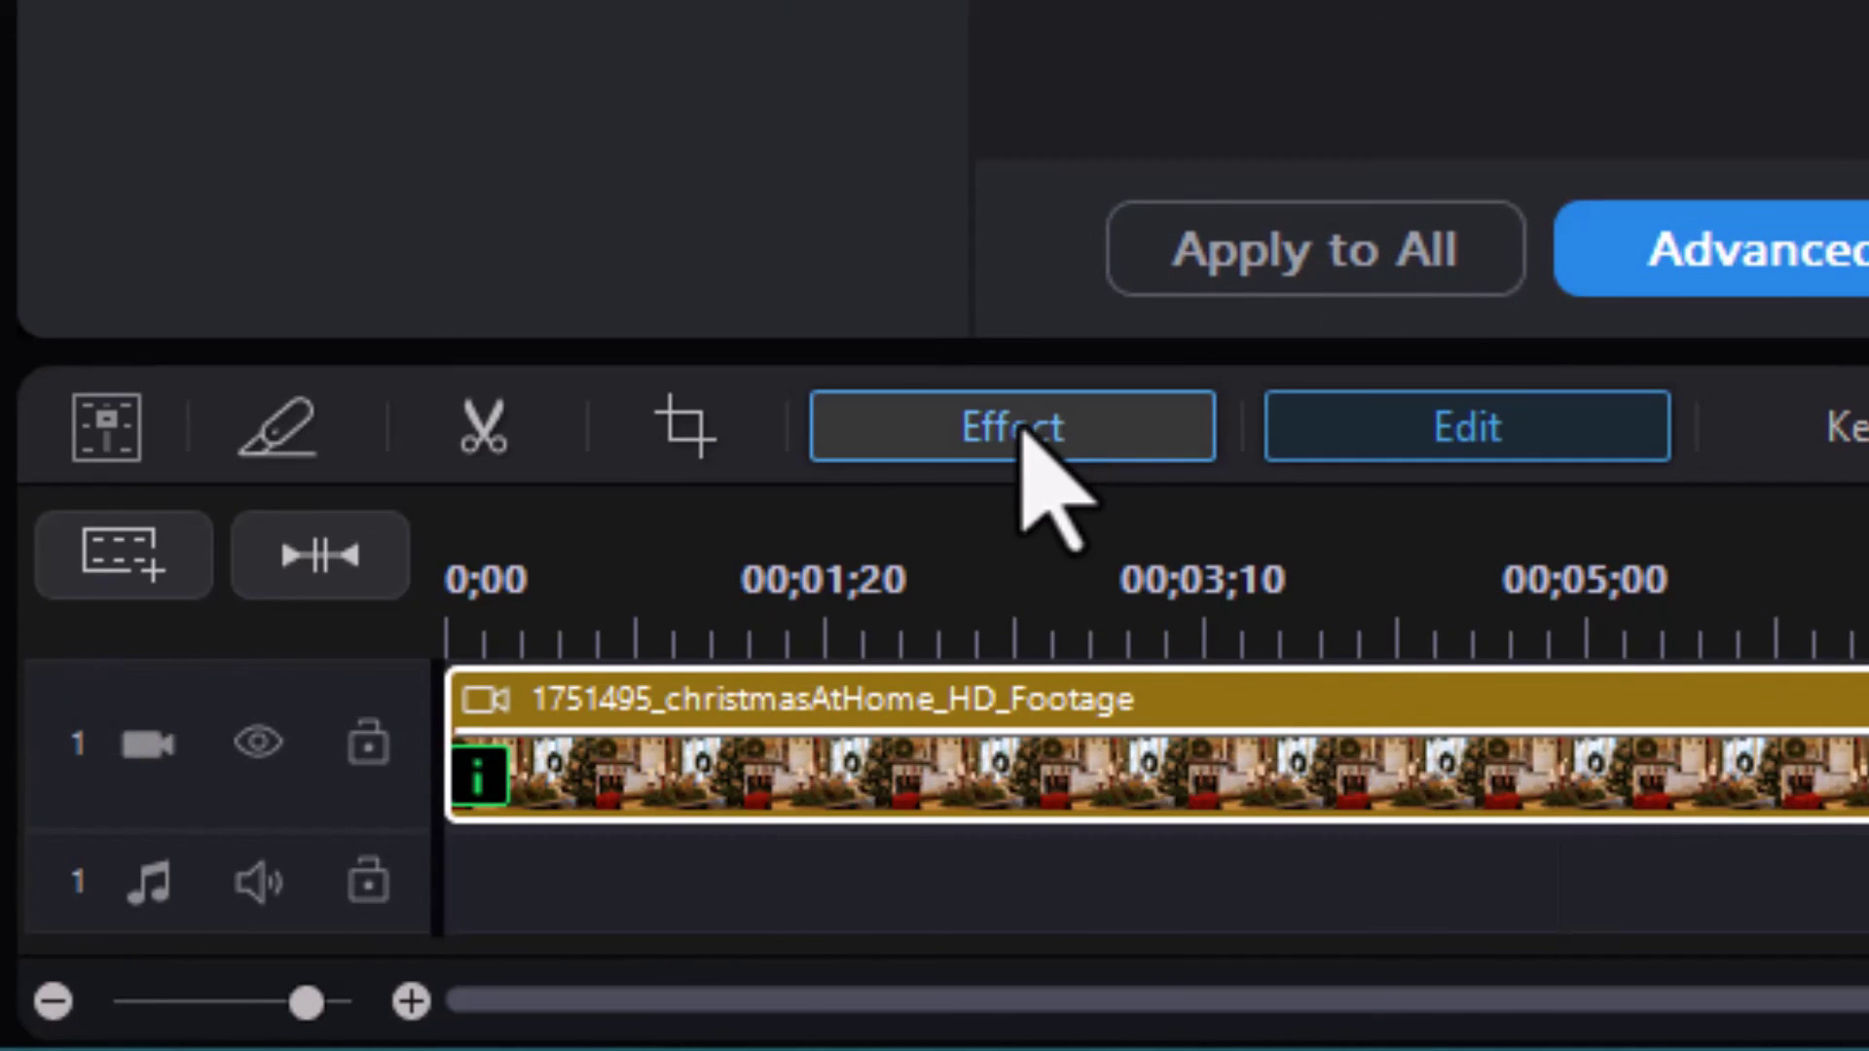
{"action": "left_click", "coordinate": [1031, 426]}
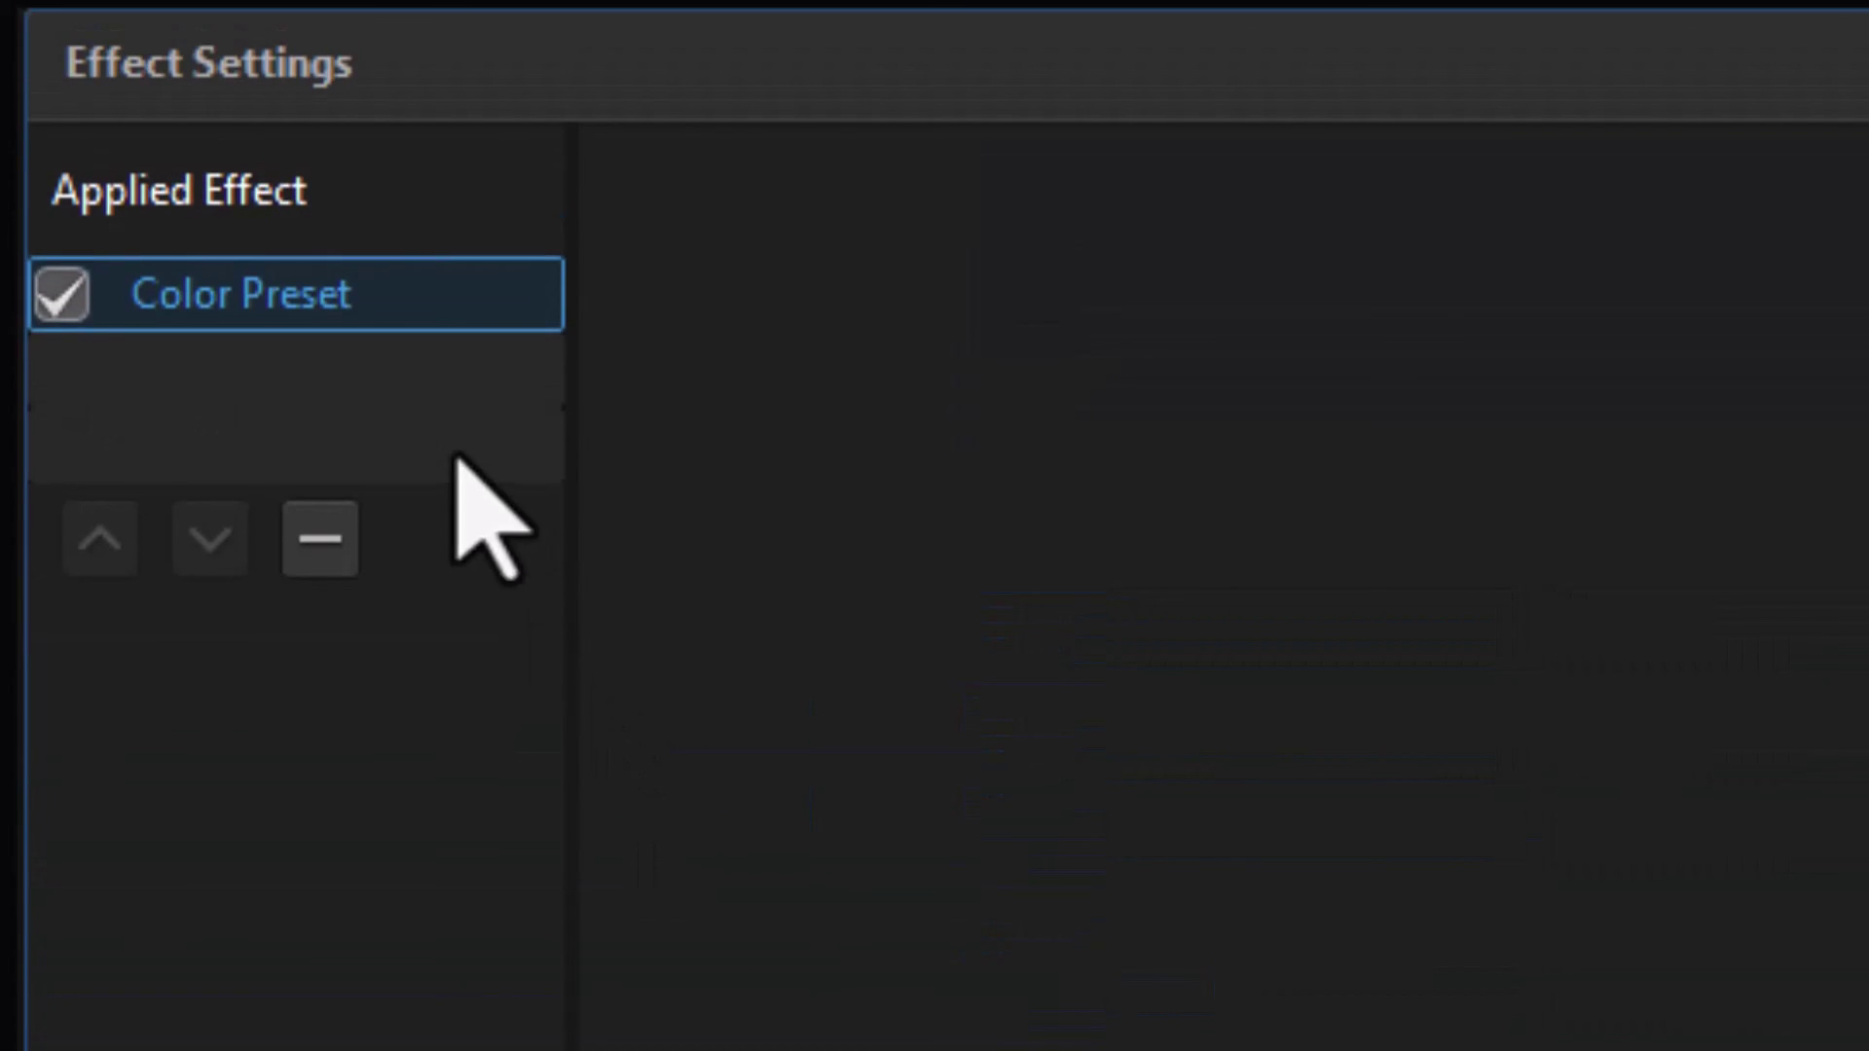